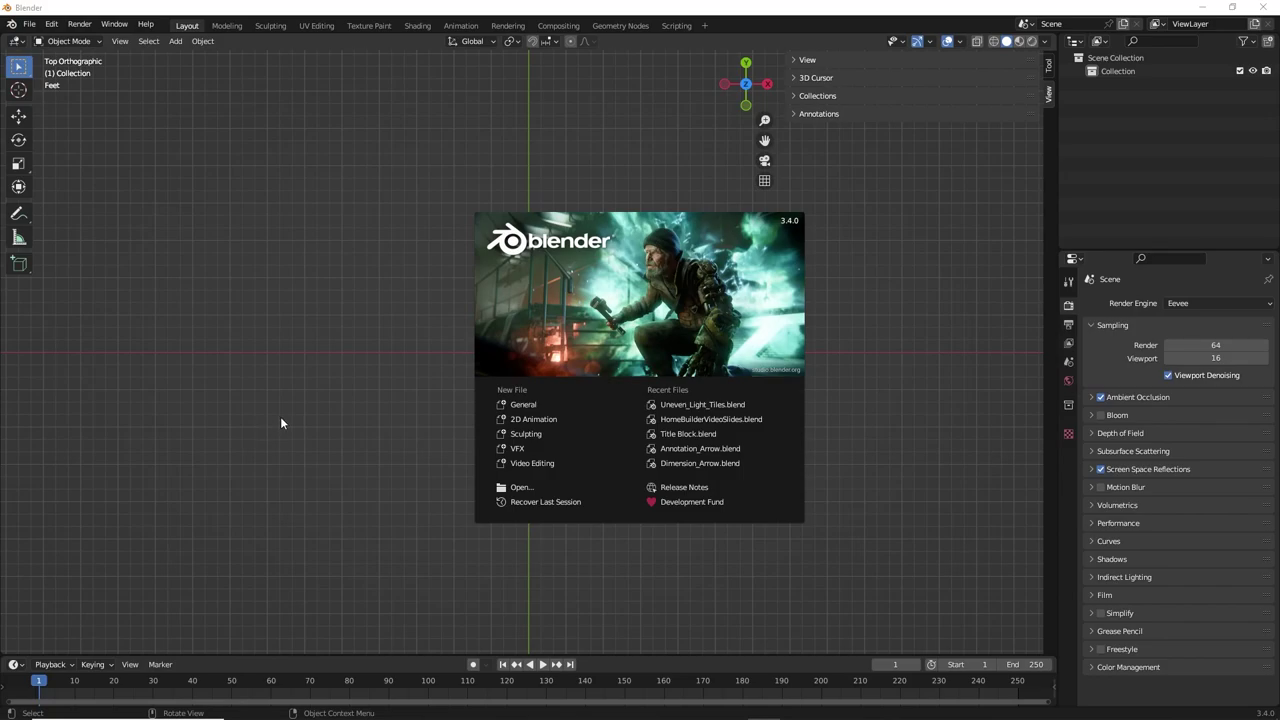
# - Enable the Asset Library: Home Builder add-on in the preferences and close them
pyautogui.click(180, 150)
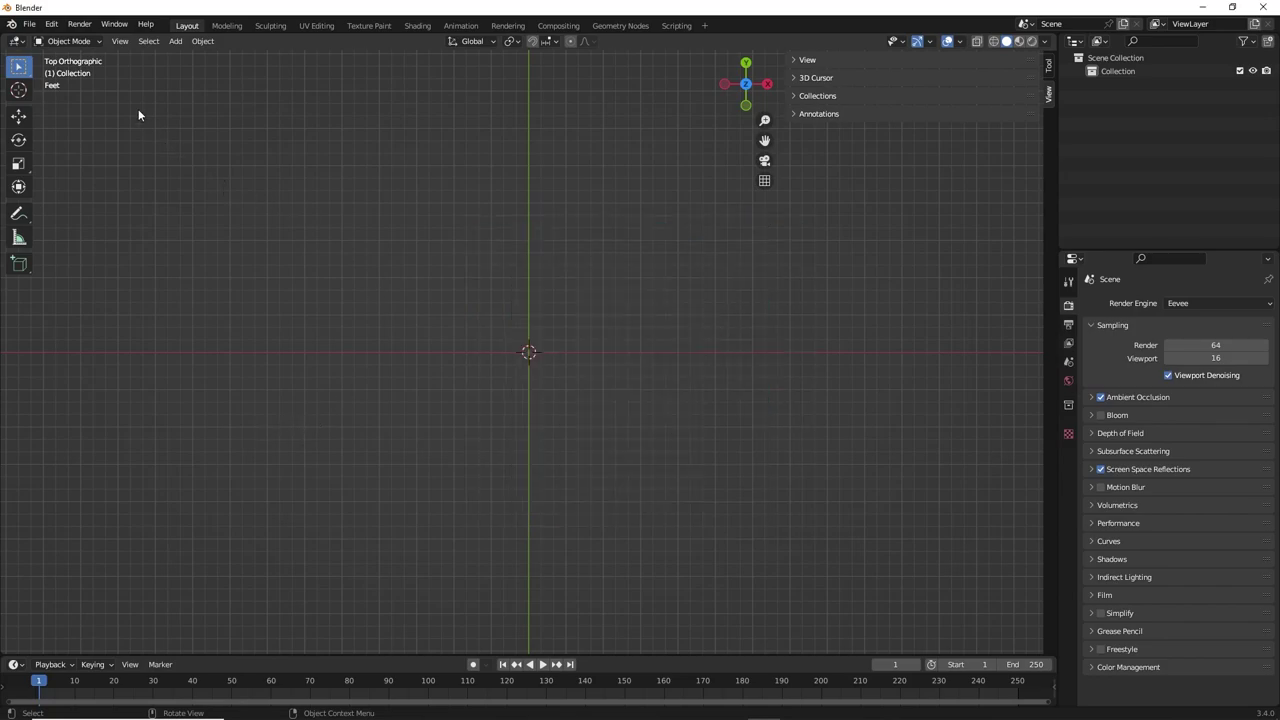
pyautogui.click(51, 23)
pyautogui.click(107, 227)
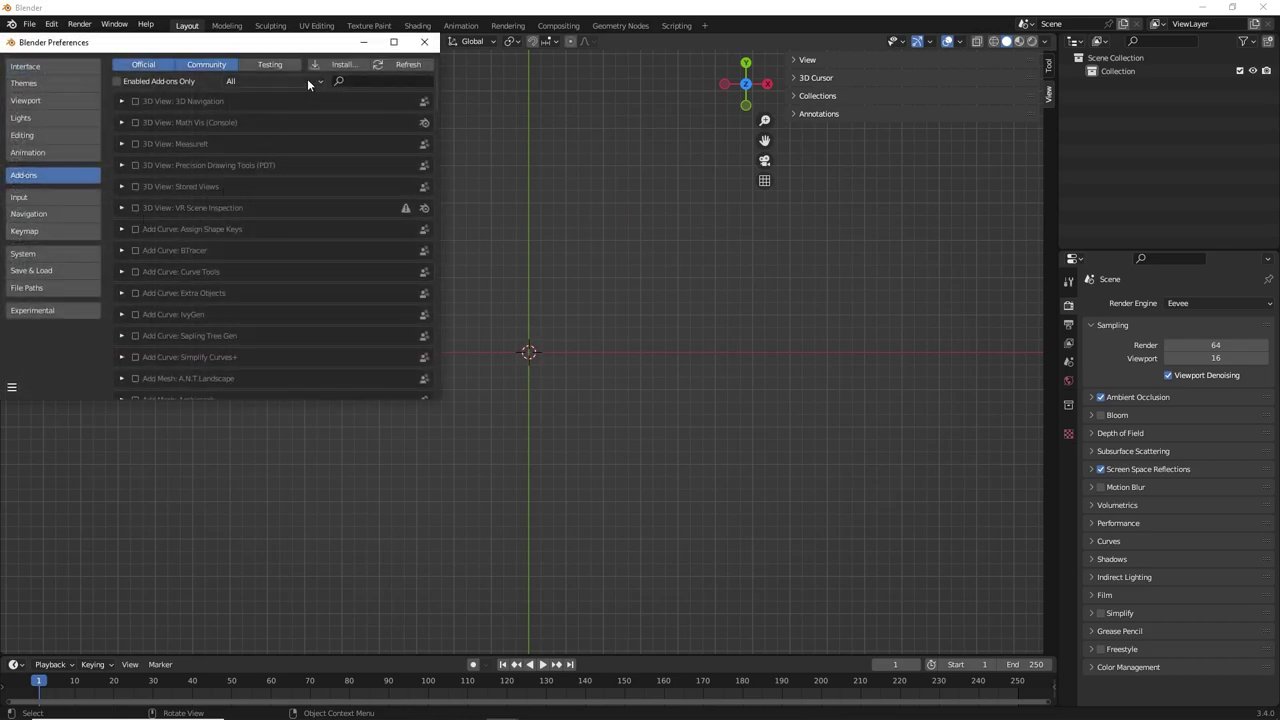
pyautogui.scroll(-10, 290, 220)
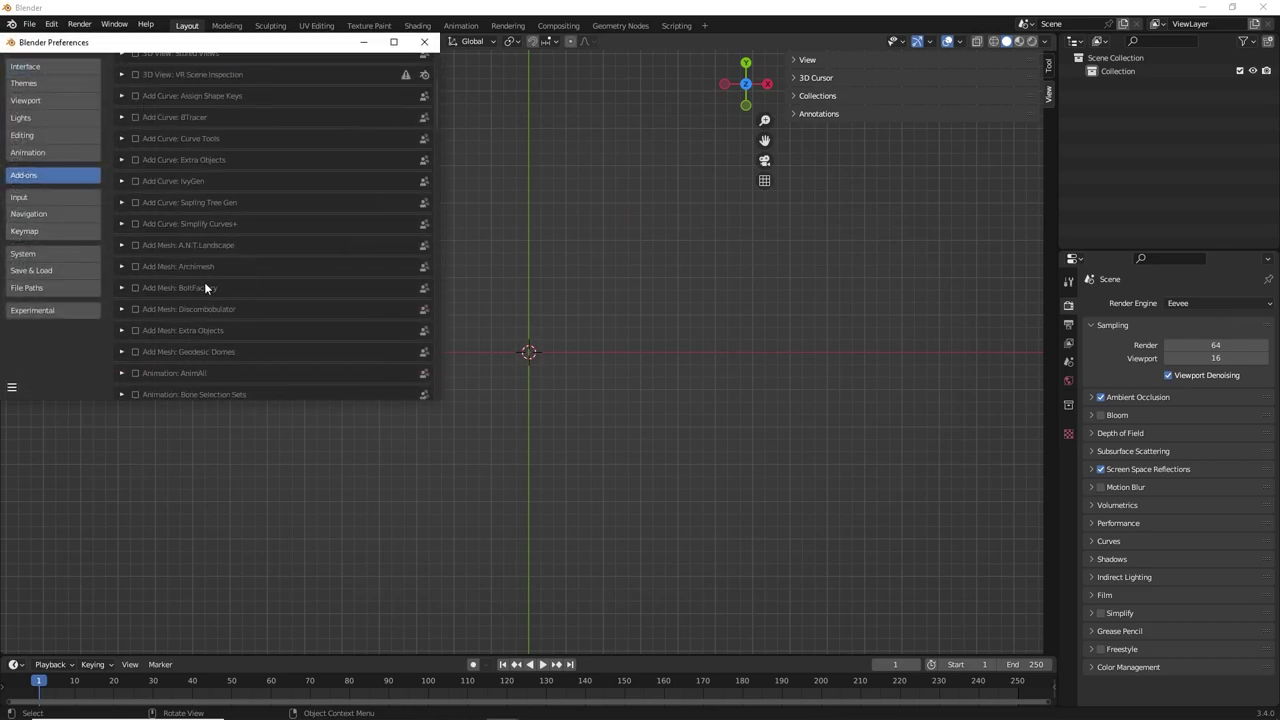
pyautogui.click(135, 234)
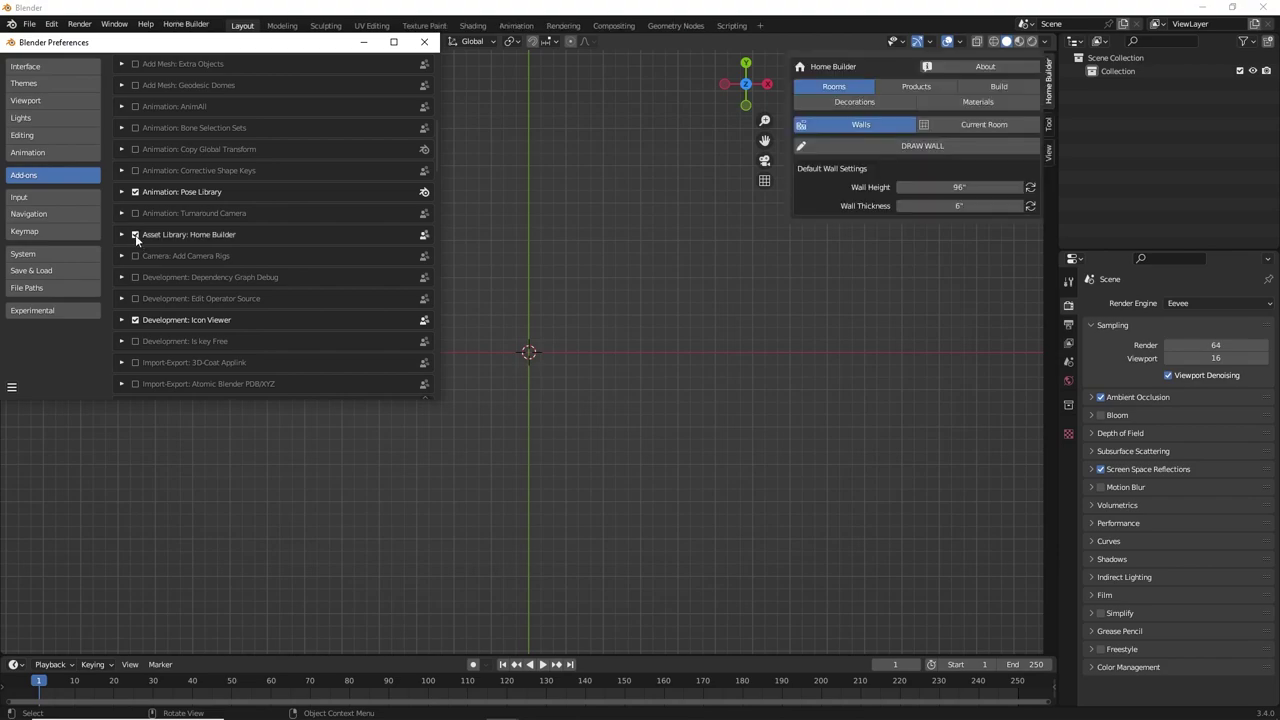
pyautogui.click(424, 42)
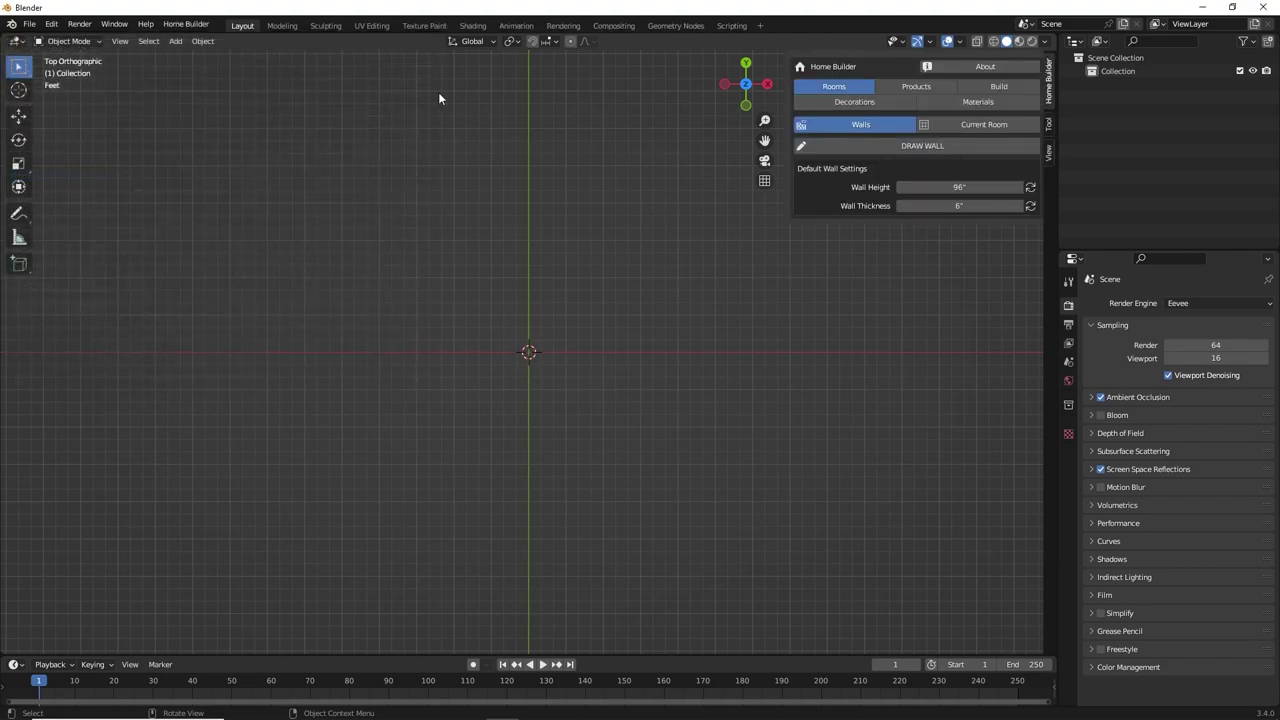
# - Reload the Home Builder product library with Auto Run Python Scripts enabled
pyautogui.click(918, 87)
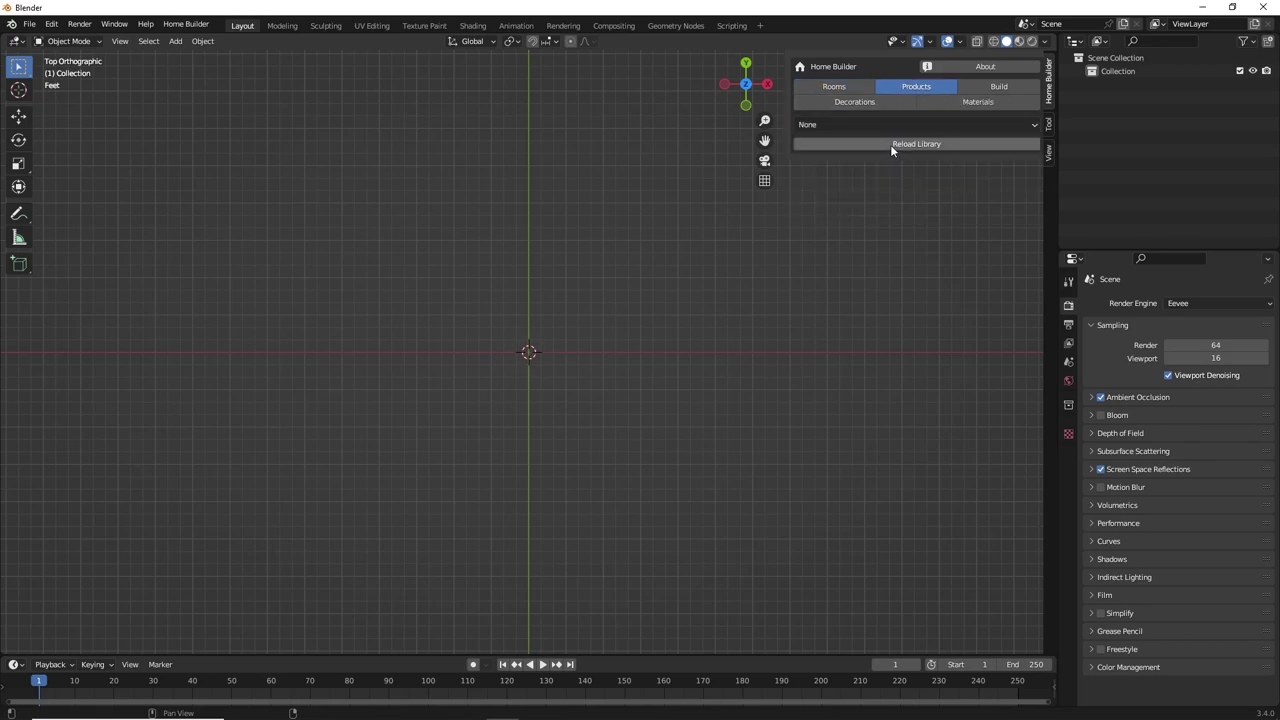
pyautogui.click(904, 146)
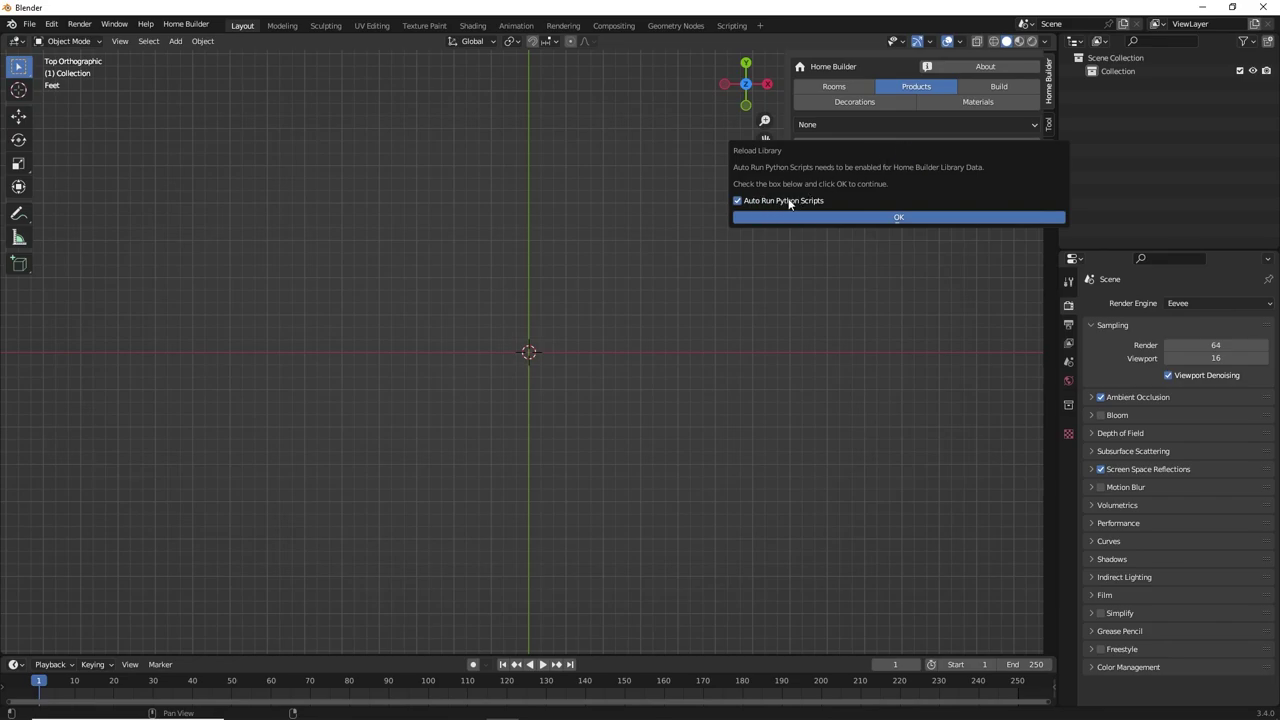
pyautogui.click(893, 217)
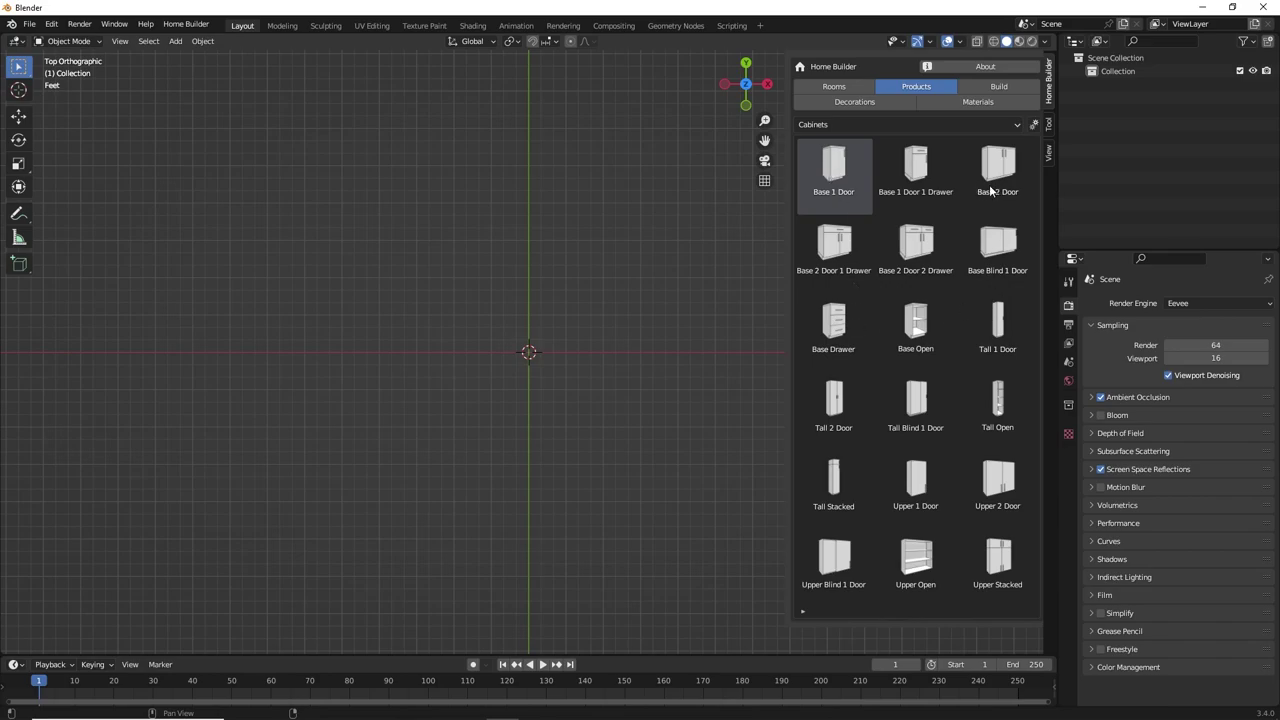
# - Maximize the 3D viewport and draw the room's first wall along +Y, on the negative X side of the origin
pyautogui.click(856, 88)
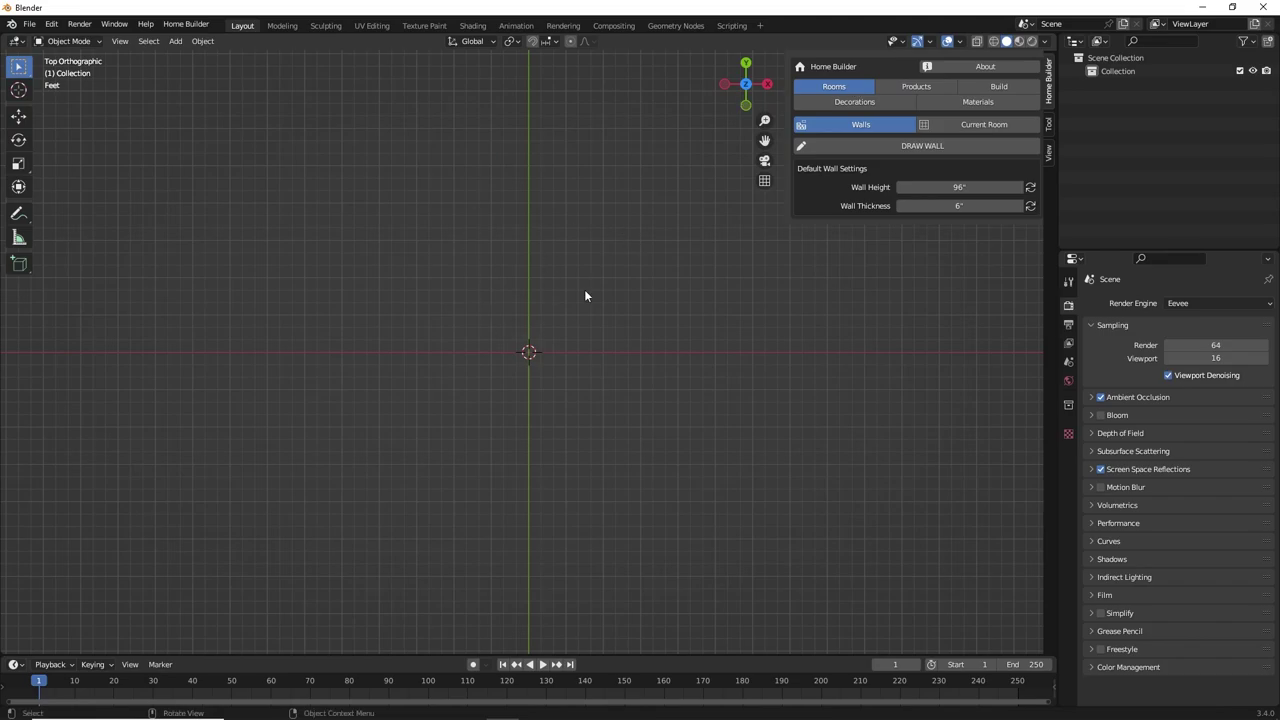
pyautogui.hotkey('ctrl', 'space')
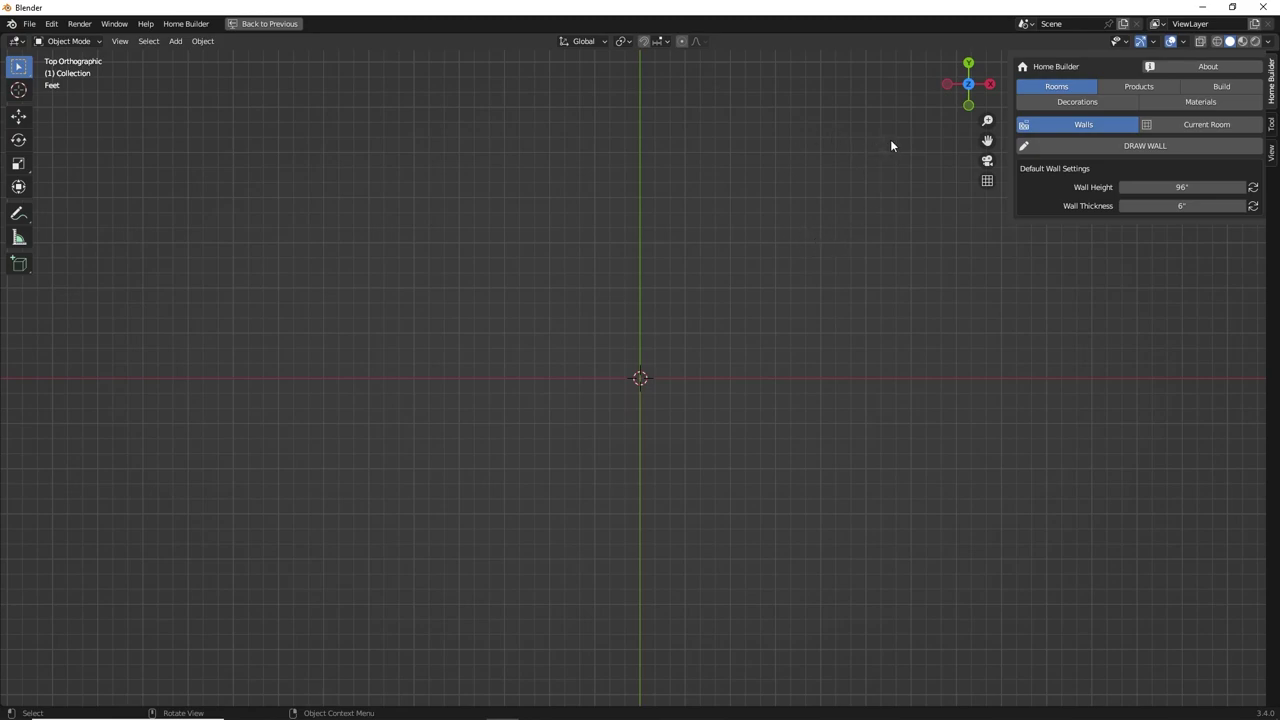
pyautogui.click(1183, 44)
pyautogui.click(1148, 148)
pyautogui.click(541, 487)
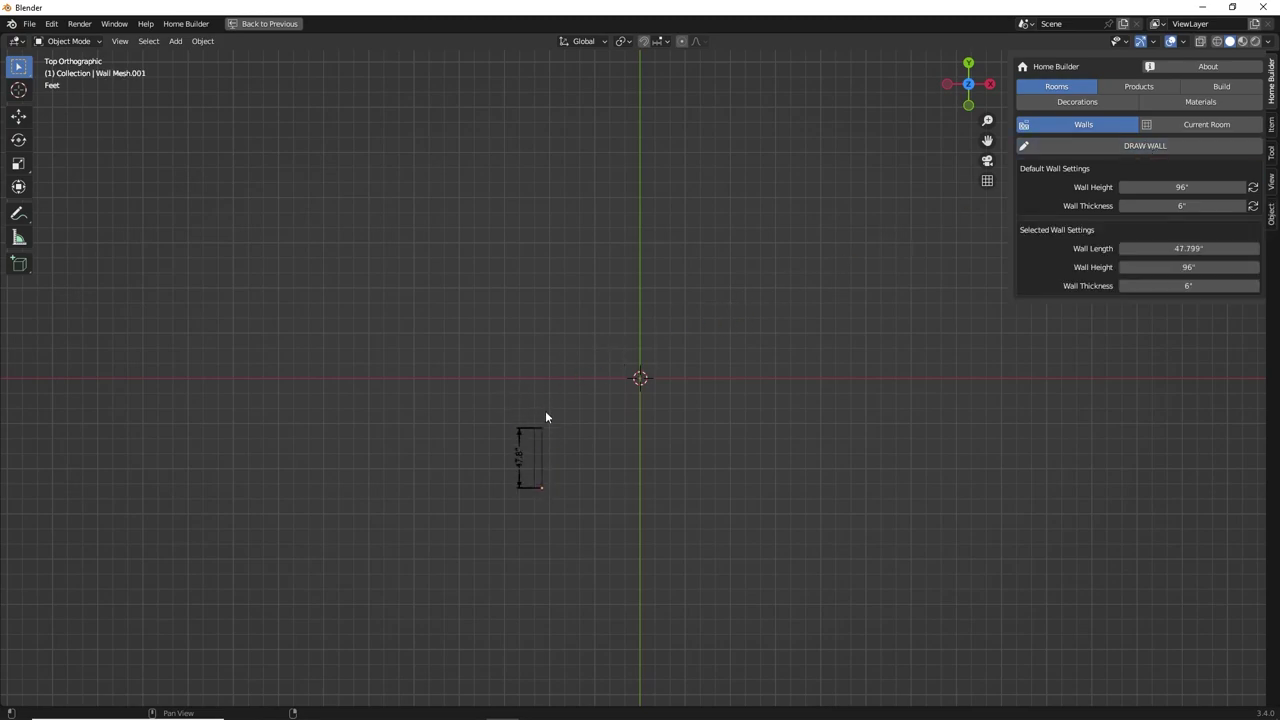
pyautogui.click(542, 205)
# - Continue from the first wall with three connected walls: about 300" along +X, about 53" along -Y and about 81" along +X
pyautogui.moveTo(780, 215); pyautogui.dragTo(537, 232, button='middle')
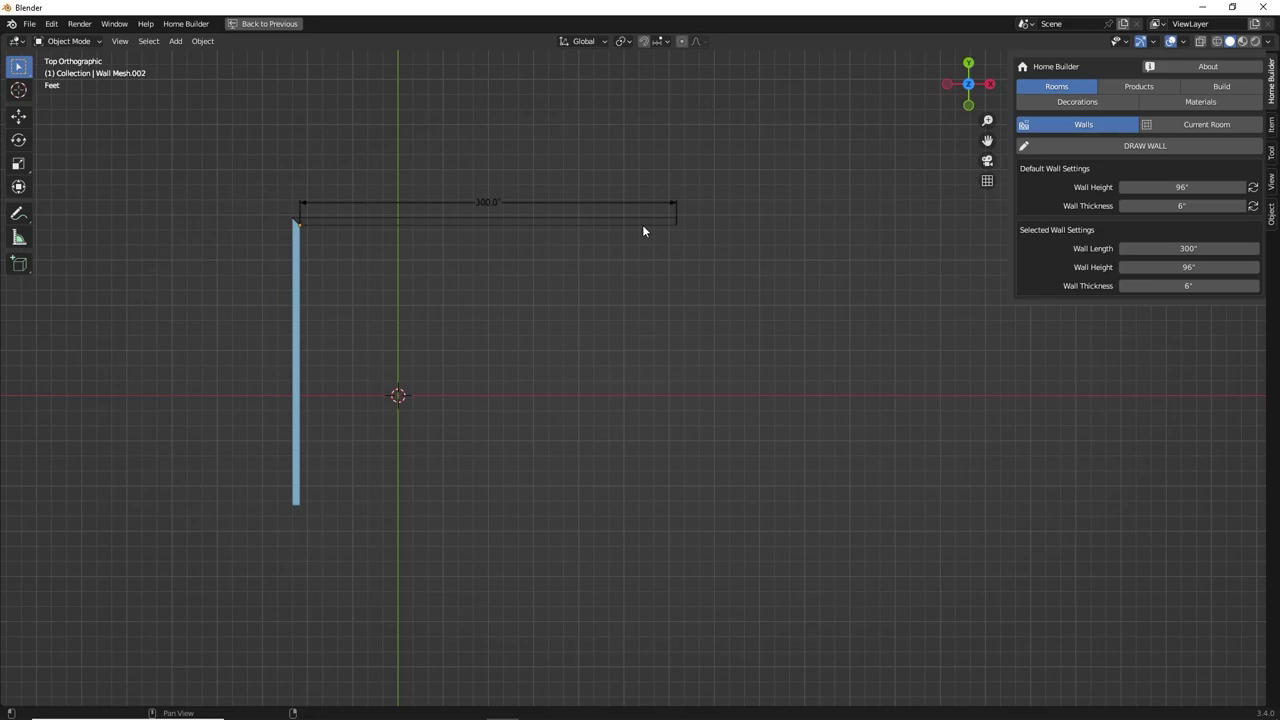
pyautogui.click(643, 230)
pyautogui.click(636, 291)
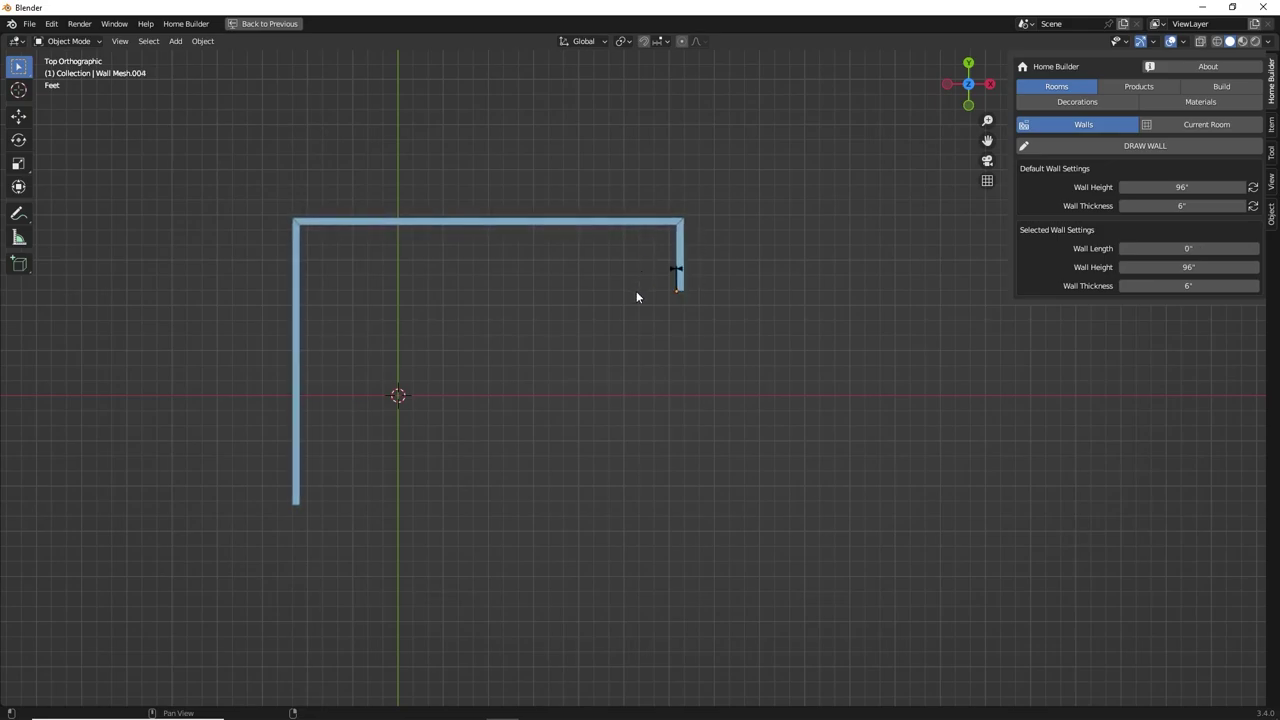
pyautogui.click(737, 298)
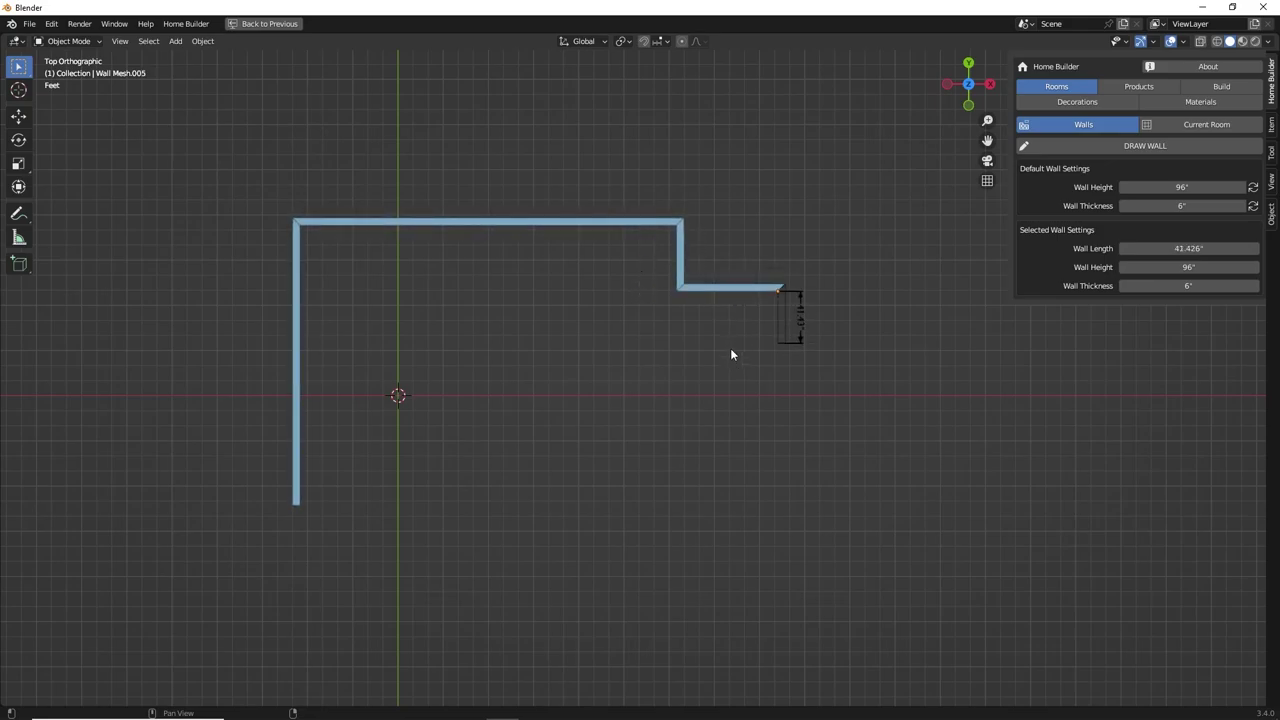
pyautogui.rightClick(744, 340)
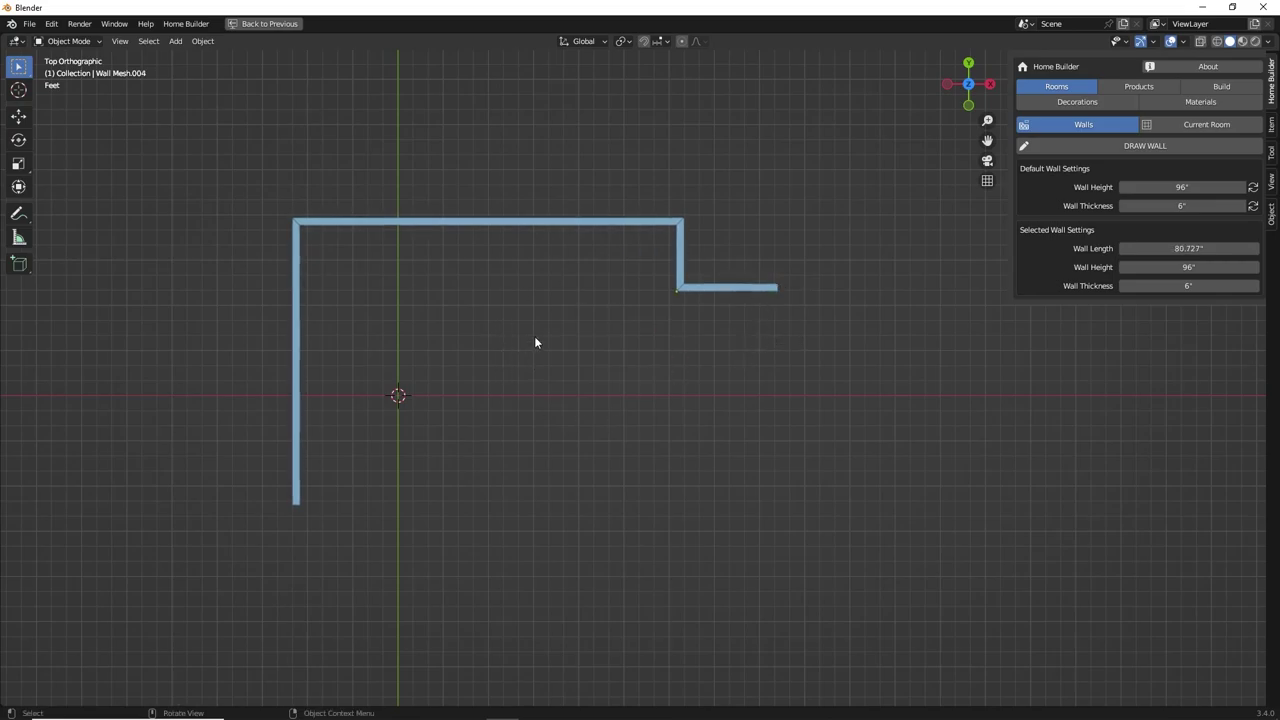
# - Resume from the open wall end with a wall about 173" along -Y, and close the room back to the first wall
pyautogui.click(1086, 146)
pyautogui.click(776, 290)
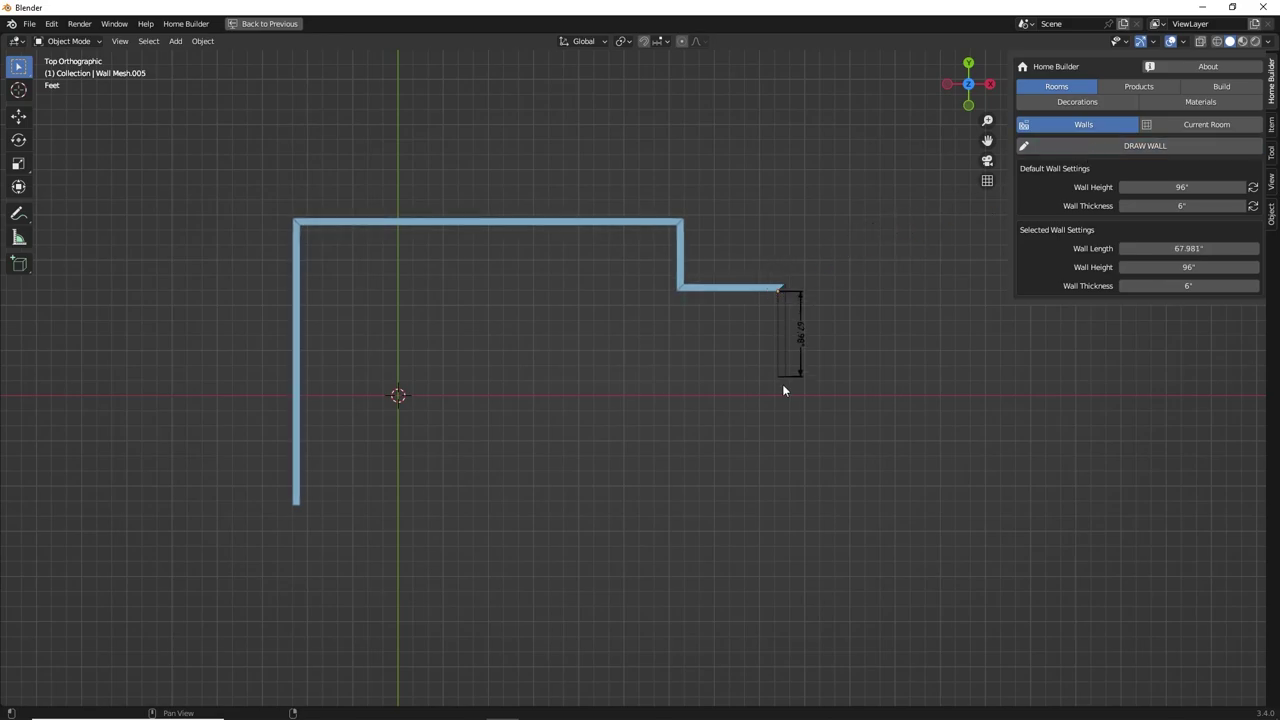
pyautogui.click(758, 504)
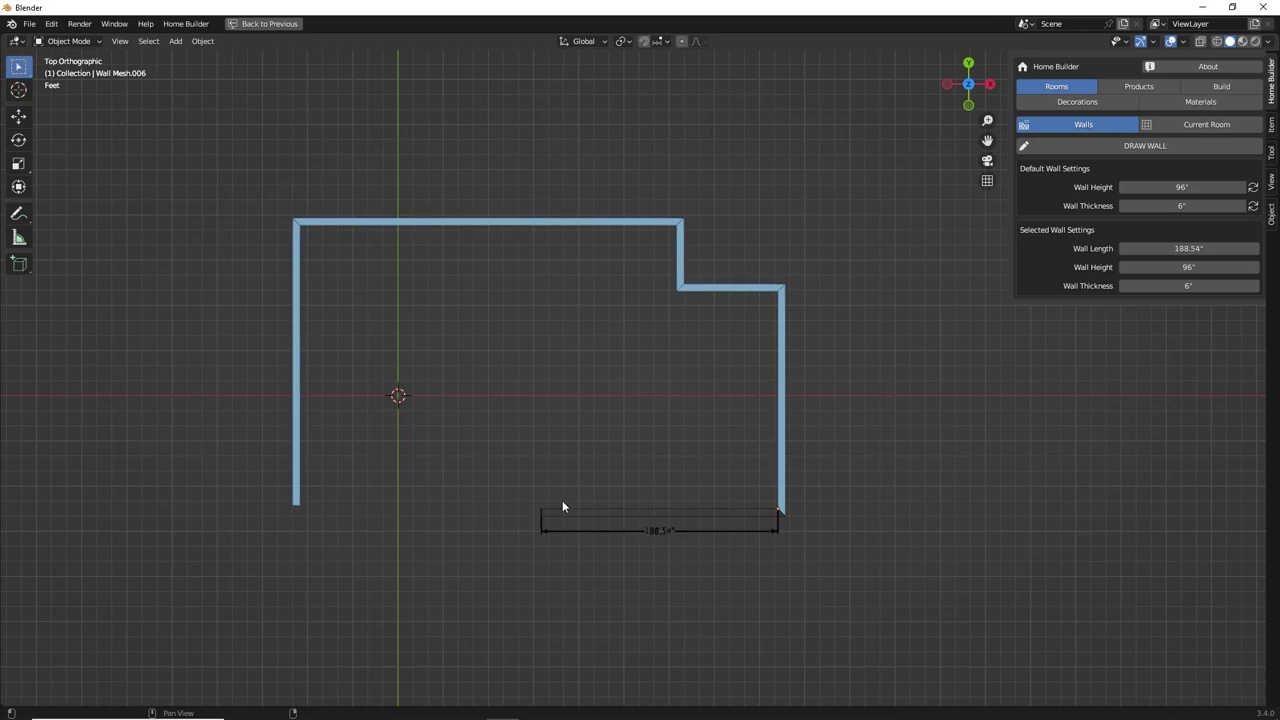
pyautogui.click(428, 505)
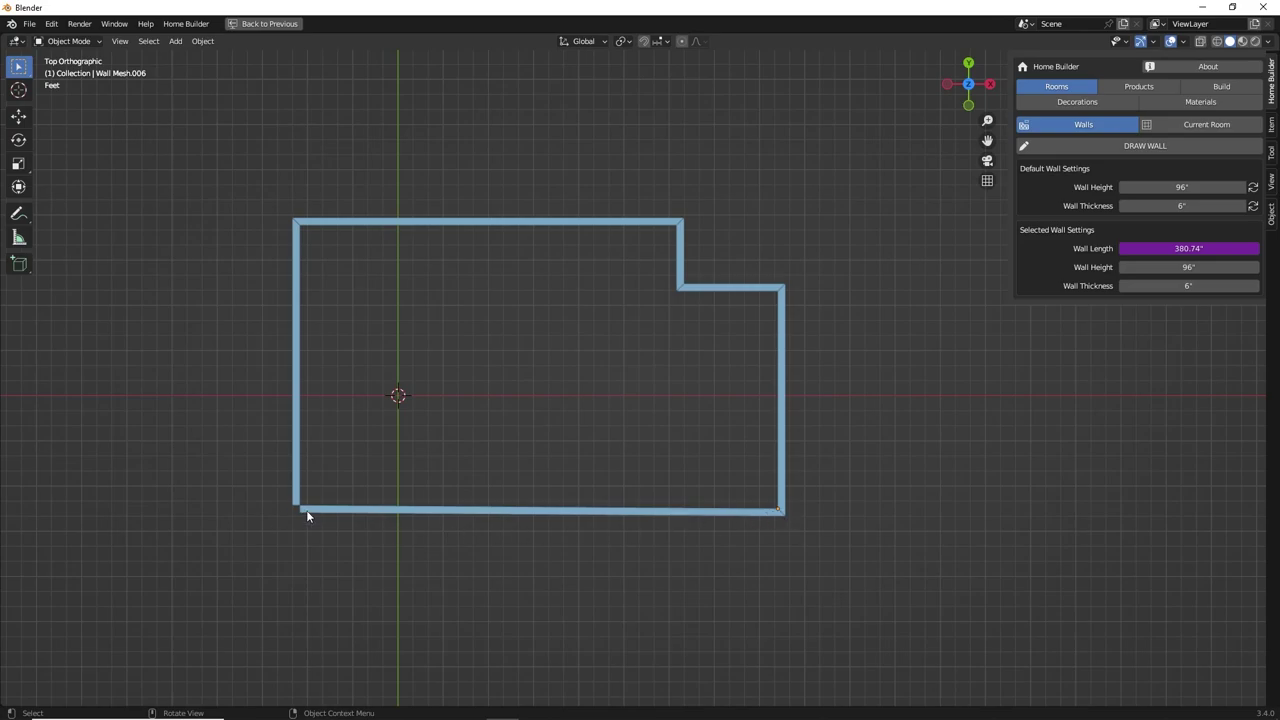
# - Set the default wall height to 106" and apply it to all walls of the room
pyautogui.moveTo(480, 390); pyautogui.dragTo(588, 333, button='middle')
pyautogui.moveTo(601, 251); pyautogui.dragTo(609, 354, button='middle')
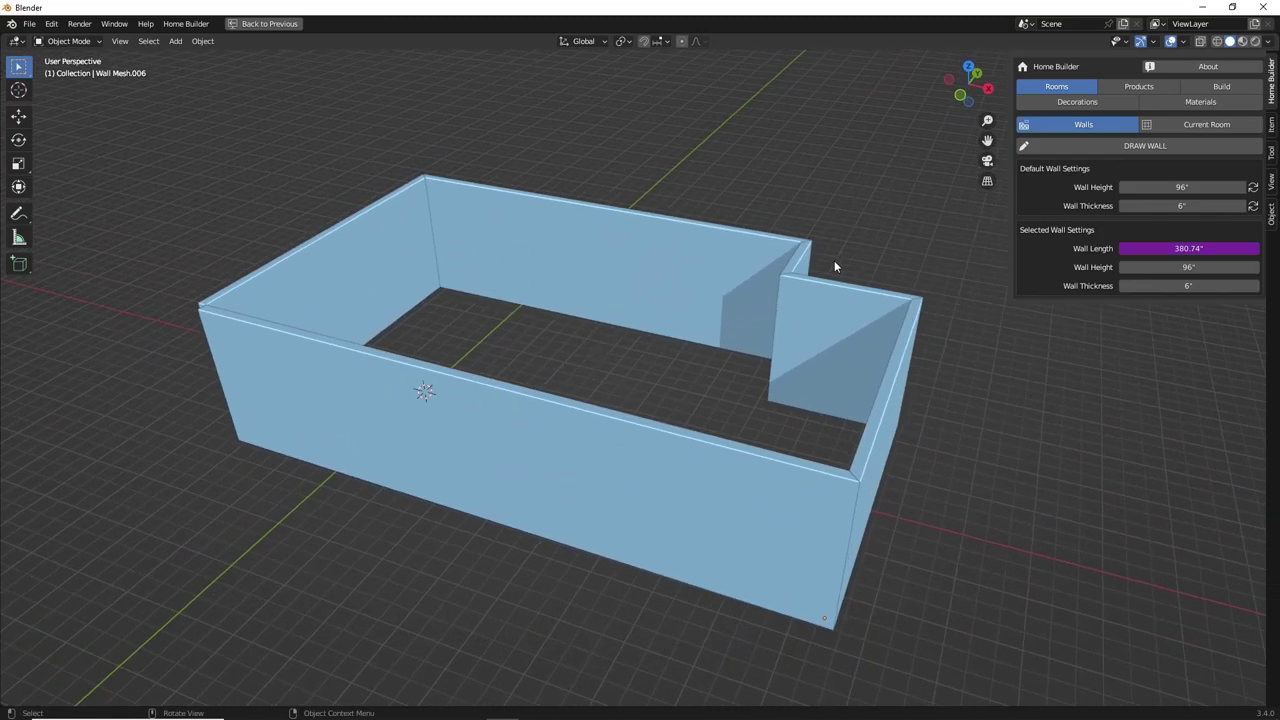
pyautogui.click(1200, 187)
pyautogui.write('10')
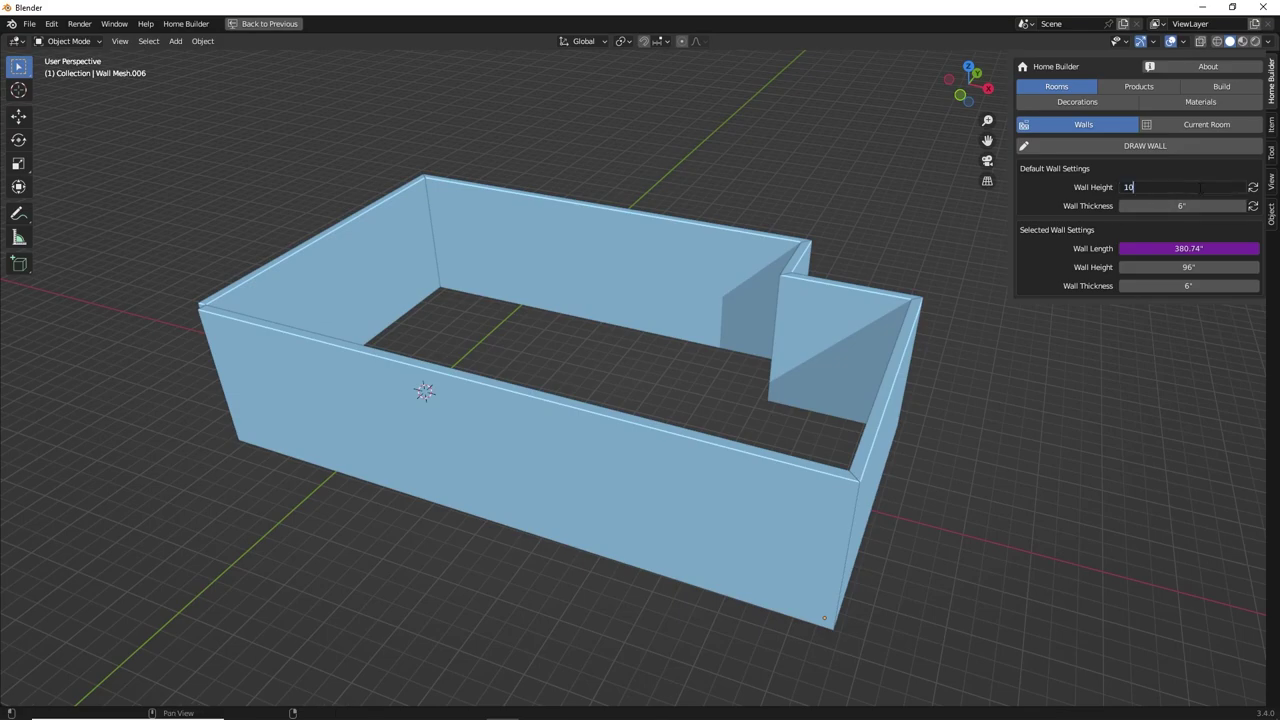
pyautogui.write('6')
pyautogui.press('Return')
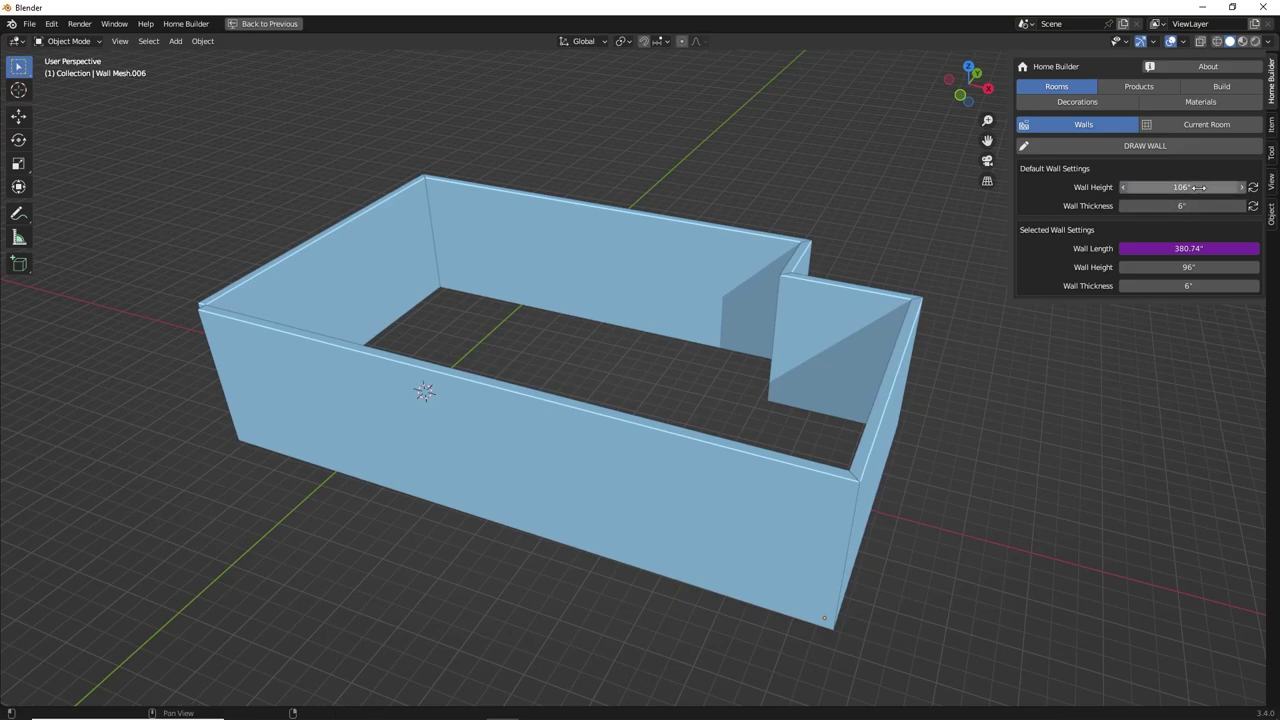
pyautogui.click(1253, 189)
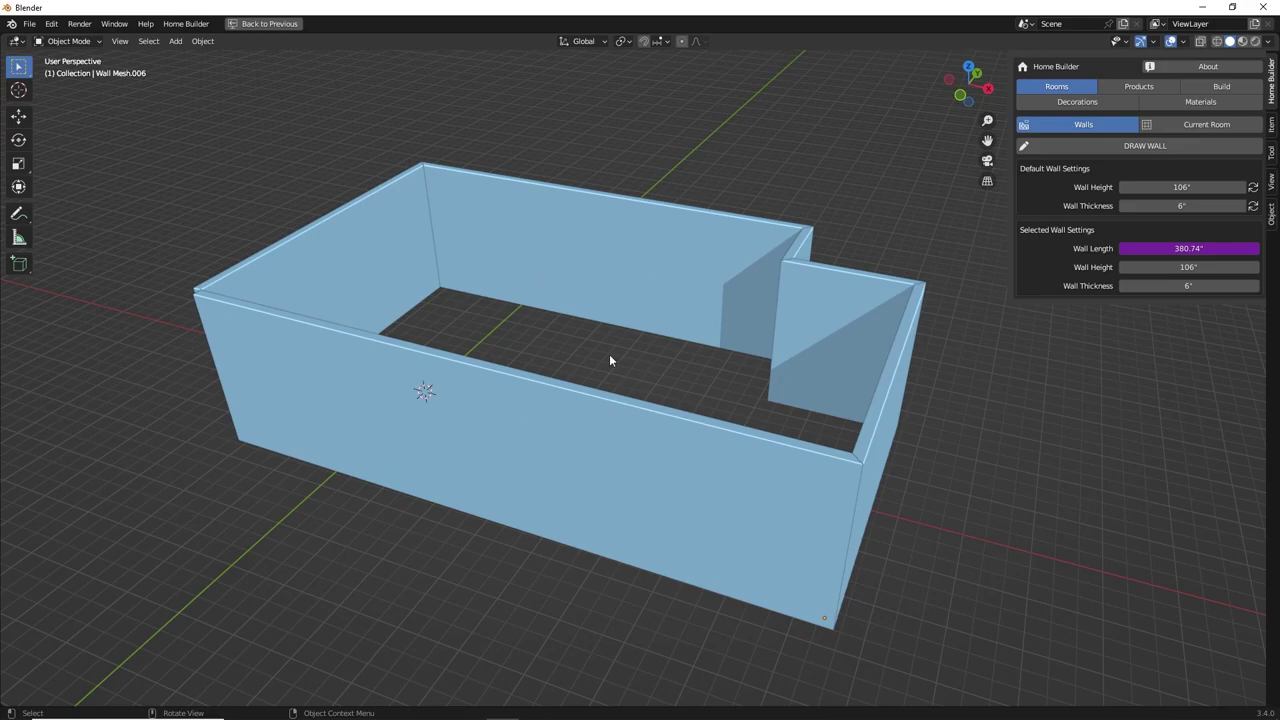
pyautogui.moveTo(606, 352); pyautogui.dragTo(620, 360, button='middle')
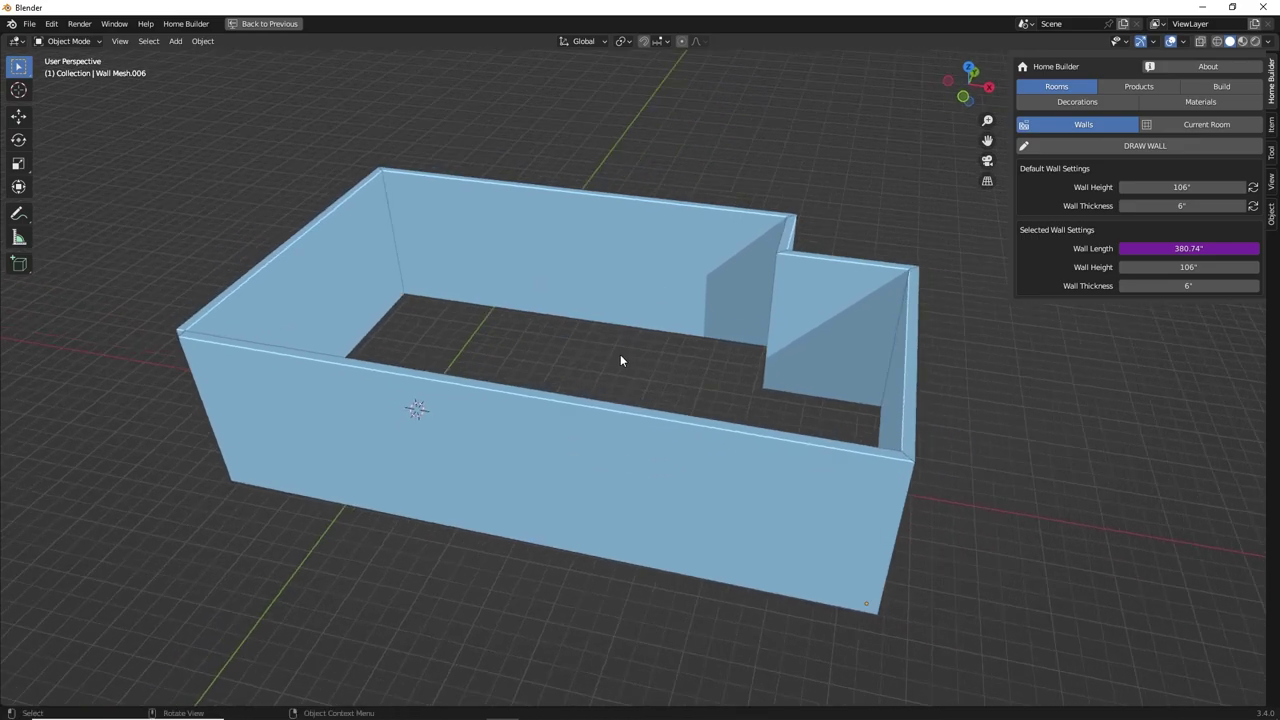
# - Set the length of the short jog wall beside the 300" wall to 50" through its wall prompts
pyautogui.click(595, 255)
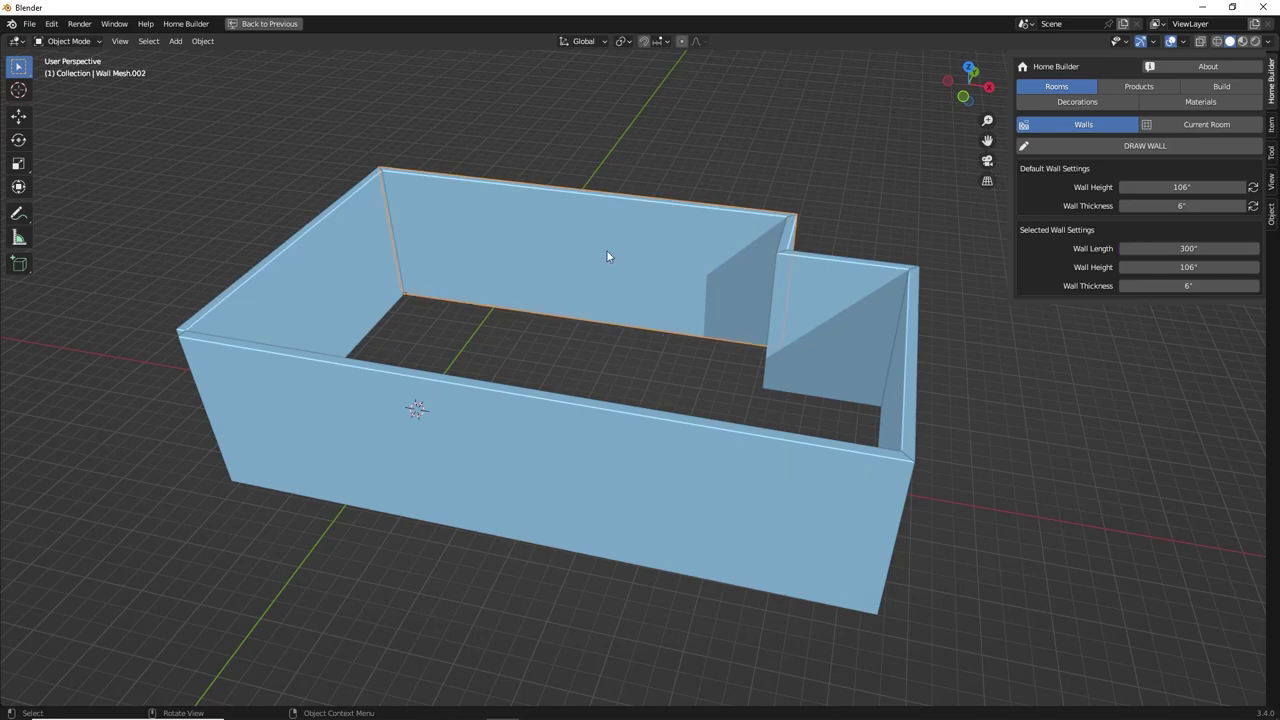
pyautogui.moveTo(1184, 248)
pyautogui.mouseDown()
pyautogui.moveTo(1208, 248)
pyautogui.moveTo(1184, 248)
pyautogui.mouseUp()
pyautogui.moveTo(705, 360); pyautogui.dragTo(678, 262, button='middle')
pyautogui.click(662, 232)
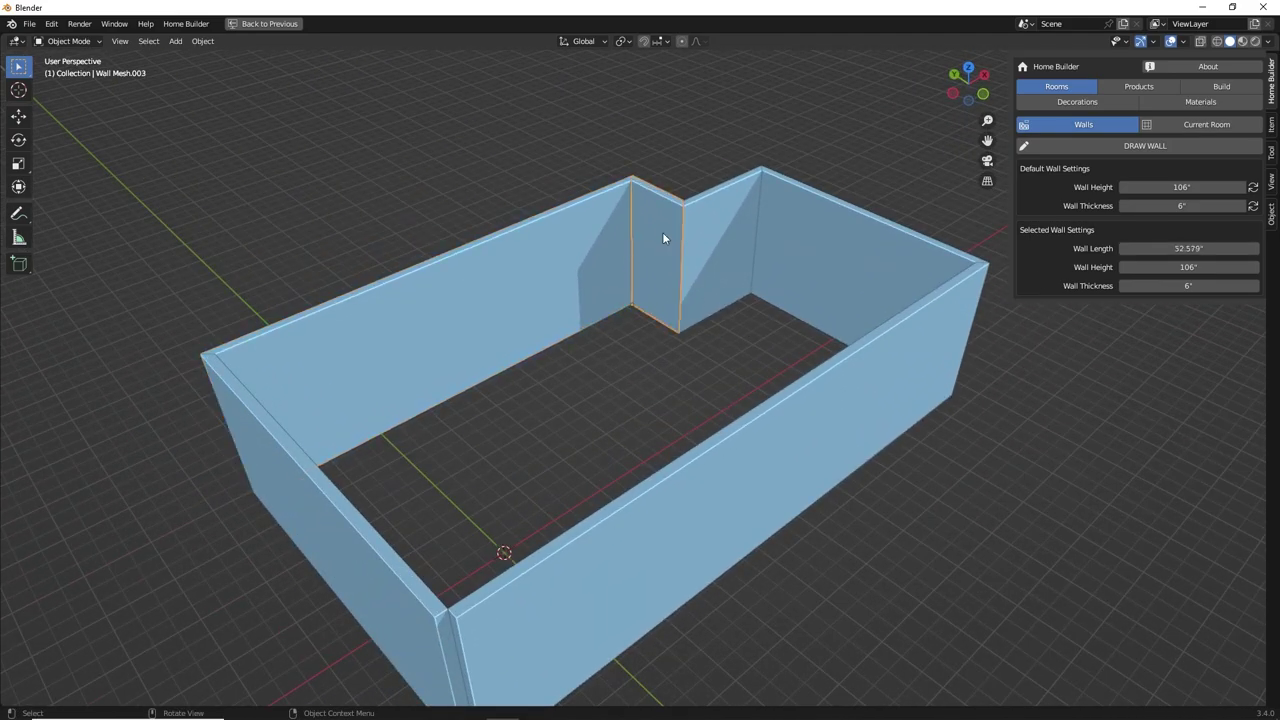
pyautogui.rightClick(740, 264)
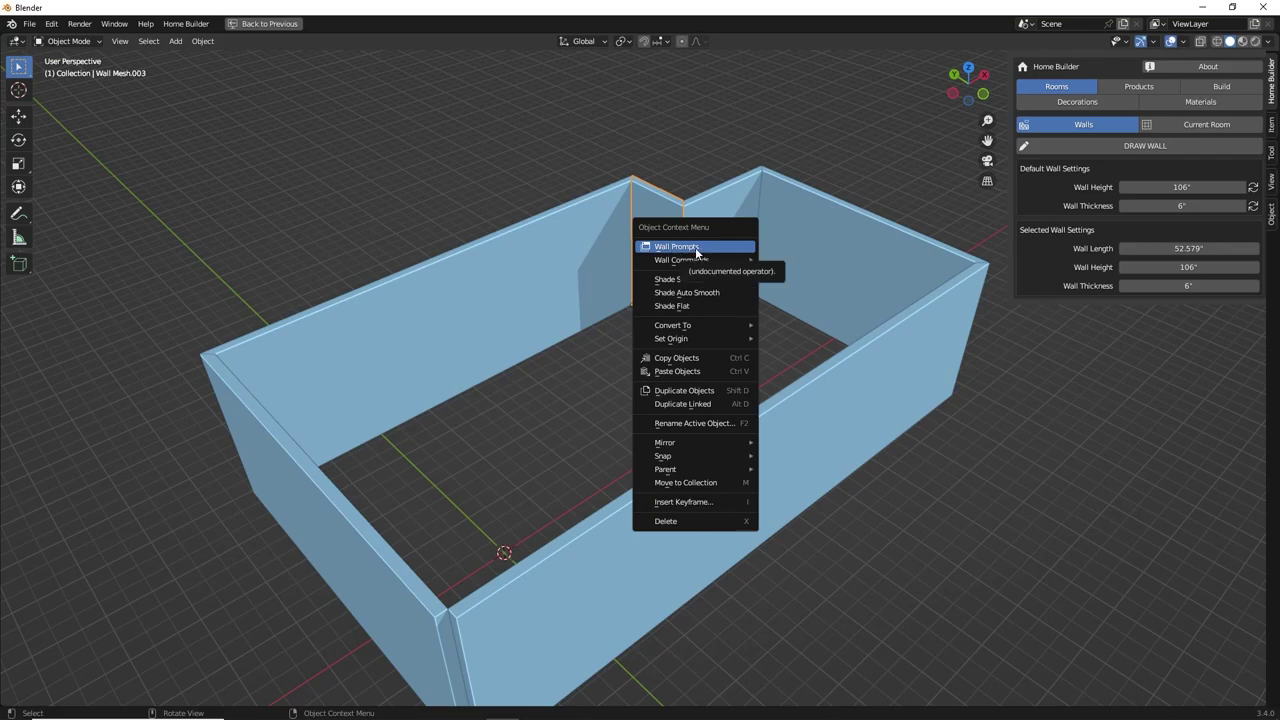
pyautogui.click(697, 249)
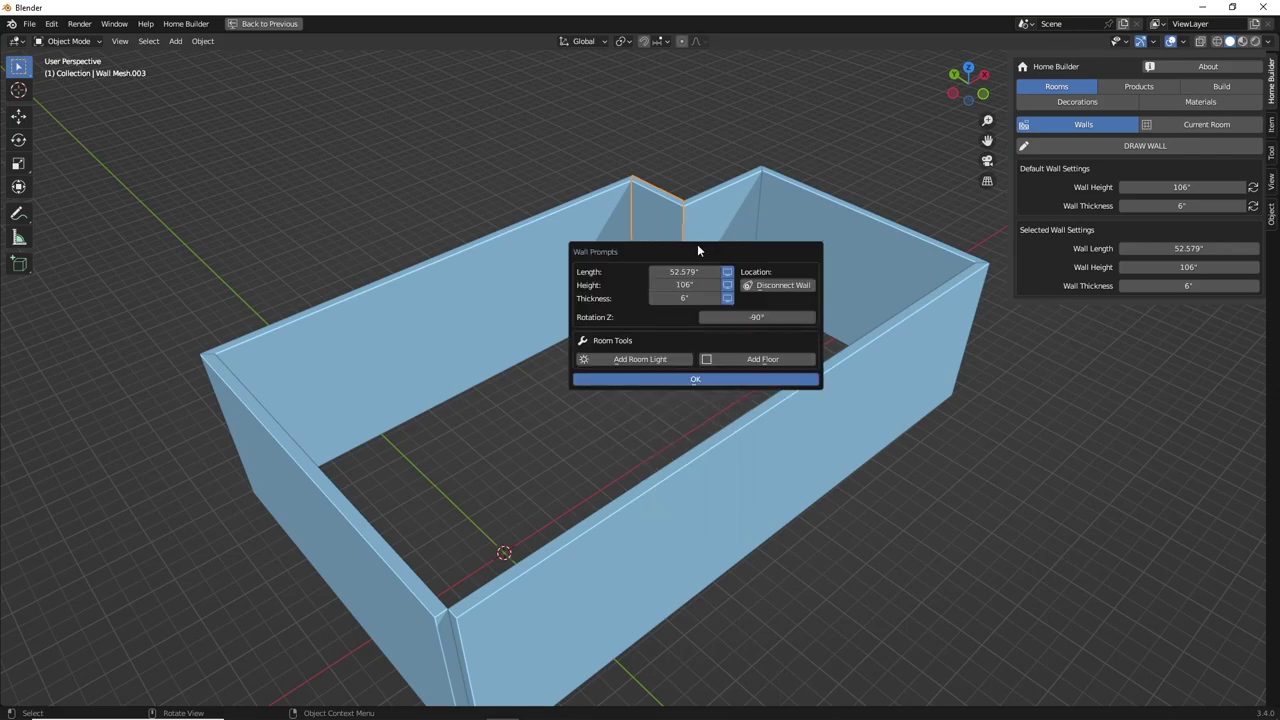
pyautogui.click(685, 271)
pyautogui.write('50')
pyautogui.press('Return')
# - Set the length of the end wall beyond the jog to 200" through its wall prompts
pyautogui.click(813, 244)
pyautogui.moveTo(813, 244); pyautogui.dragTo(717, 324, button='middle')
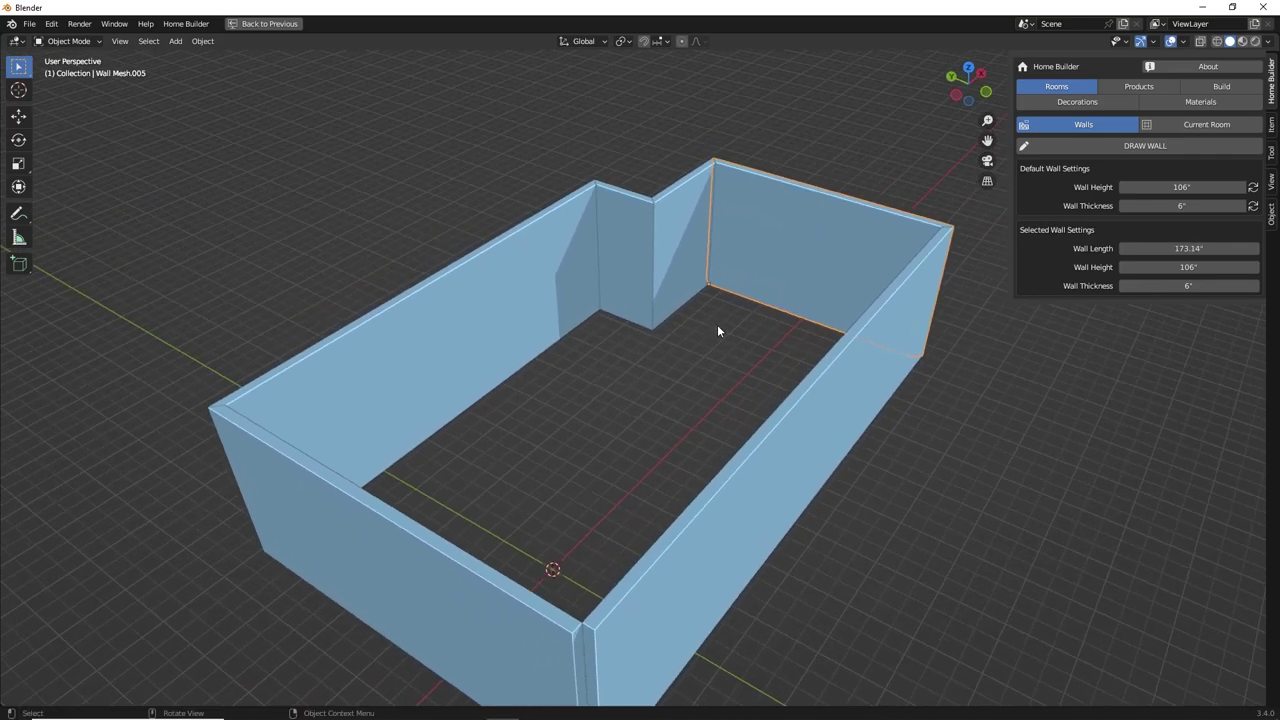
pyautogui.rightClick(717, 324)
pyautogui.click(717, 324)
pyautogui.click(690, 348)
pyautogui.write('200')
pyautogui.press('Return')
# - Set the length of the first wall, Wall.001, to 250" through its wall prompts
pyautogui.moveTo(734, 240); pyautogui.dragTo(578, 341, button='middle')
pyautogui.click(398, 244)
pyautogui.rightClick(556, 258)
pyautogui.click(556, 258)
pyautogui.click(513, 286)
pyautogui.write('250')
pyautogui.press('Return')
pyautogui.moveTo(616, 201); pyautogui.dragTo(490, 333, button='middle')
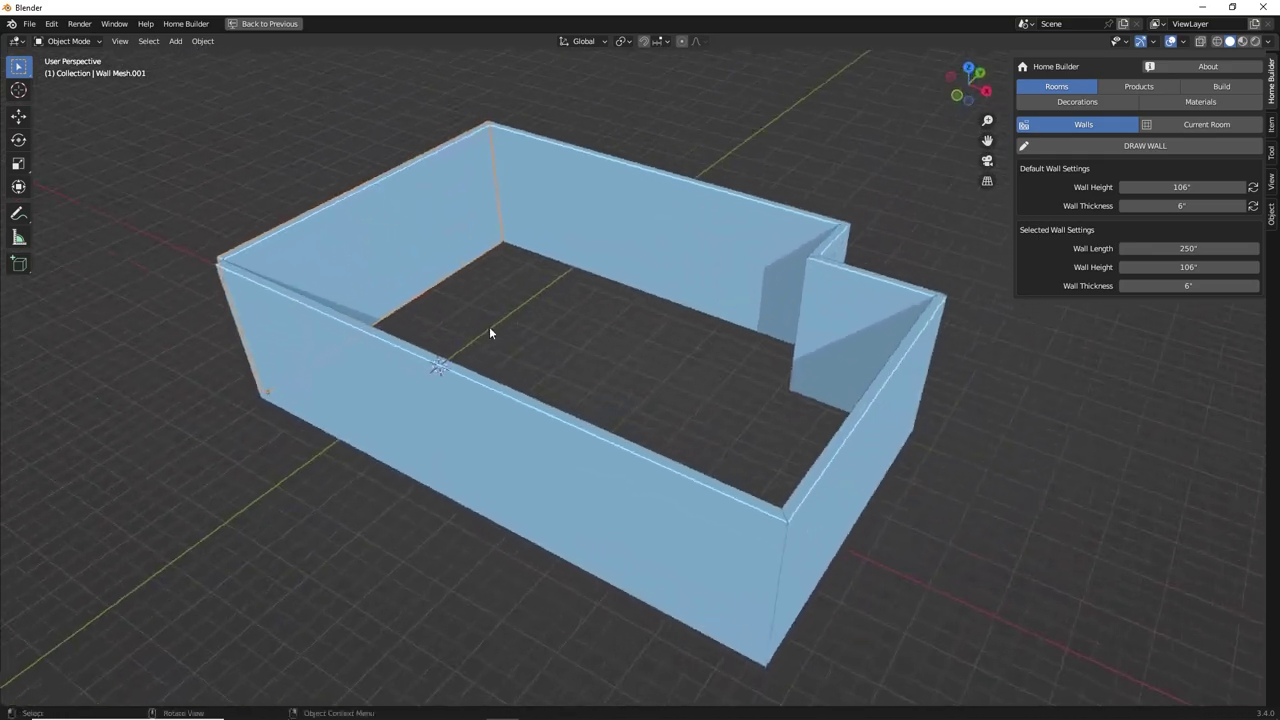
# - Show the current room's wall list, highlight Wall.002, Wall.003 and Wall.004 in turn, and enlarge the list to fit every wall
pyautogui.click(1189, 127)
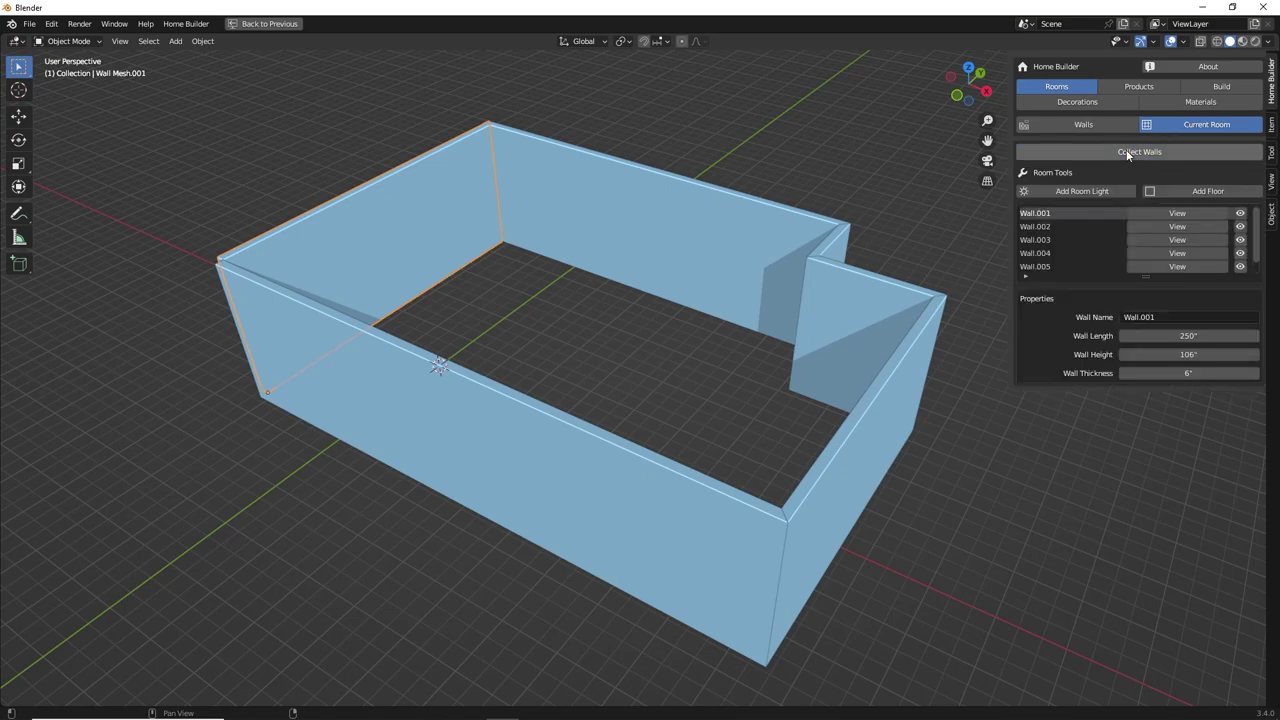
pyautogui.click(1050, 226)
pyautogui.click(1051, 240)
pyautogui.click(1054, 252)
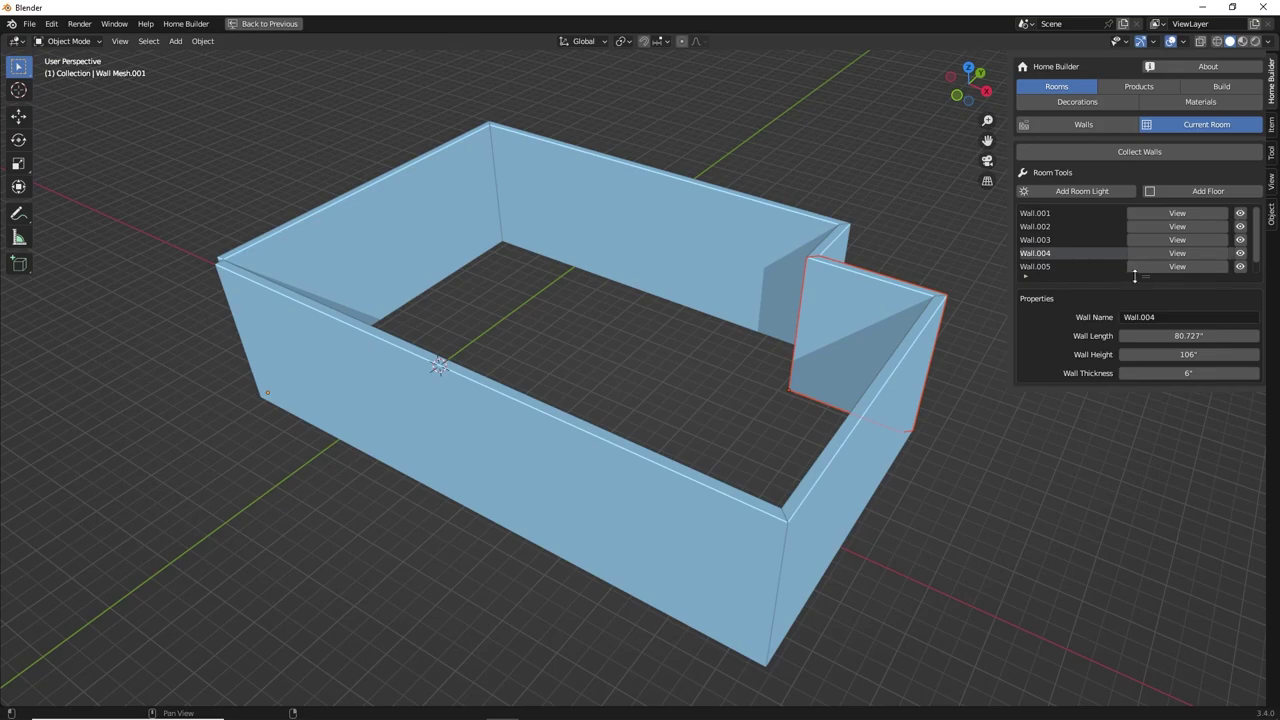
pyautogui.moveTo(1146, 279); pyautogui.dragTo(1148, 304)
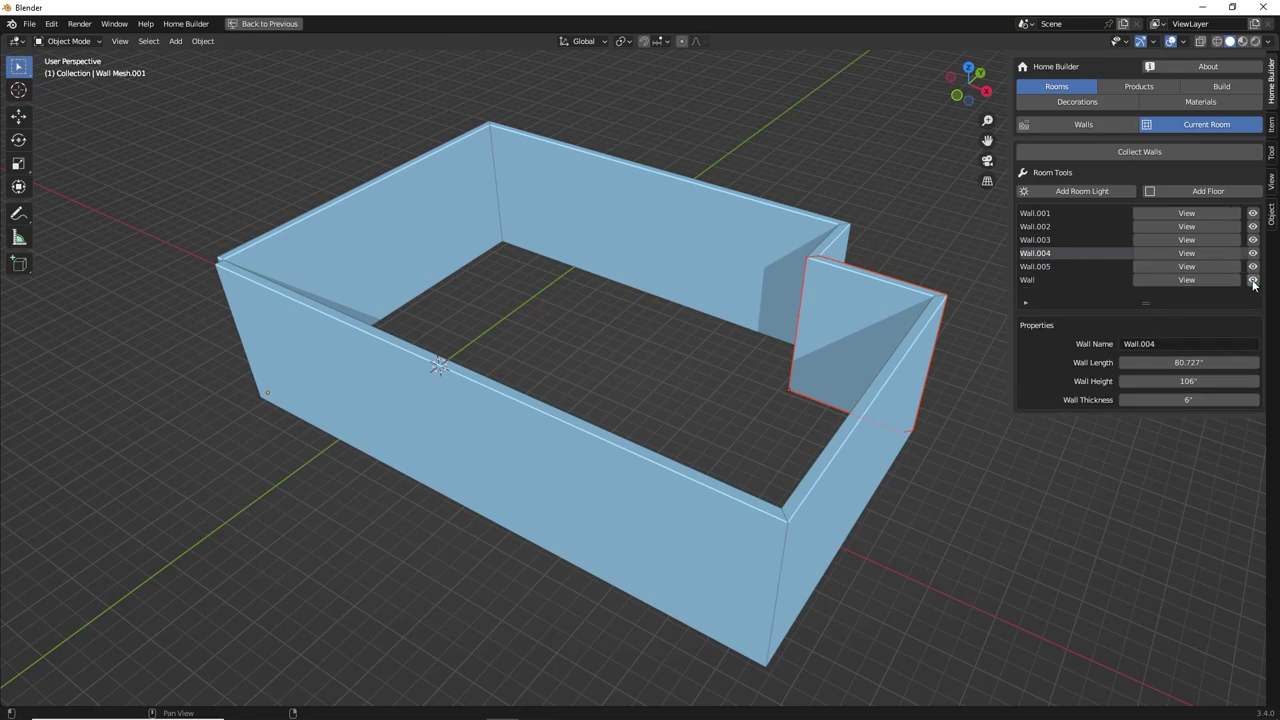
# - Hide the walls named Wall and Wall.005, and select Wall.002 in the room's wall list
pyautogui.click(1253, 281)
pyautogui.click(1253, 267)
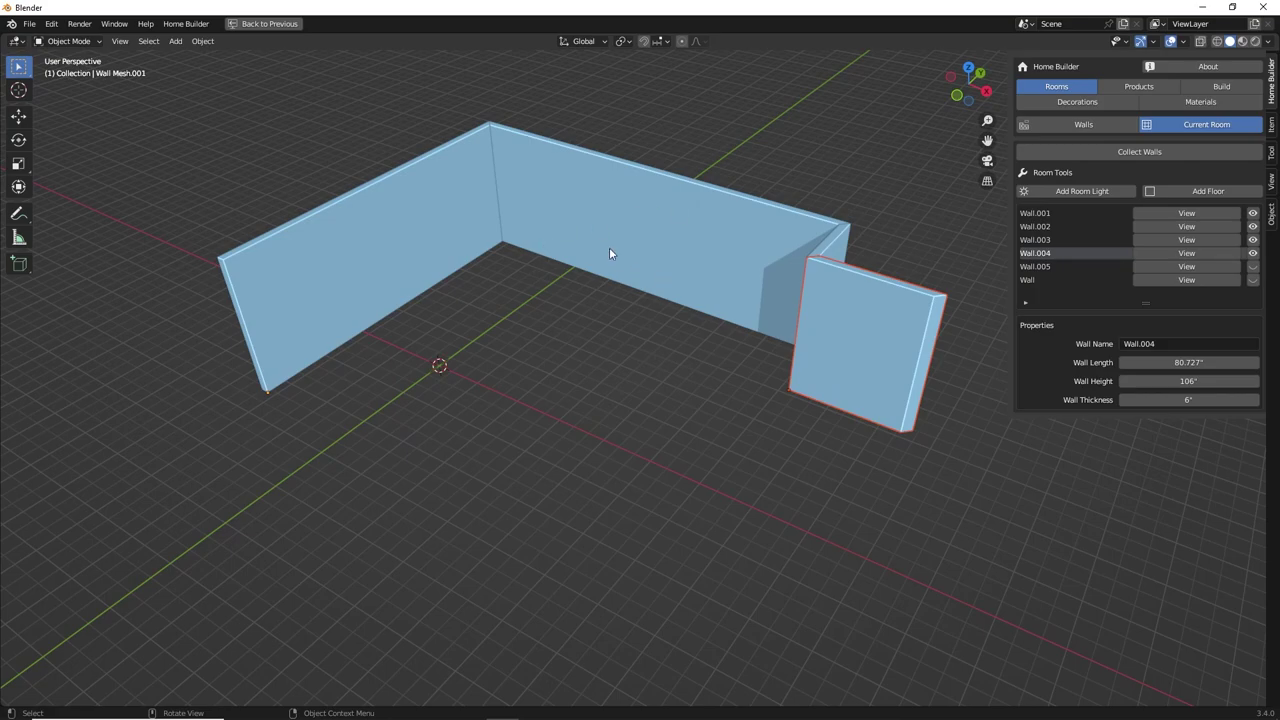
pyautogui.moveTo(597, 253); pyautogui.dragTo(630, 289, button='middle')
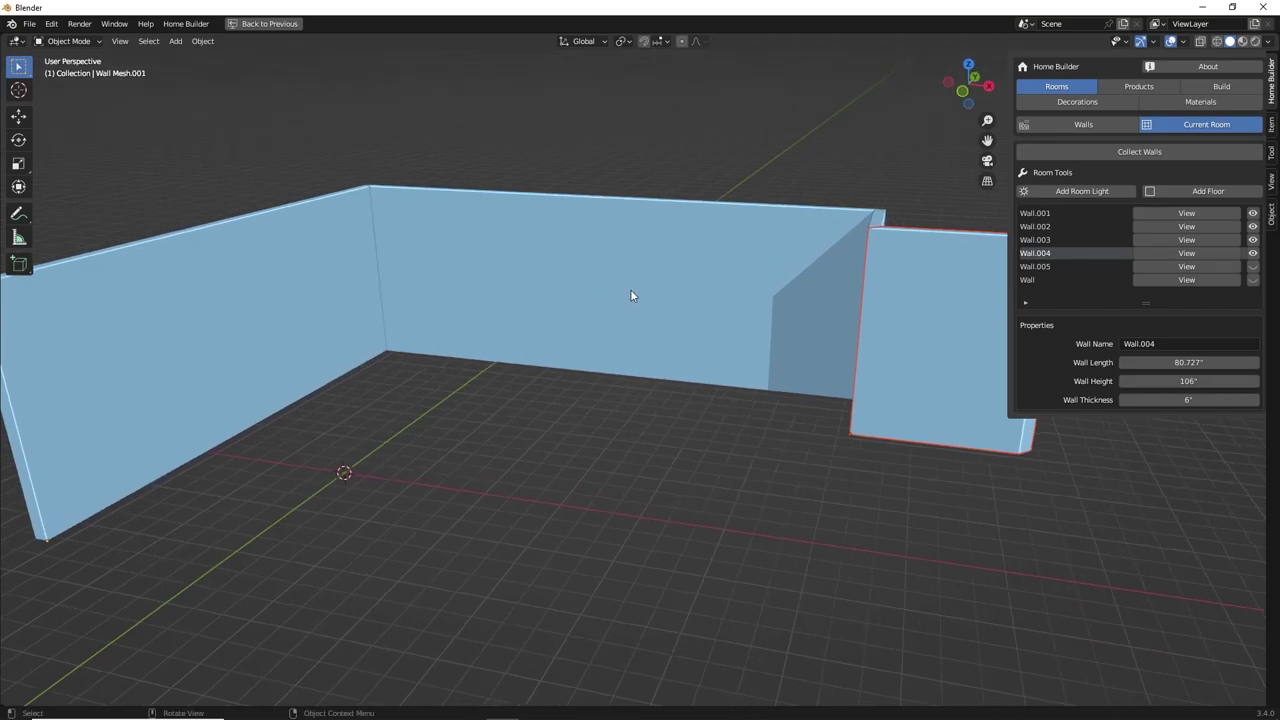
pyautogui.click(1099, 227)
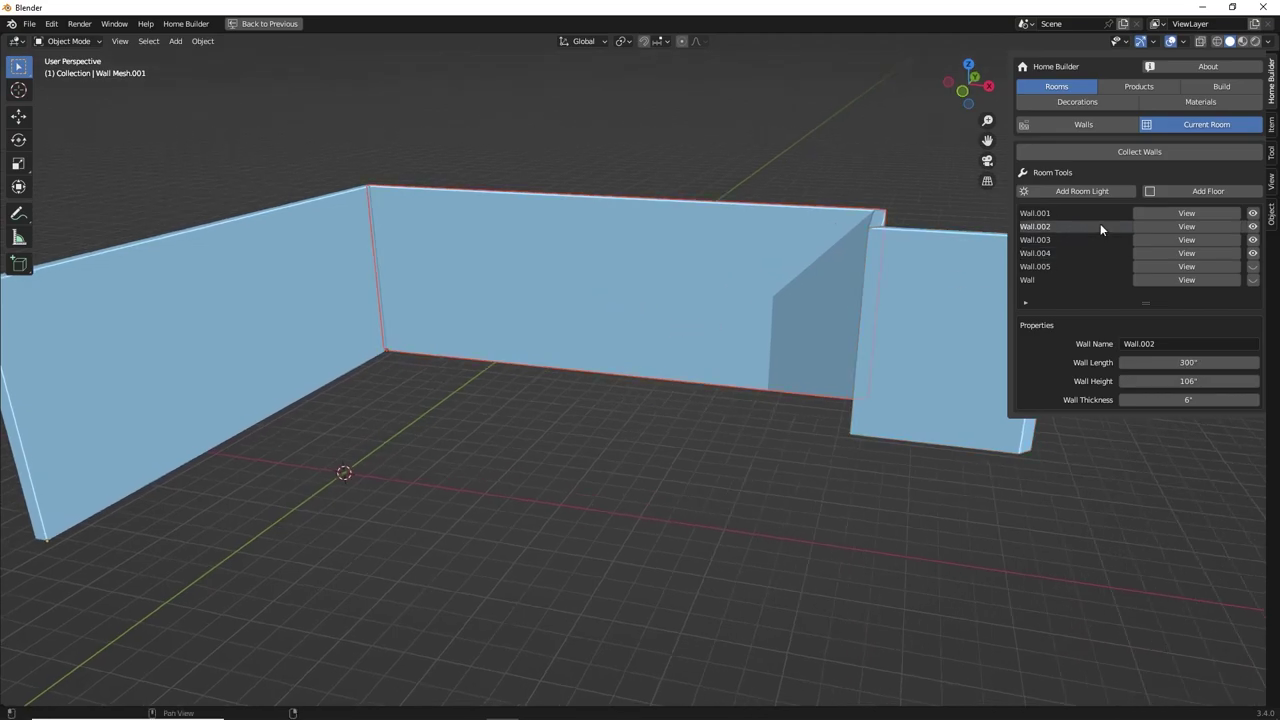
# - Isolate Wall.002 in a straight-on view and look at it from an angle
pyautogui.click(1186, 227)
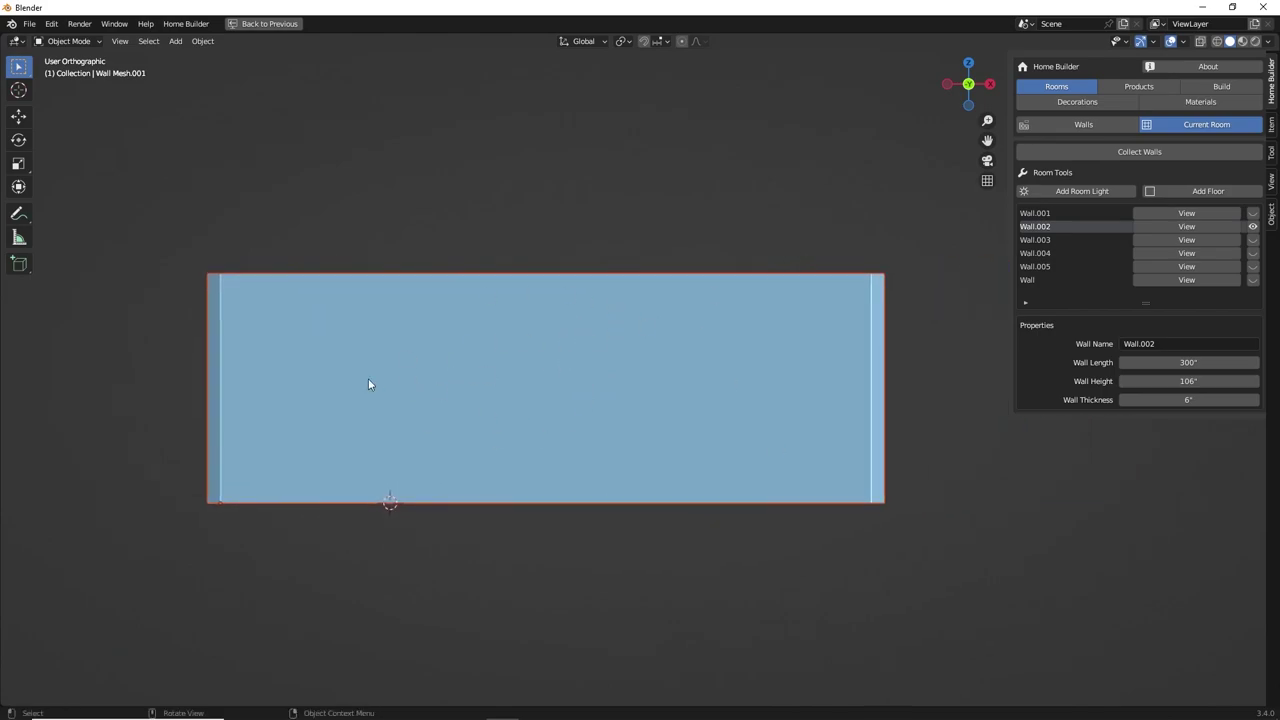
pyautogui.scroll(-3, 652, 349)
pyautogui.moveTo(694, 351); pyautogui.dragTo(637, 381, button='middle')
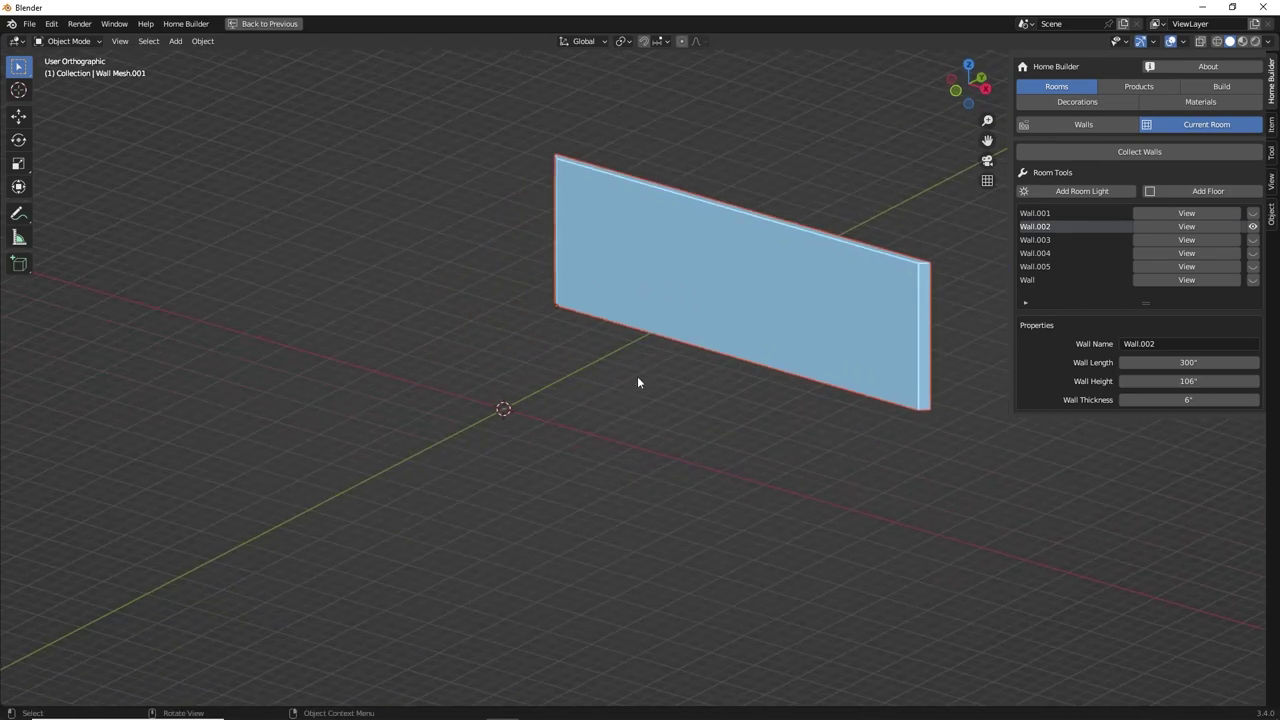
# - Make Wall.001, Wall.003 and Wall.004 visible again alongside Wall.002
pyautogui.click(1253, 213)
pyautogui.click(1253, 240)
pyautogui.click(1253, 253)
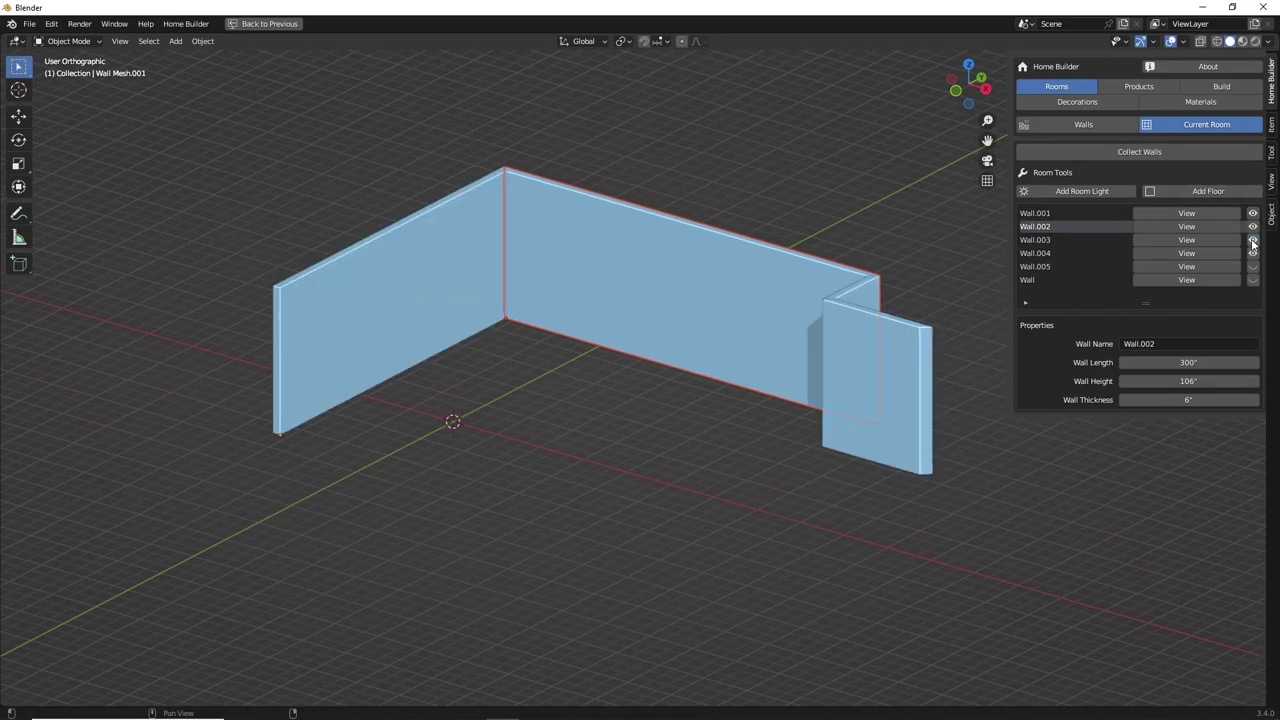
pyautogui.keyDown('shift'); pyautogui.moveTo(700, 292); pyautogui.dragTo(682, 297, button='middle'); pyautogui.keyUp('shift')
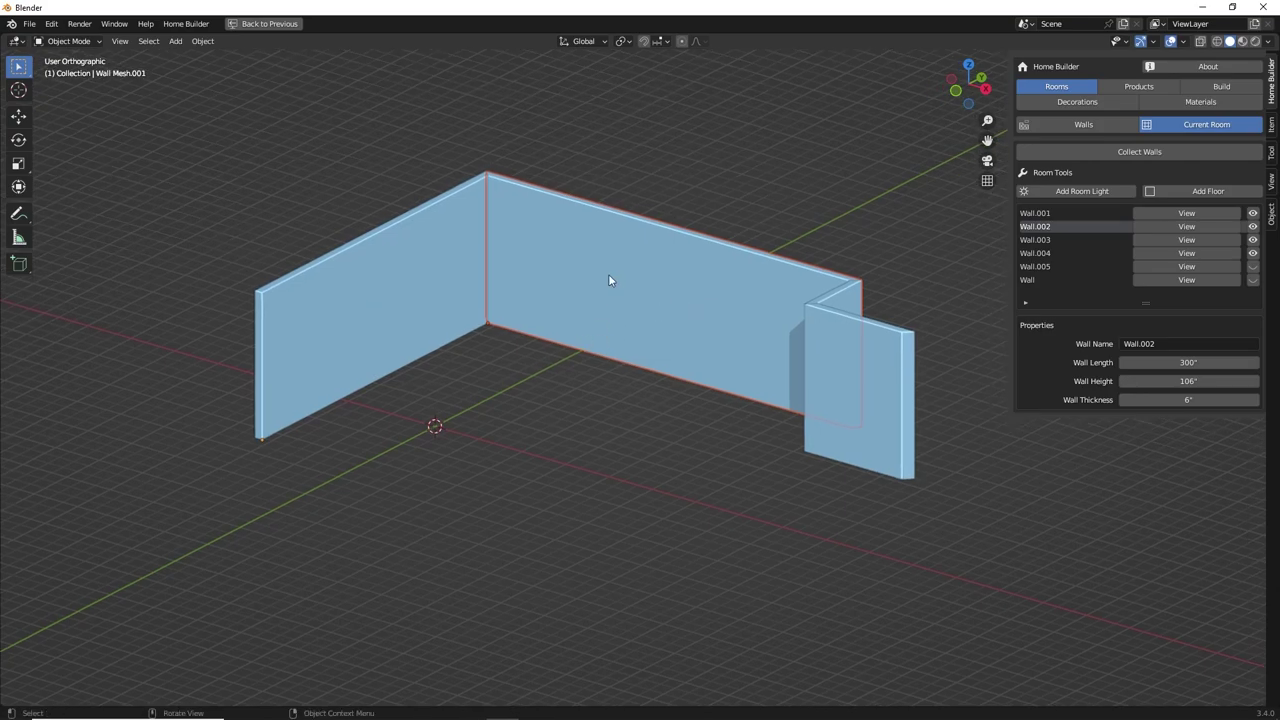
# - Switch the viewport to perspective projection and add a floor to the room
pyautogui.click(987, 183)
pyautogui.click(987, 183)
pyautogui.click(987, 183)
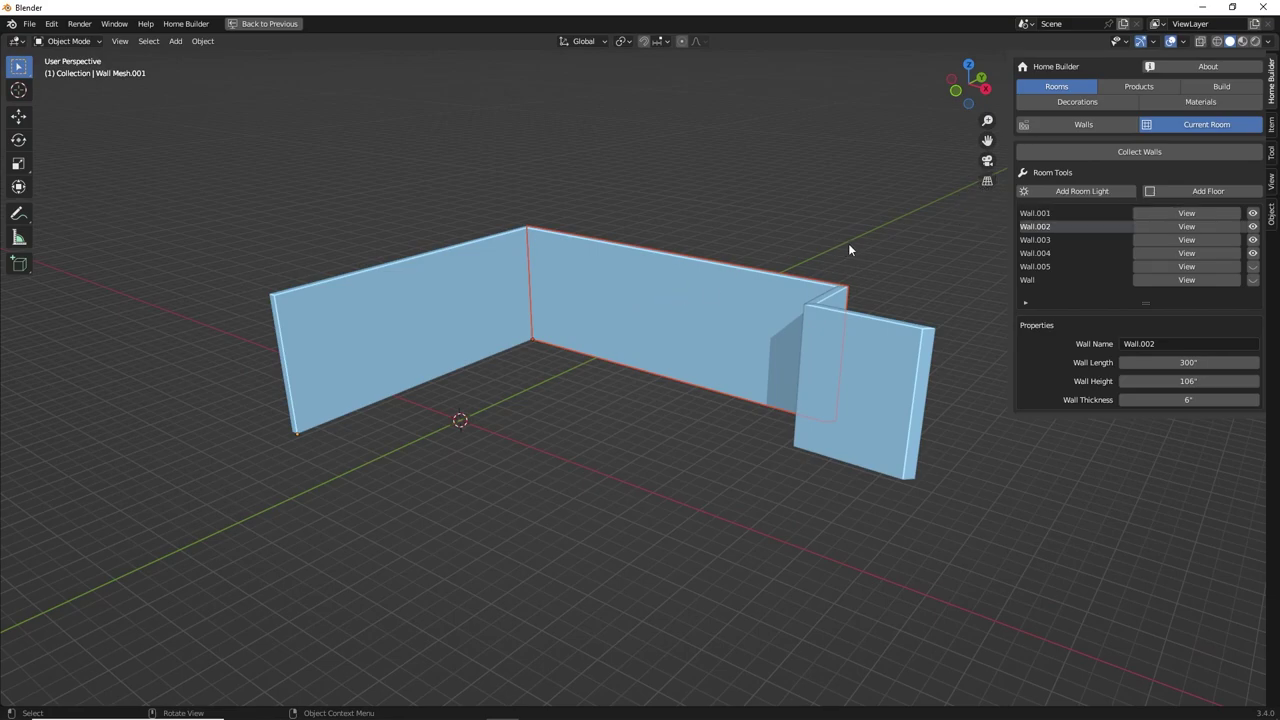
pyautogui.click(1207, 191)
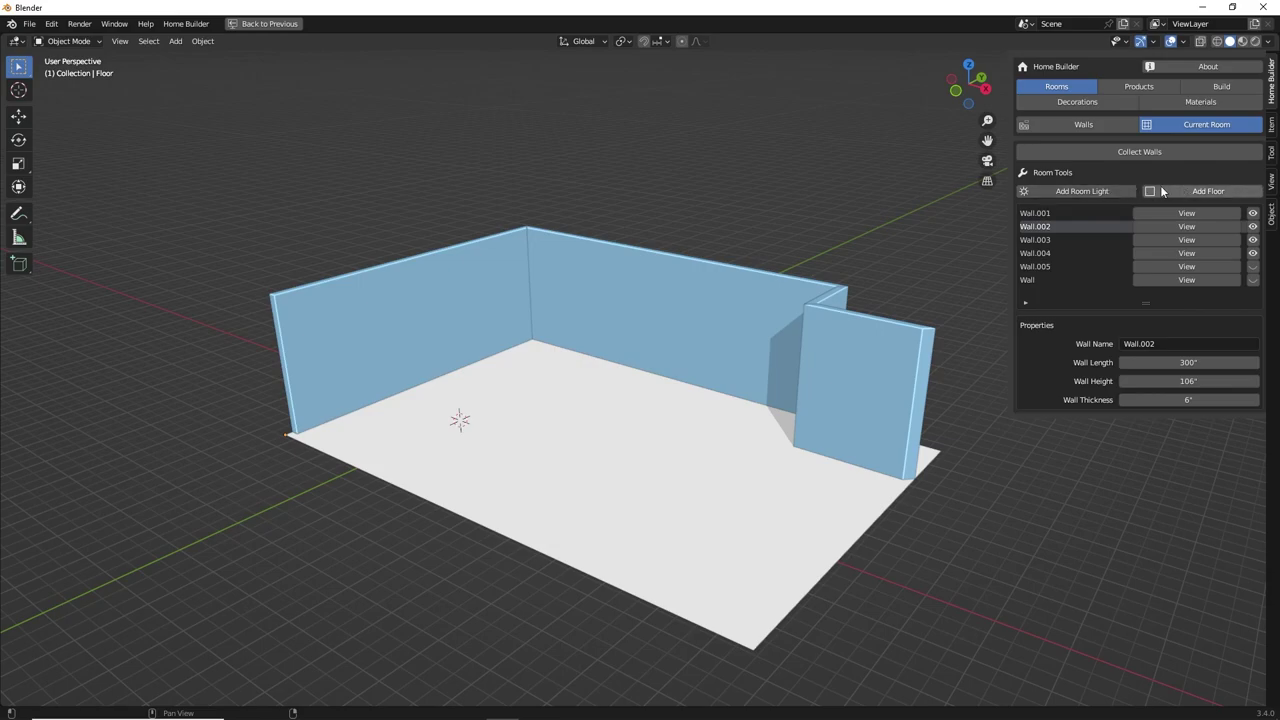
pyautogui.scroll(5, 683, 352)
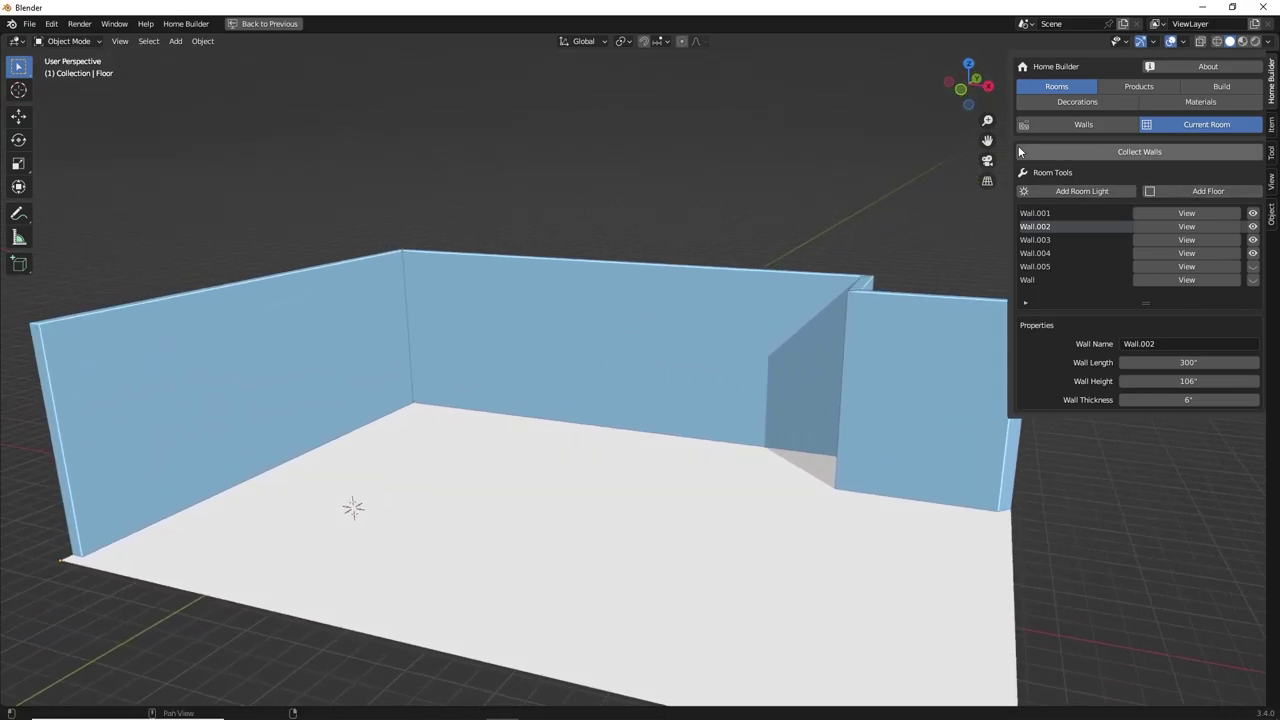
# - From the Doors and Windows products, place a Door Single on the wall beyond the jog and a Window Large on Wall.001
pyautogui.click(1125, 86)
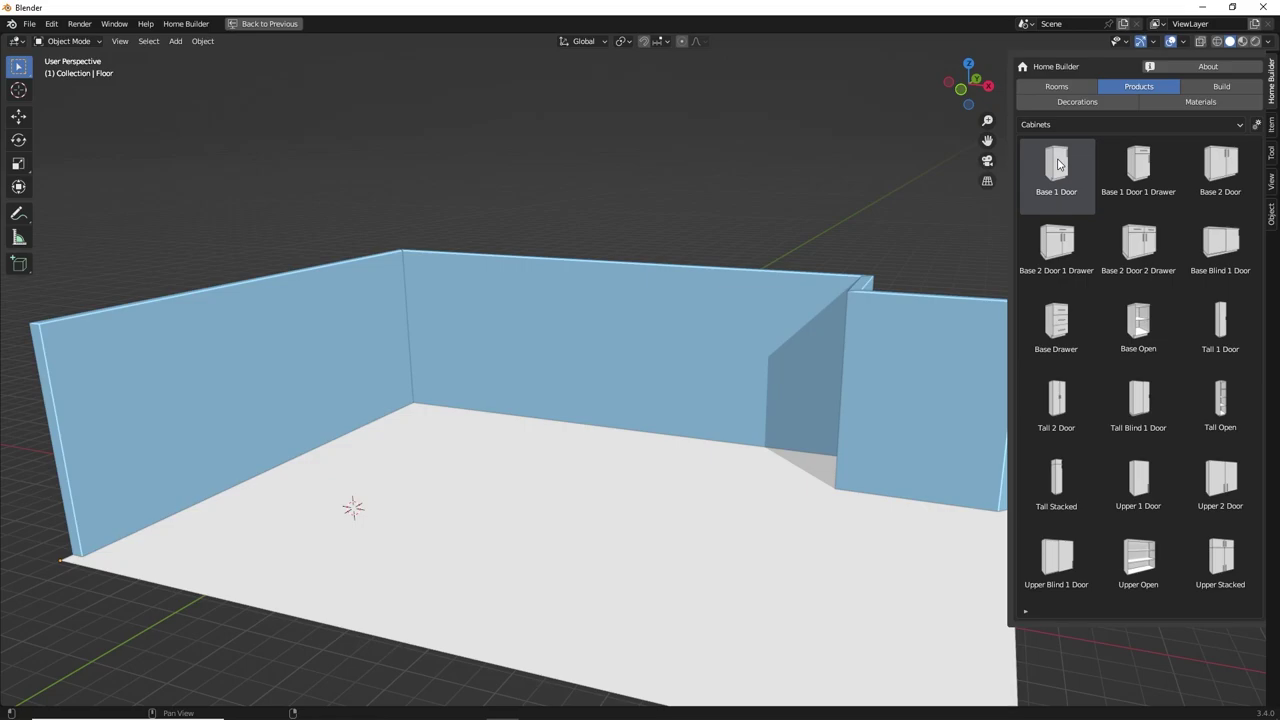
pyautogui.click(1063, 126)
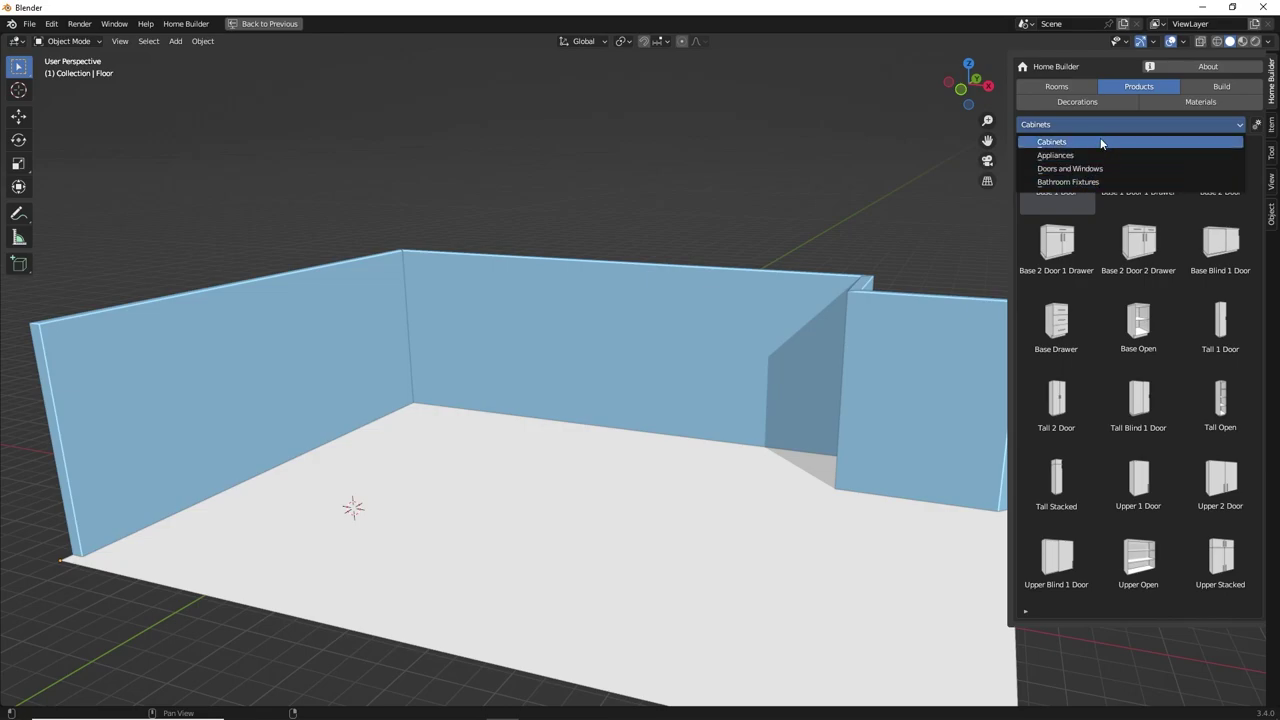
pyautogui.click(1066, 168)
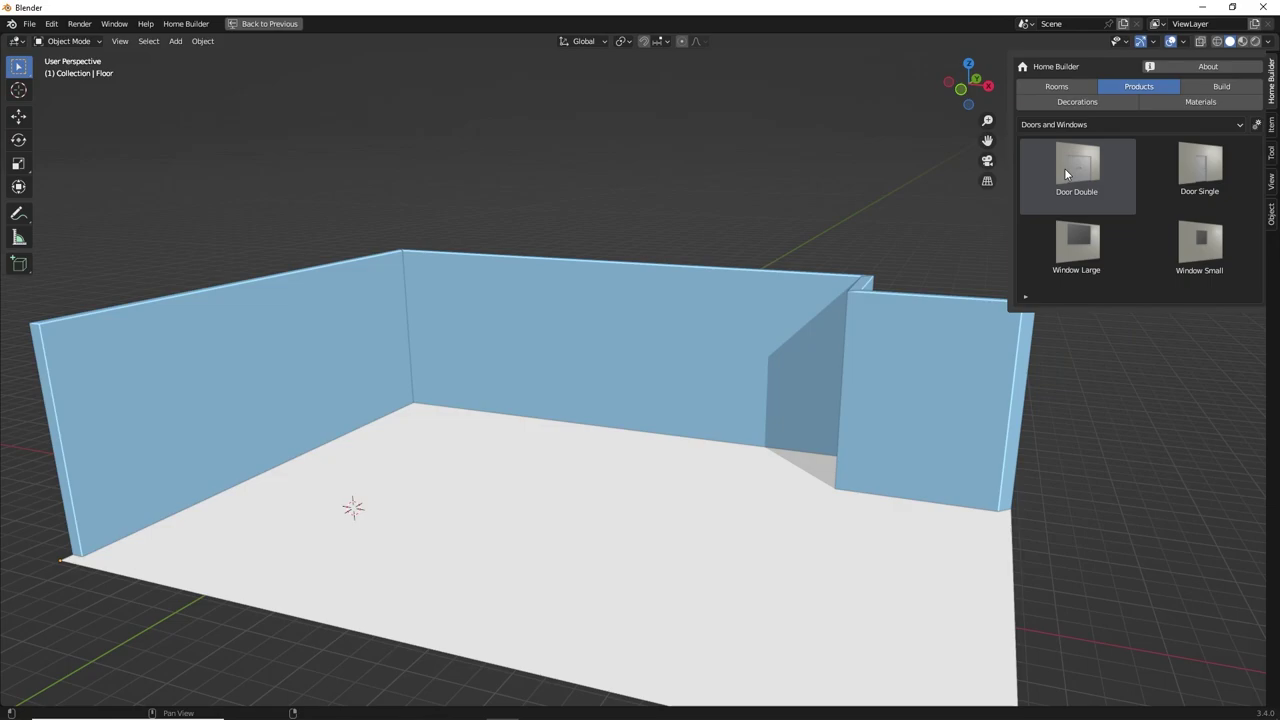
pyautogui.click(1198, 172)
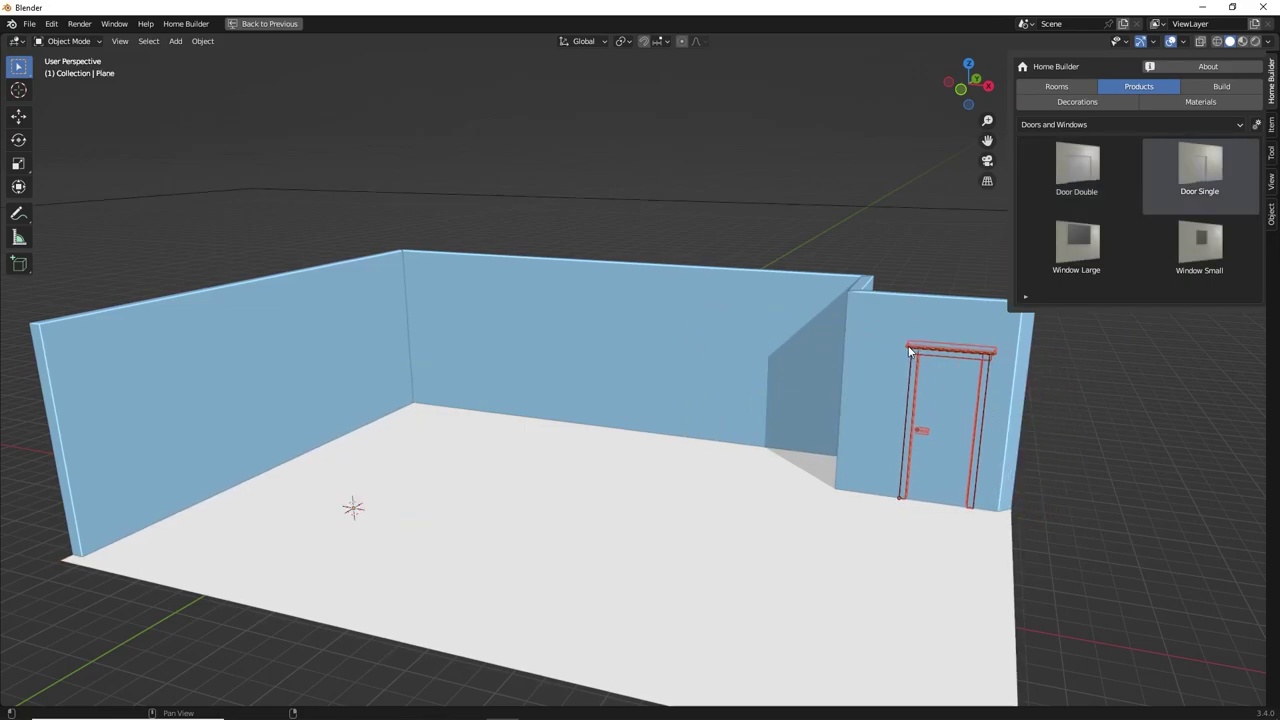
pyautogui.click(905, 410)
pyautogui.click(1059, 256)
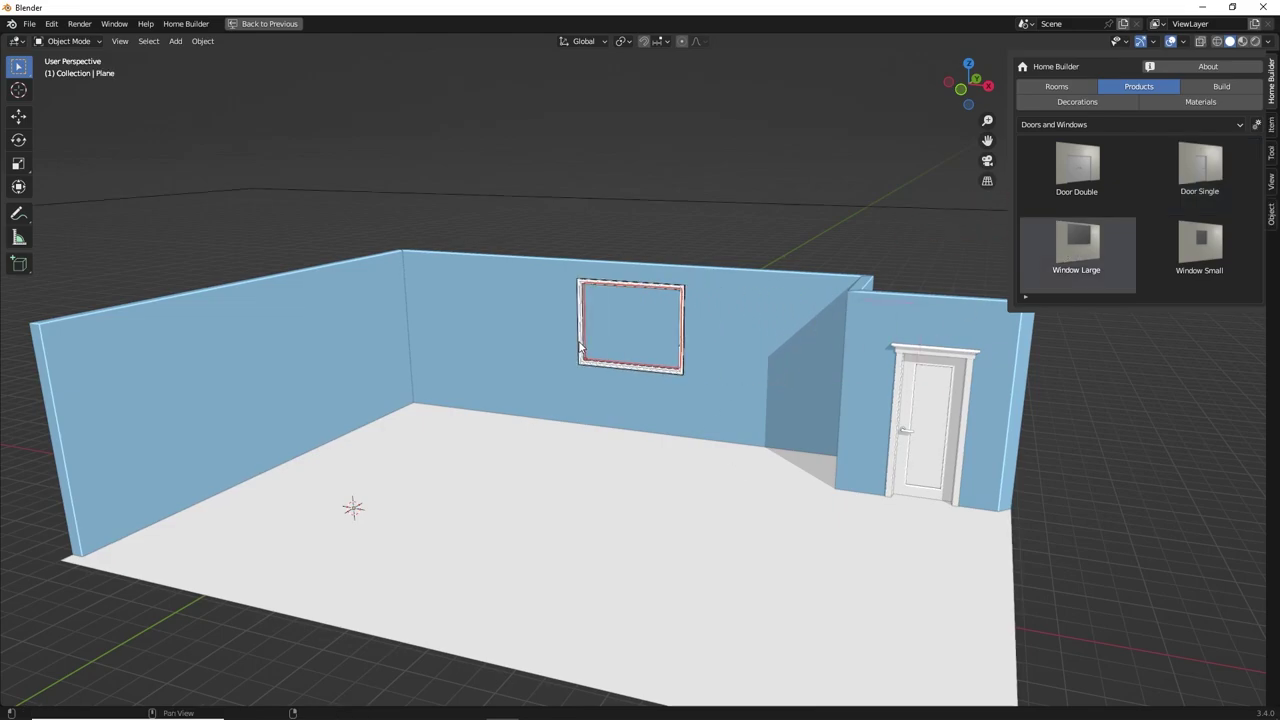
pyautogui.click(281, 360)
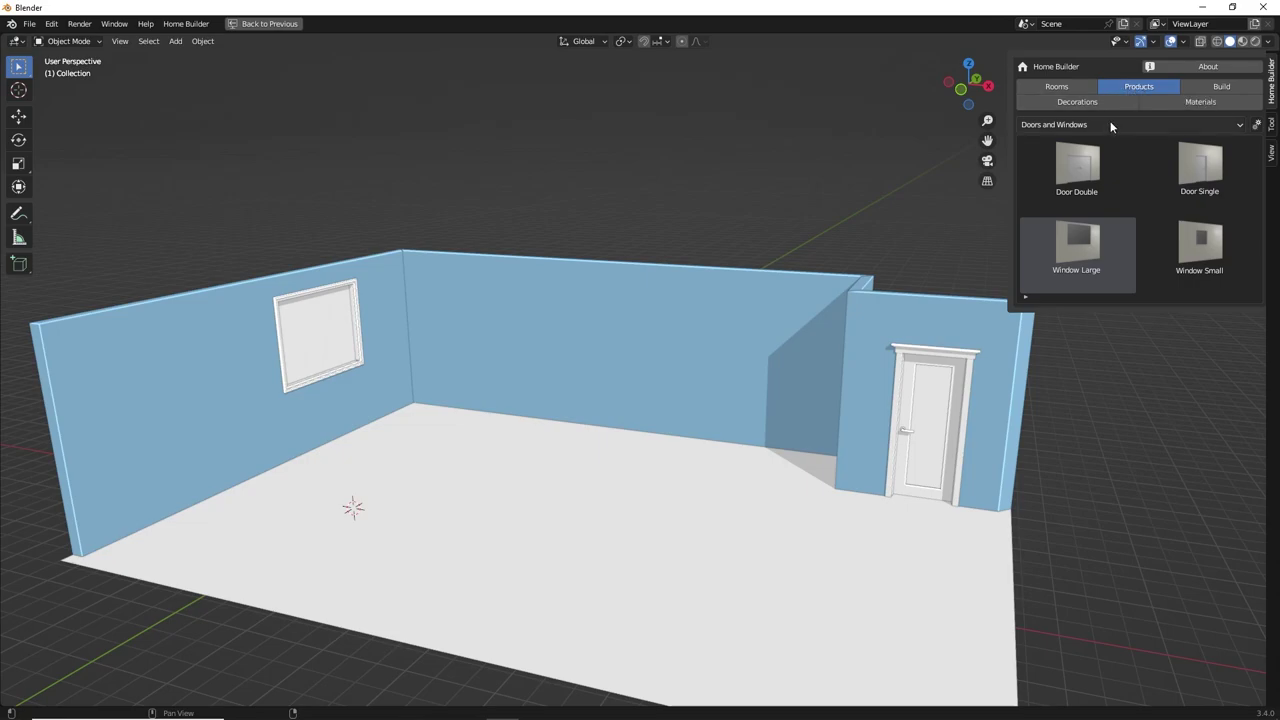
# - Examine the door panel and door frame styles available in the door and window parts settings
pyautogui.click(1257, 124)
pyautogui.moveTo(1188, 148)
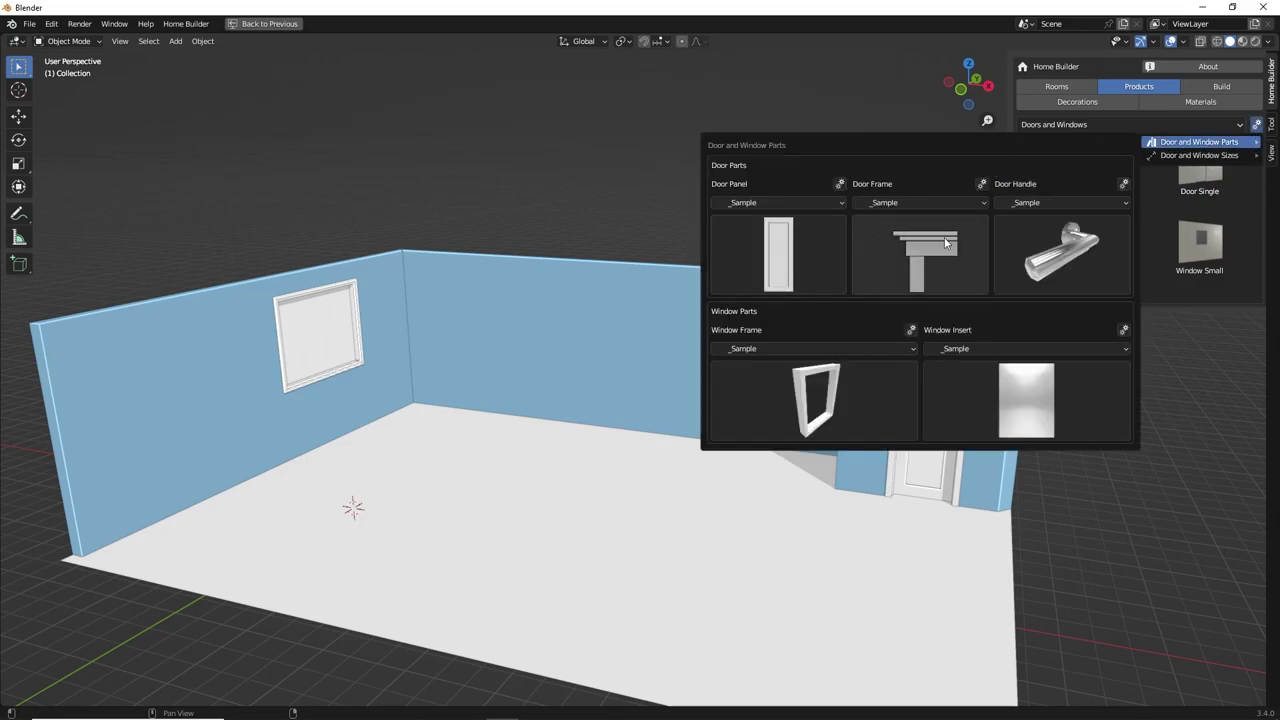
pyautogui.click(788, 250)
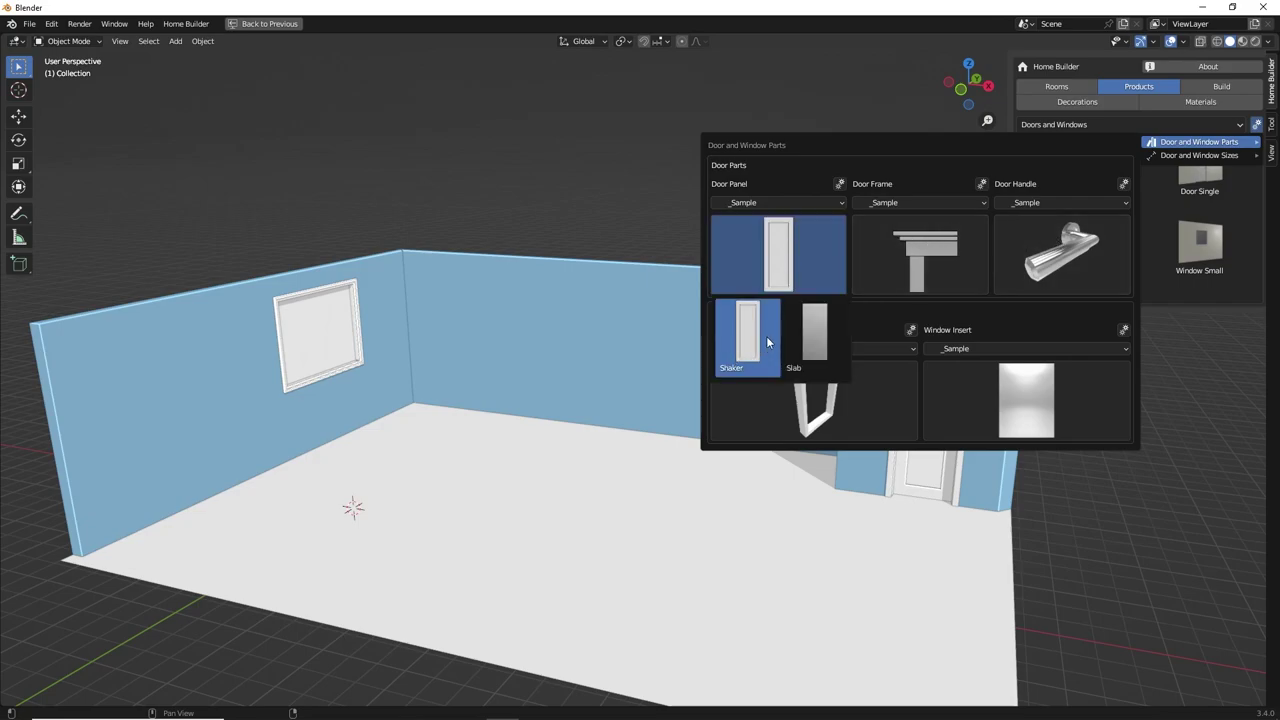
pyautogui.click(930, 255)
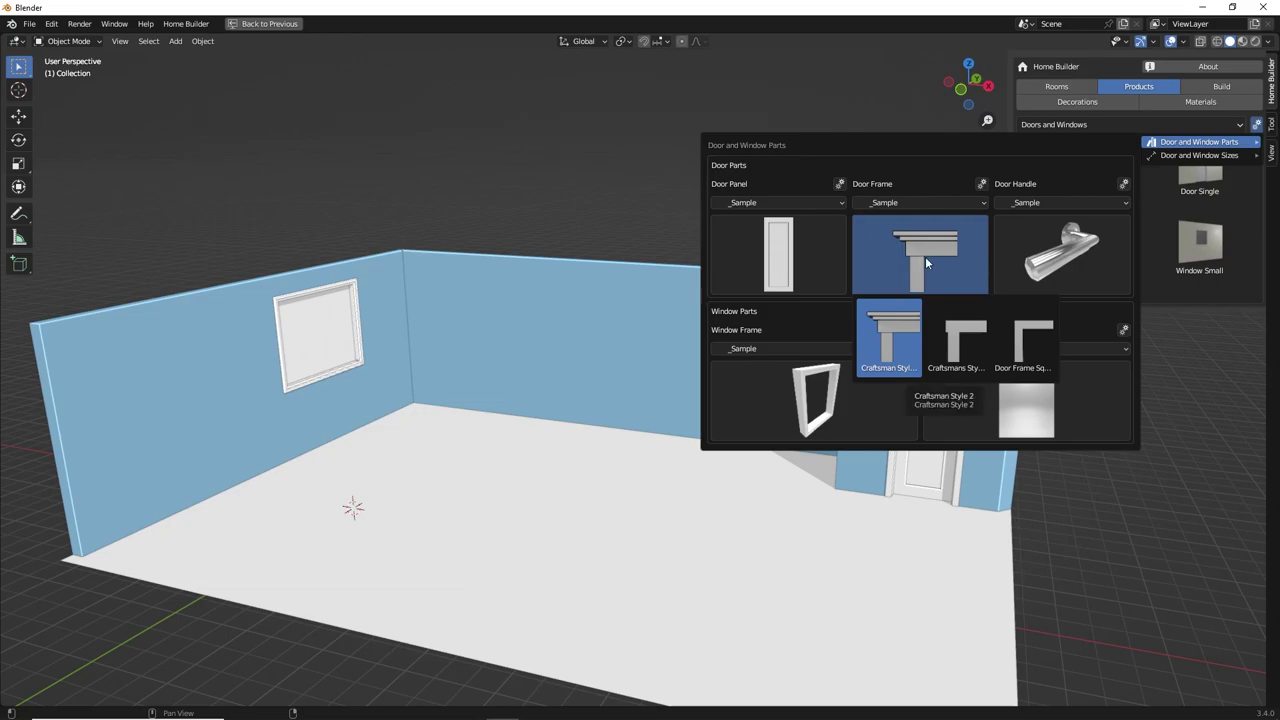
# - Through the entry door's prompts, shift the door to X location 21.906" and set its swing to Right, leaving it closed
pyautogui.scroll(2, 785, 365)
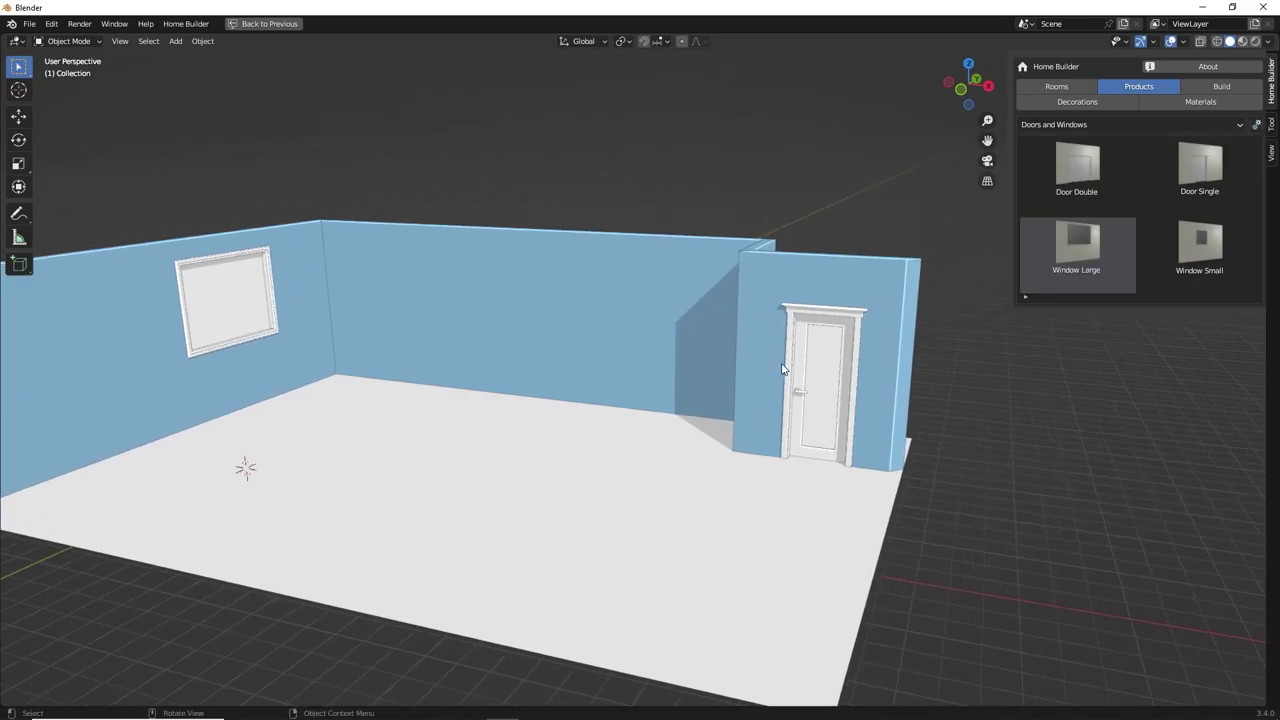
pyautogui.scroll(2, 805, 358)
pyautogui.click(818, 346)
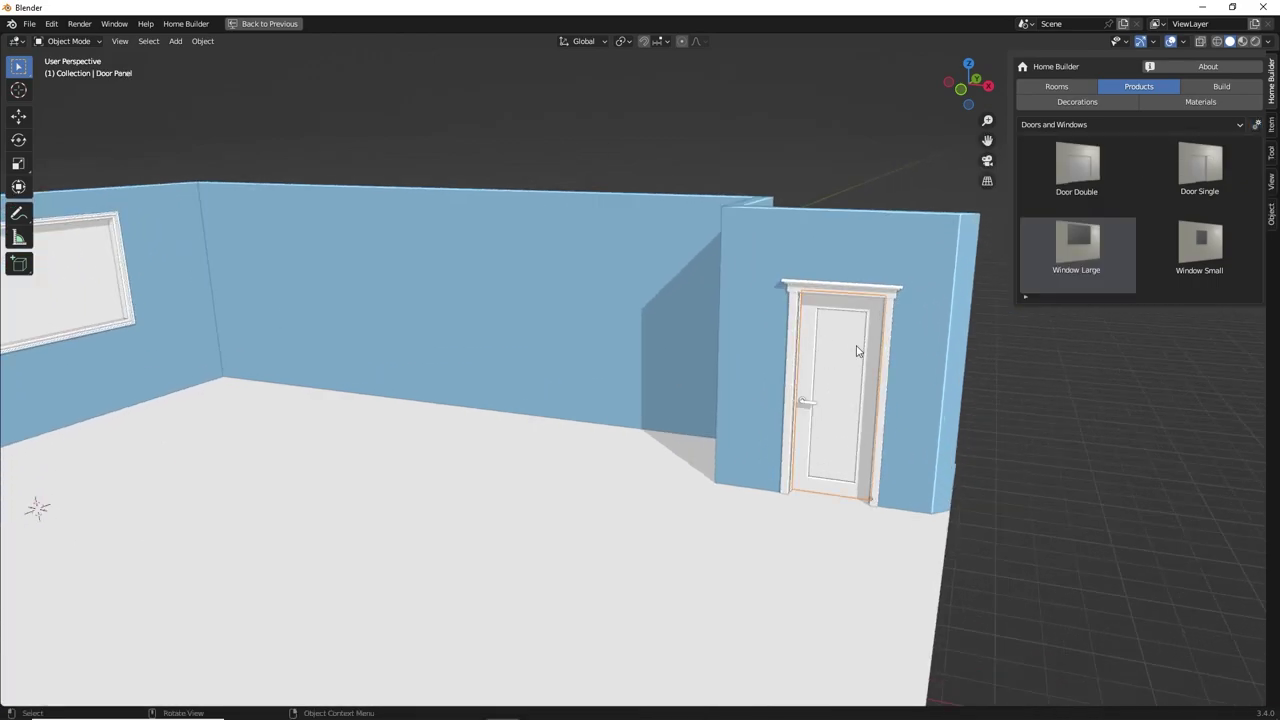
pyautogui.rightClick(714, 318)
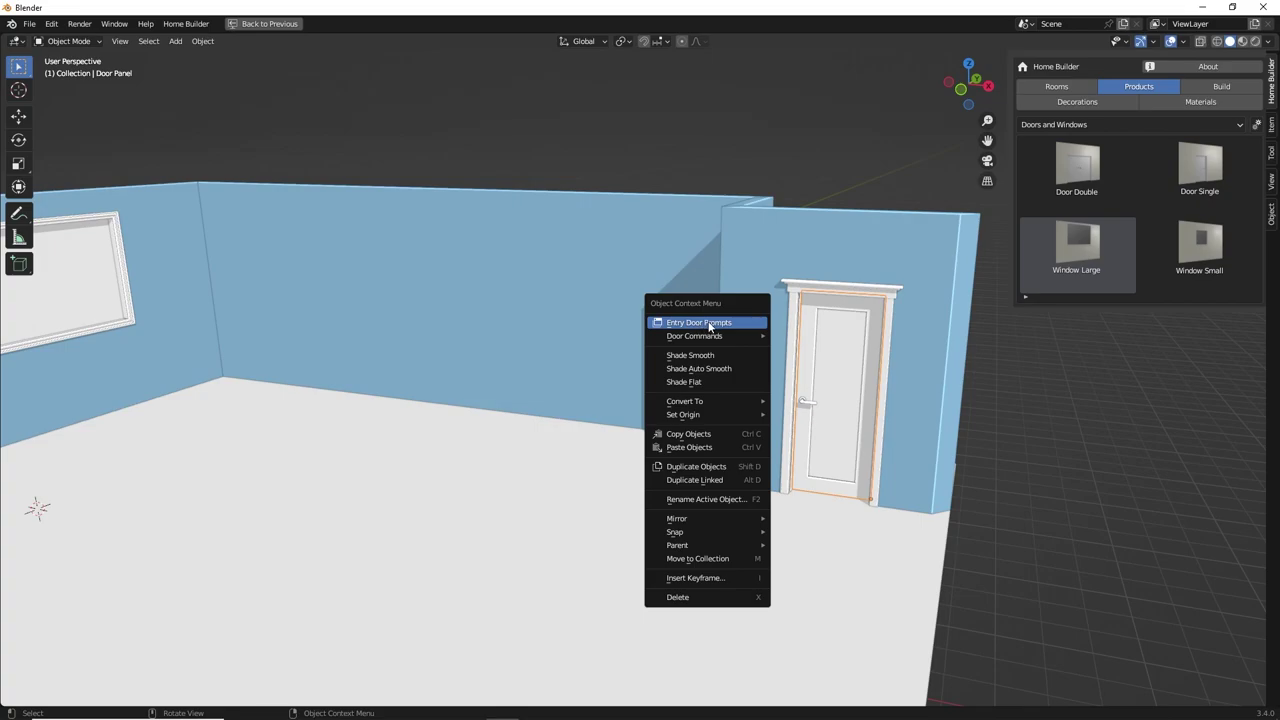
pyautogui.click(710, 323)
pyautogui.moveTo(724, 322); pyautogui.dragTo(585, 276)
pyautogui.moveTo(525, 309)
pyautogui.mouseDown()
pyautogui.moveTo(545, 309)
pyautogui.moveTo(520, 309)
pyautogui.mouseUp()
pyautogui.moveTo(569, 349); pyautogui.dragTo(520, 350)
pyautogui.click(512, 369)
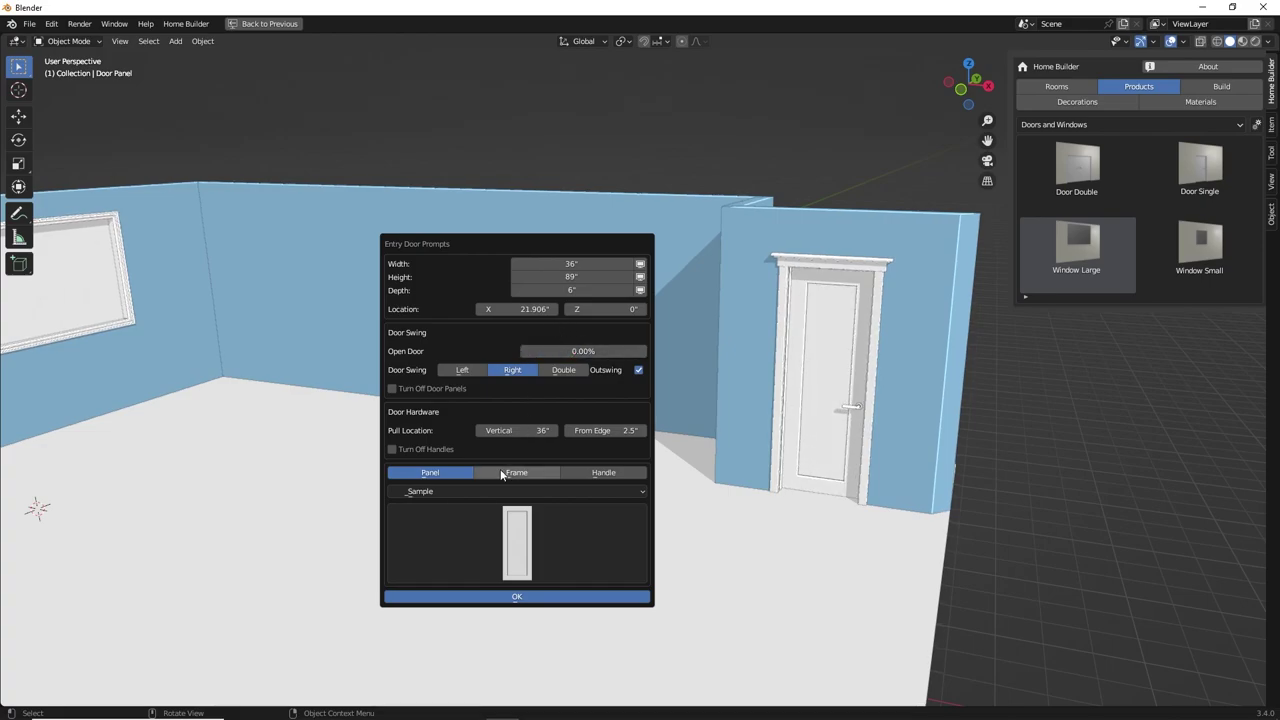
pyautogui.click(518, 534)
# - Switch the product library to Cabinets and bring up the standard cabinet size settings
pyautogui.keyDown('shift'); pyautogui.moveTo(466, 265); pyautogui.dragTo(605, 287, button='middle'); pyautogui.keyUp('shift')
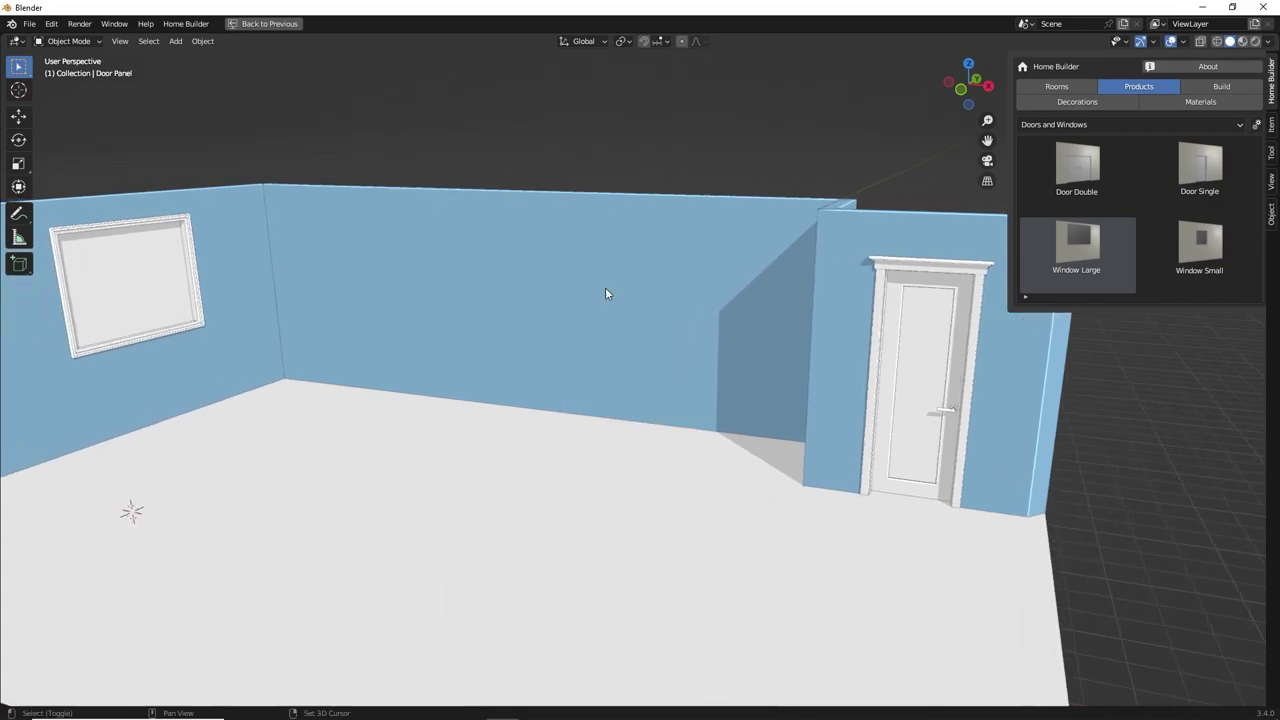
pyautogui.click(1074, 127)
pyautogui.click(1060, 142)
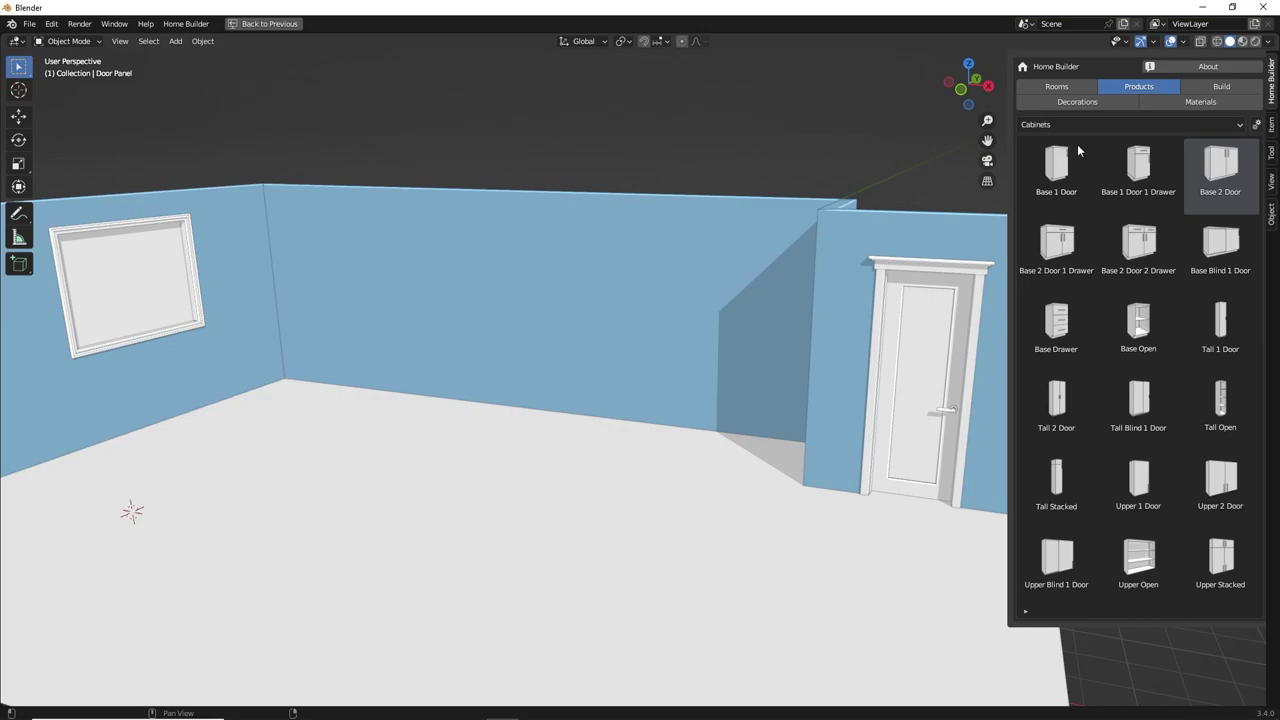
pyautogui.click(1256, 124)
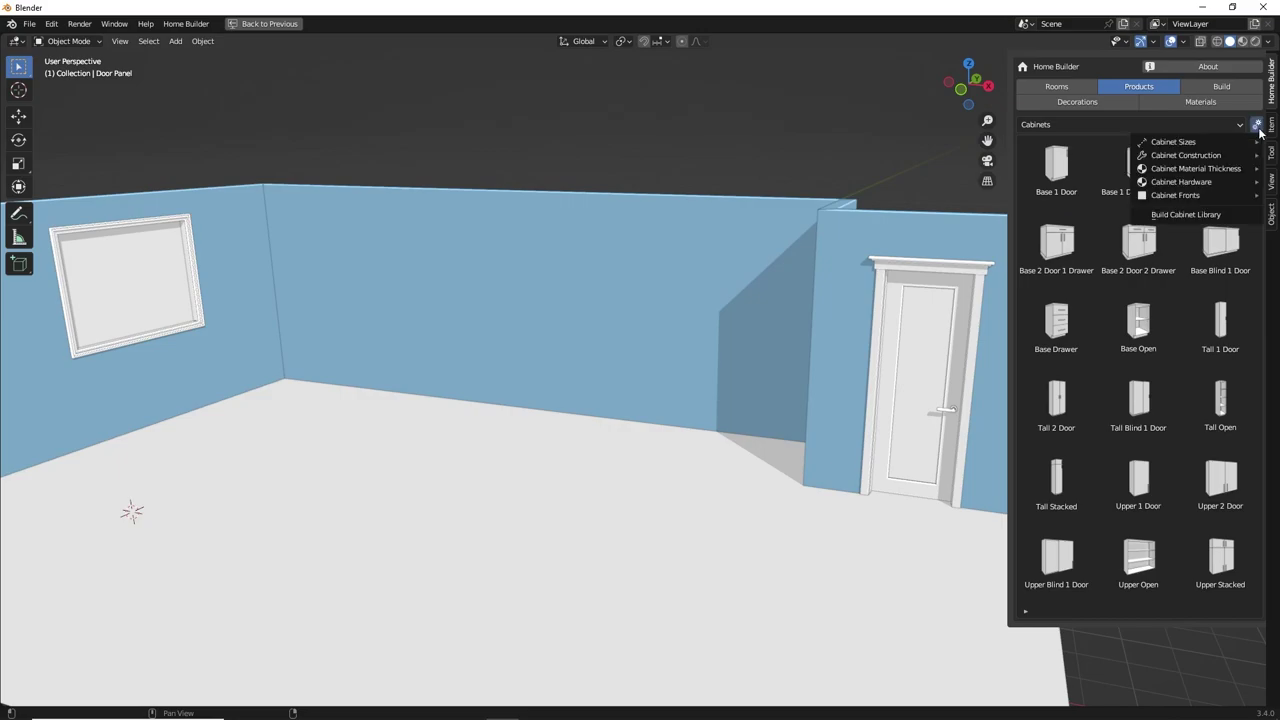
pyautogui.moveTo(1192, 170)
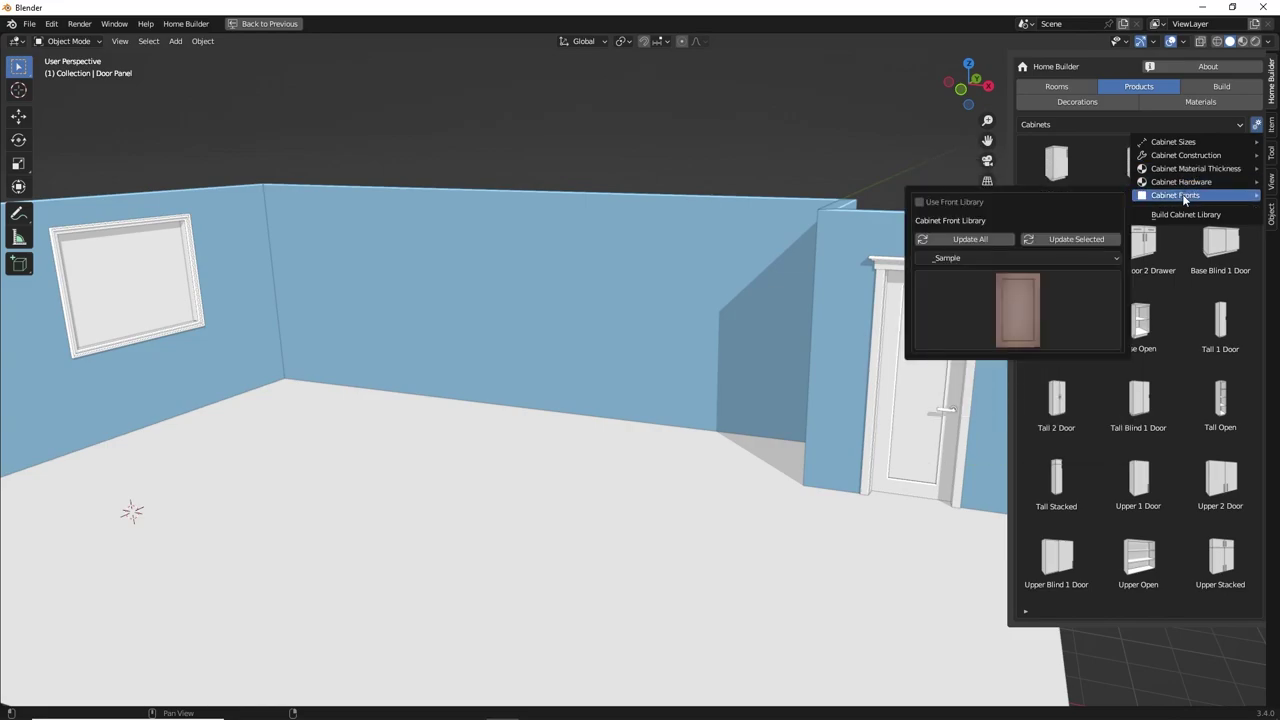
pyautogui.moveTo(1168, 146)
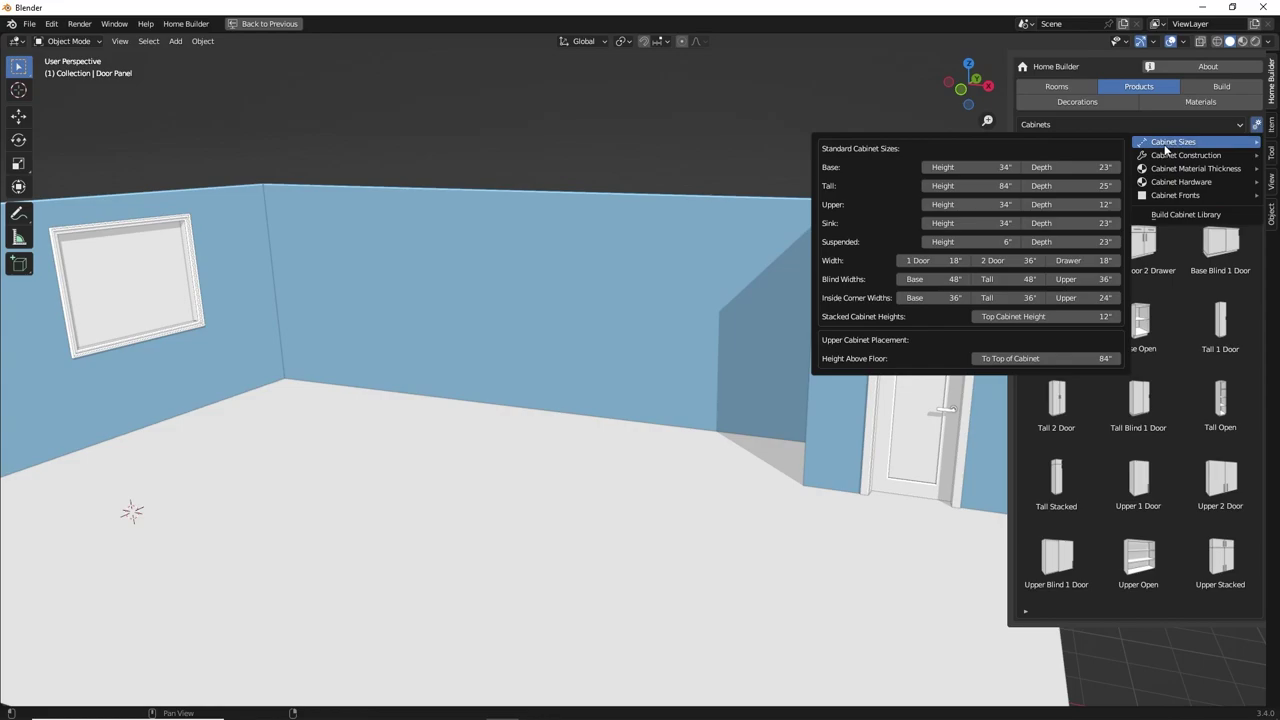
# - Set the standard height to 106" for tall cabinets and 44" for upper cabinets
pyautogui.click(972, 186)
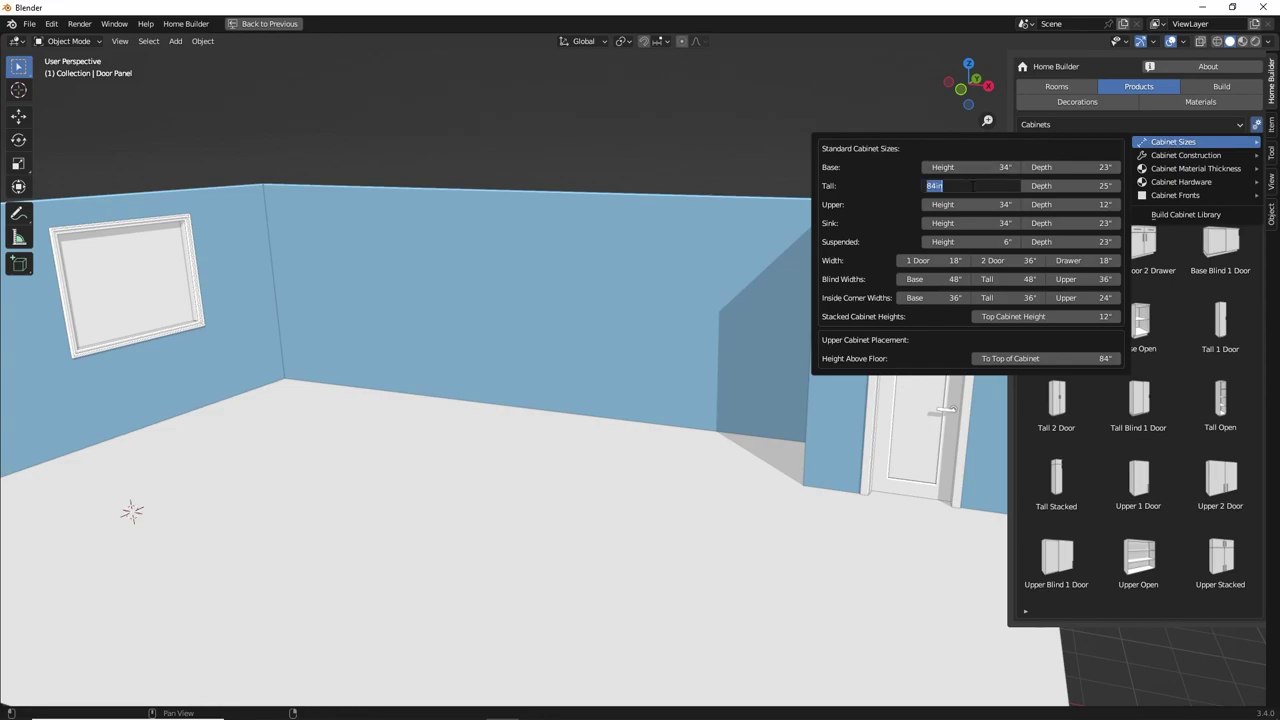
pyautogui.write('106')
pyautogui.press('Tab')
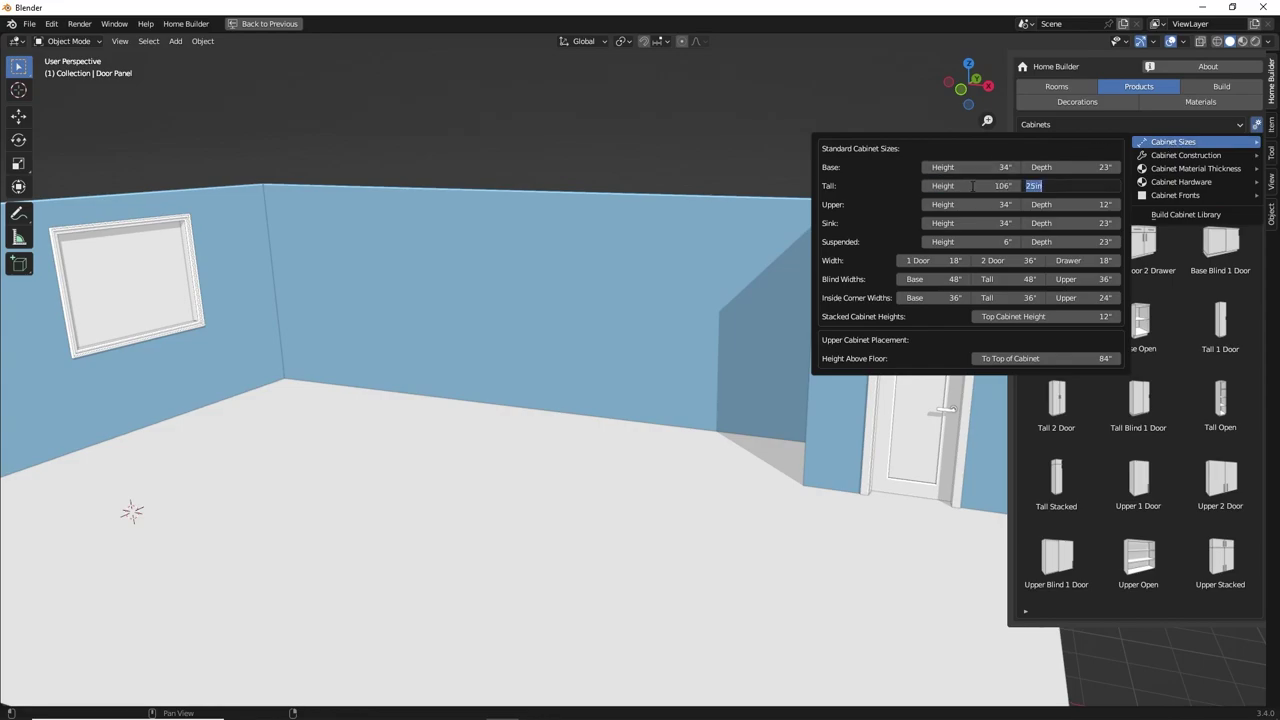
pyautogui.click(965, 205)
pyautogui.write('44')
pyautogui.press('Return')
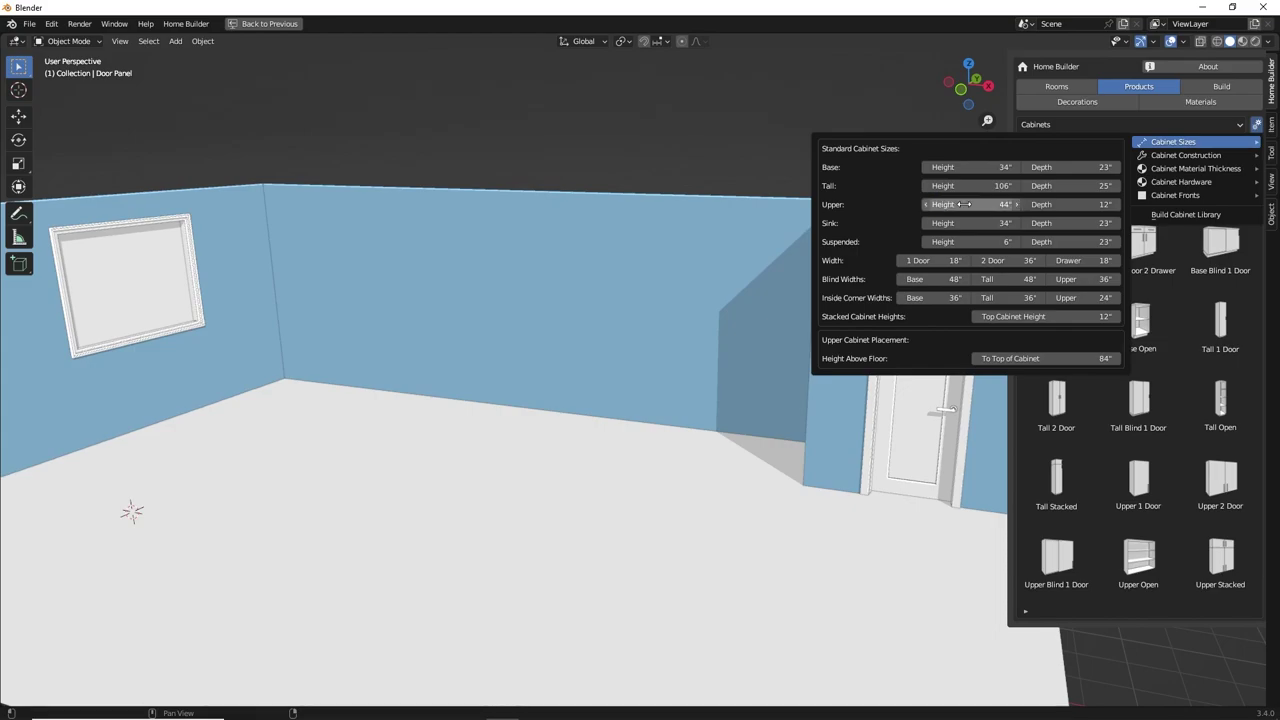
# - Set the stacked top cabinet height to 15" and the upper cabinets' height above floor to 106", and close the size settings
pyautogui.click(1043, 316)
pyautogui.write('15')
pyautogui.press('Return')
pyautogui.click(1040, 358)
pyautogui.write('106')
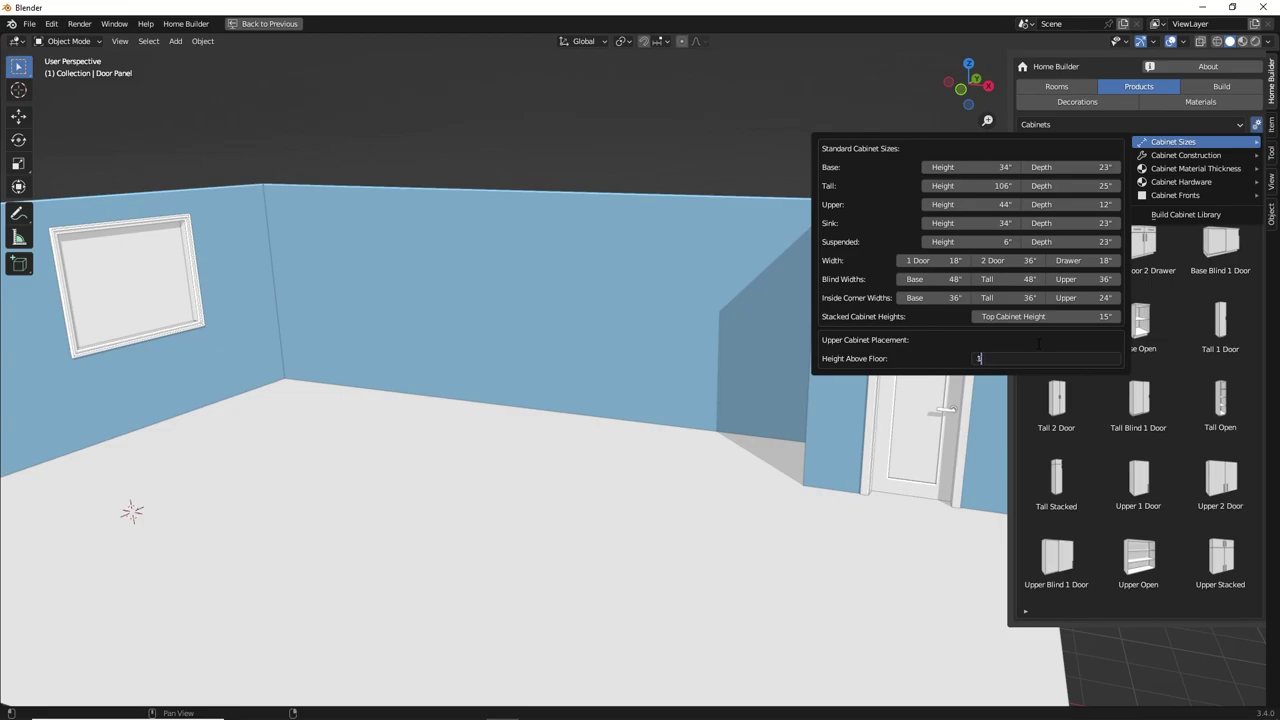
pyautogui.press('Return')
pyautogui.press('Escape')
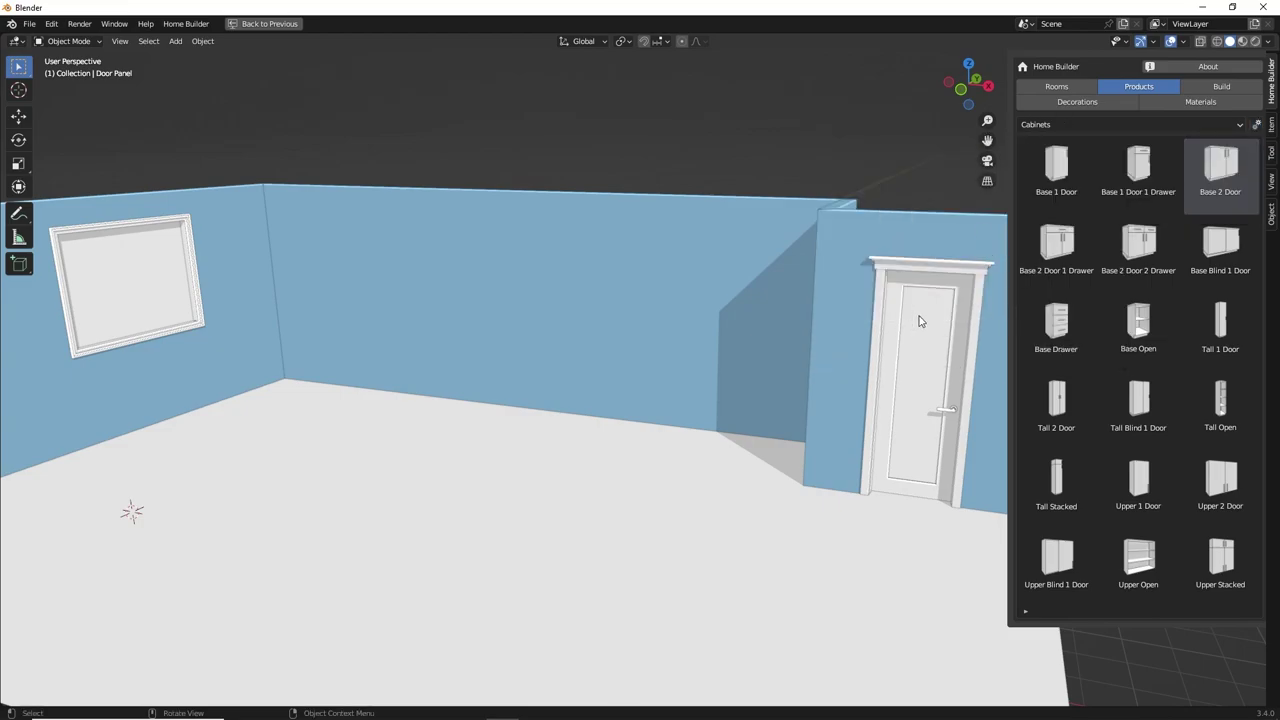
# - Place three Tall Stacked cabinets side by side along the back wall, starting at the corner with the window wall
pyautogui.moveTo(797, 331); pyautogui.dragTo(784, 356, button='middle')
pyautogui.click(1058, 485)
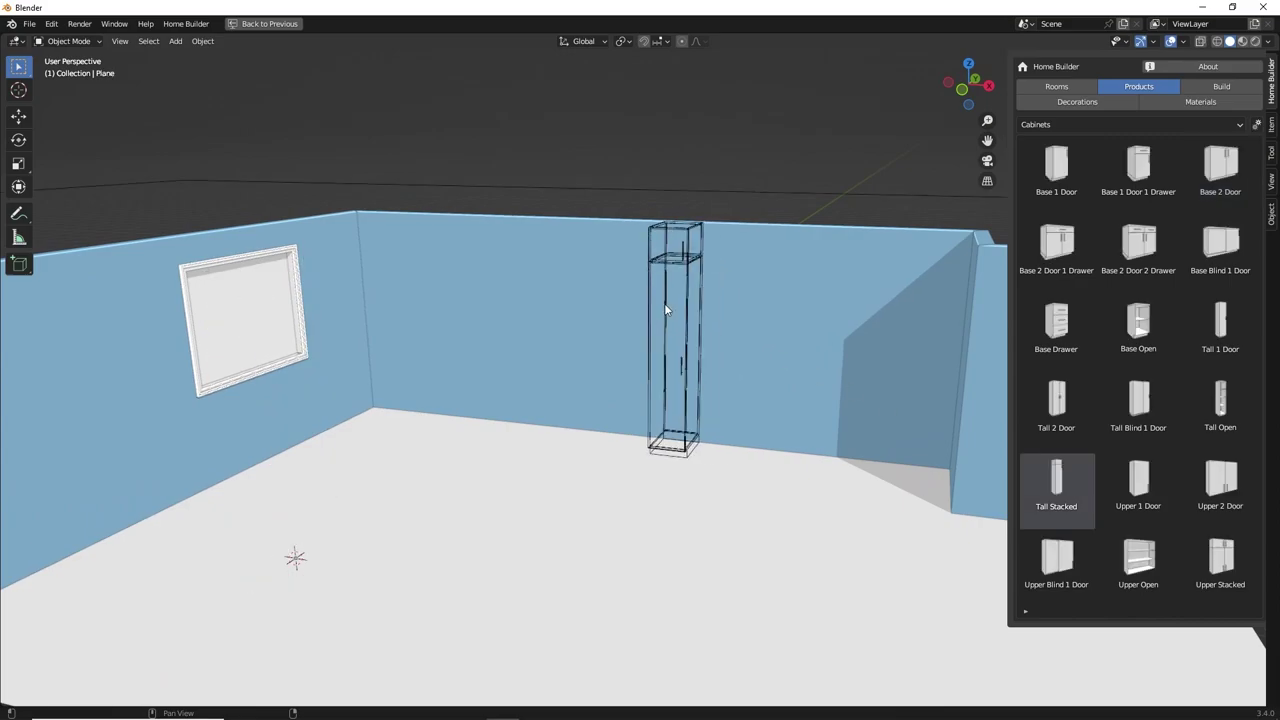
pyautogui.click(379, 304)
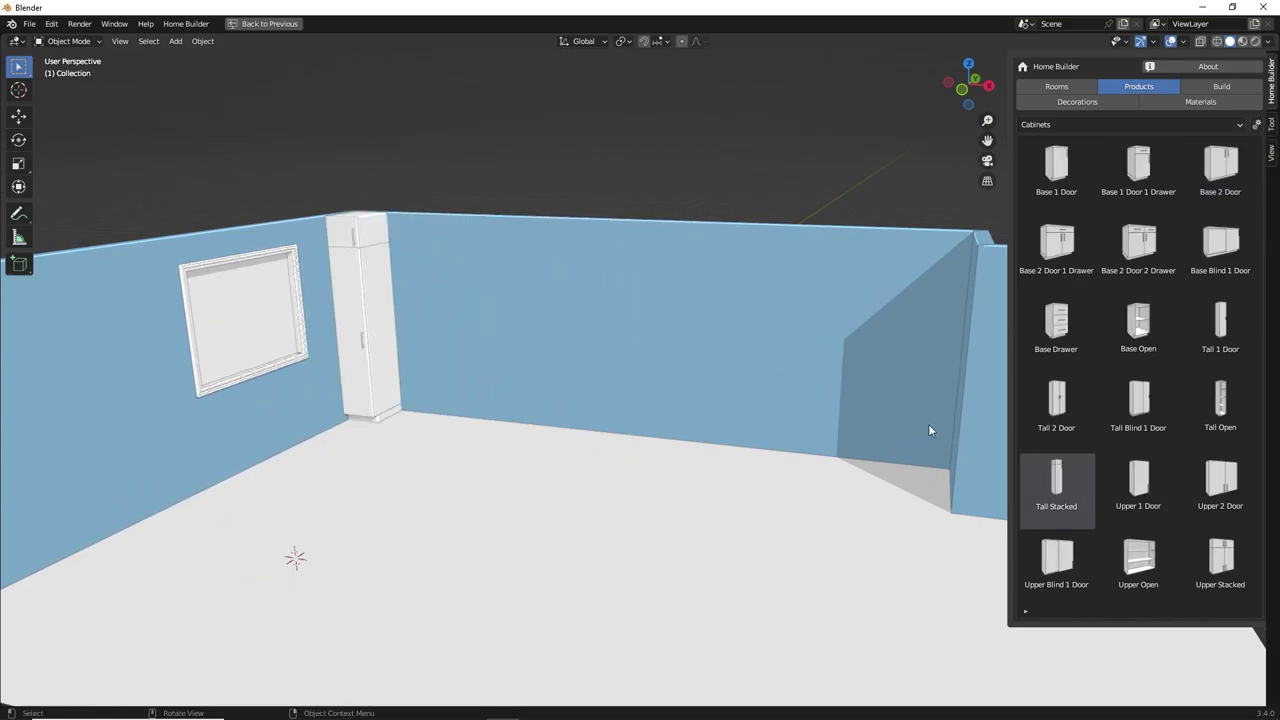
pyautogui.click(1064, 485)
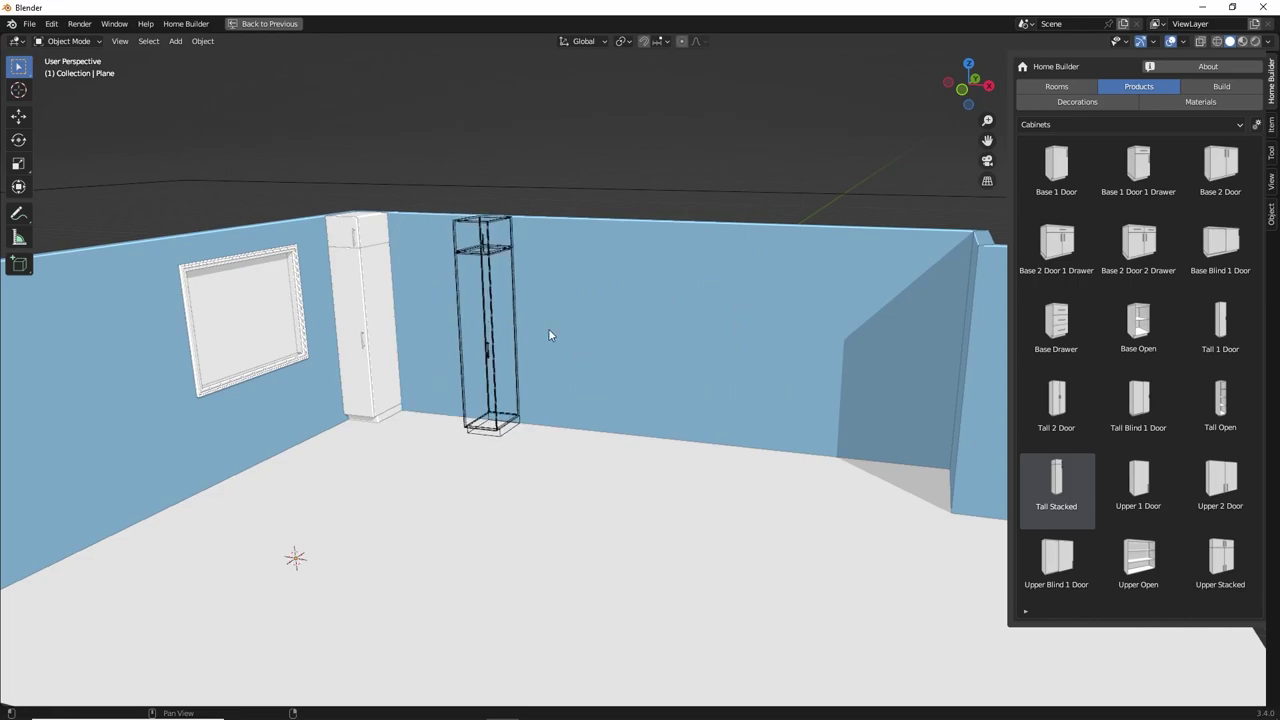
pyautogui.click(398, 313)
pyautogui.click(1050, 485)
pyautogui.click(415, 310)
# - Place another Tall Stacked cabinet at the opposite end of the back wall, against the jog
pyautogui.moveTo(457, 329); pyautogui.dragTo(620, 380, button='middle')
pyautogui.click(1060, 485)
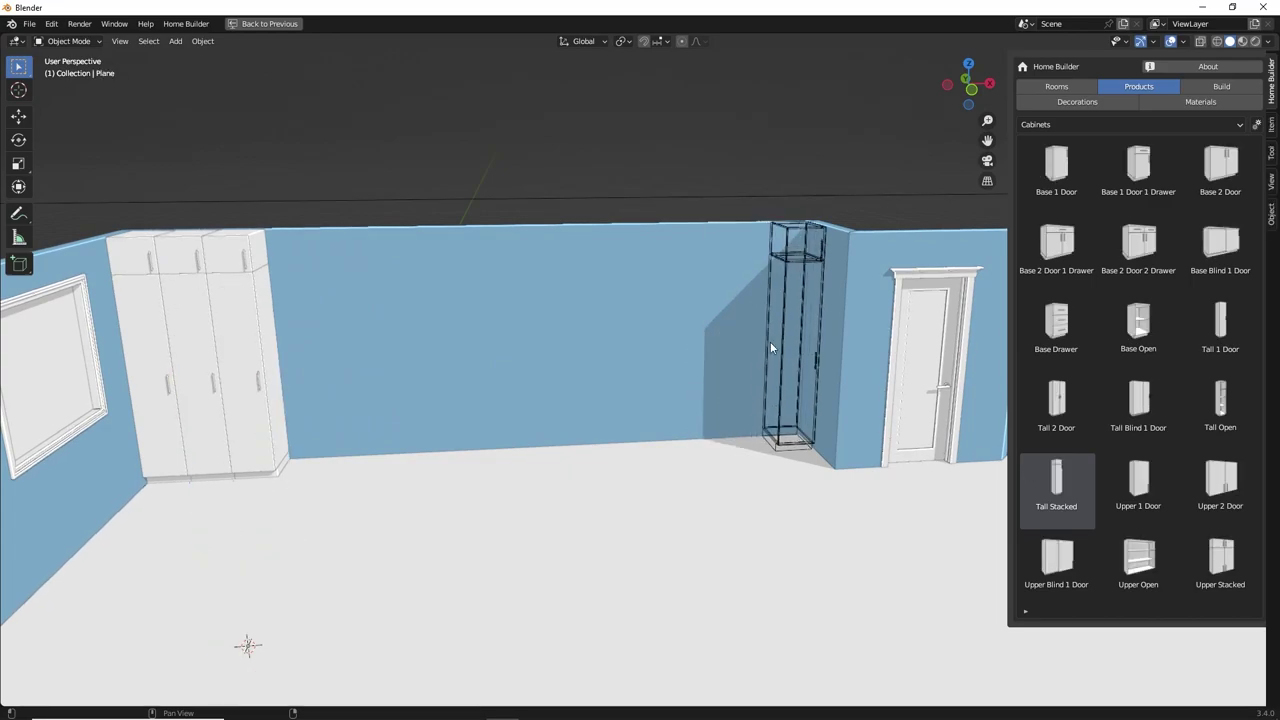
pyautogui.click(785, 348)
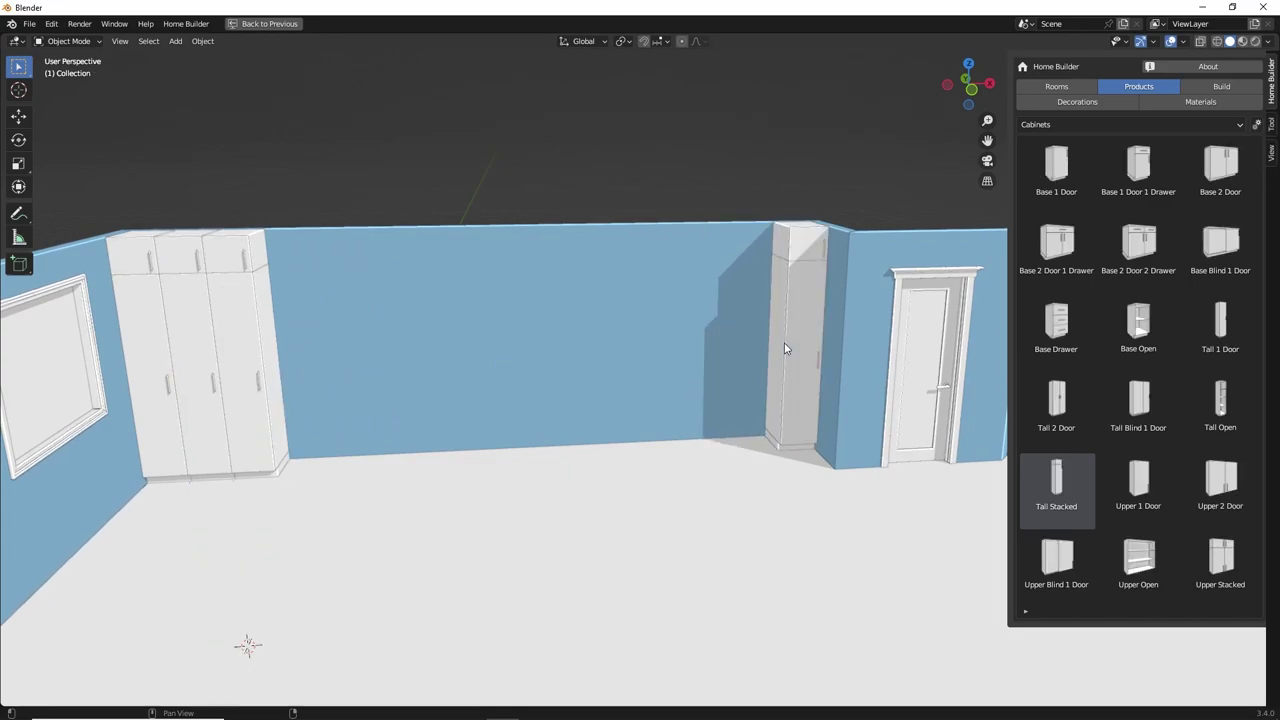
# - Place a Refrigerator from the Appliances category on the back wall, against the tall cabinet beside the jog
pyautogui.click(1102, 125)
pyautogui.click(1094, 154)
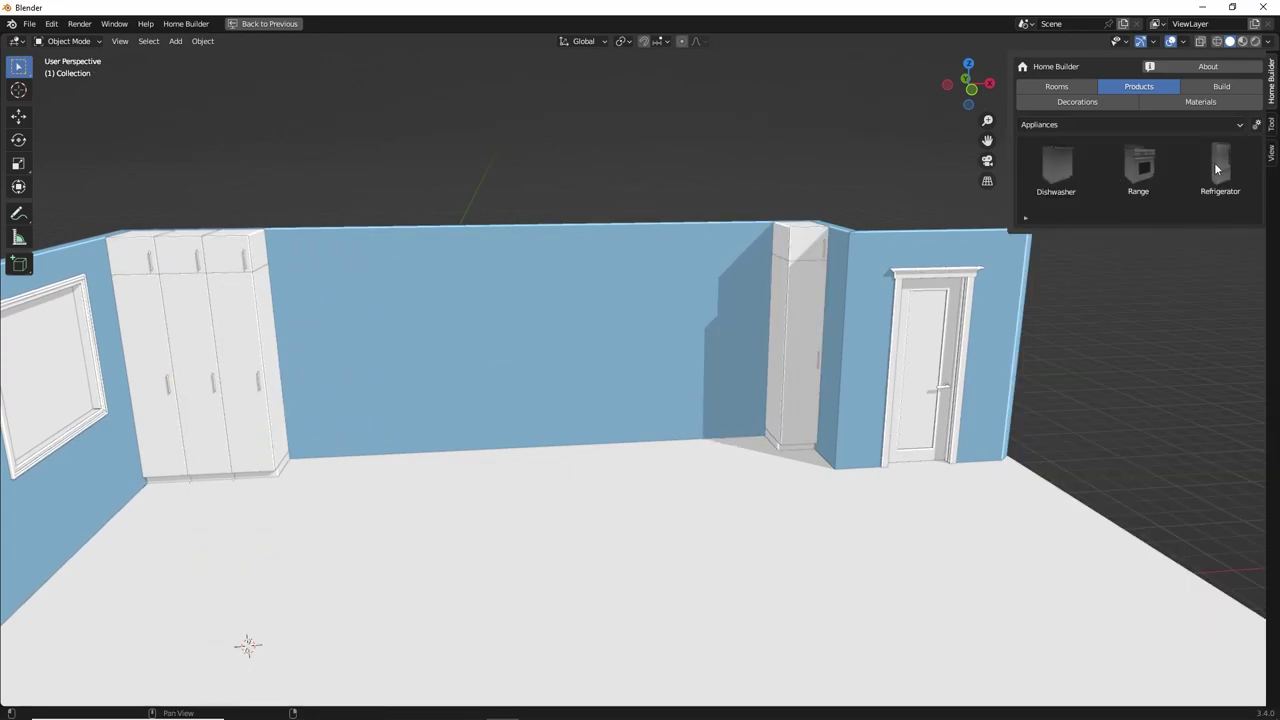
pyautogui.click(745, 330)
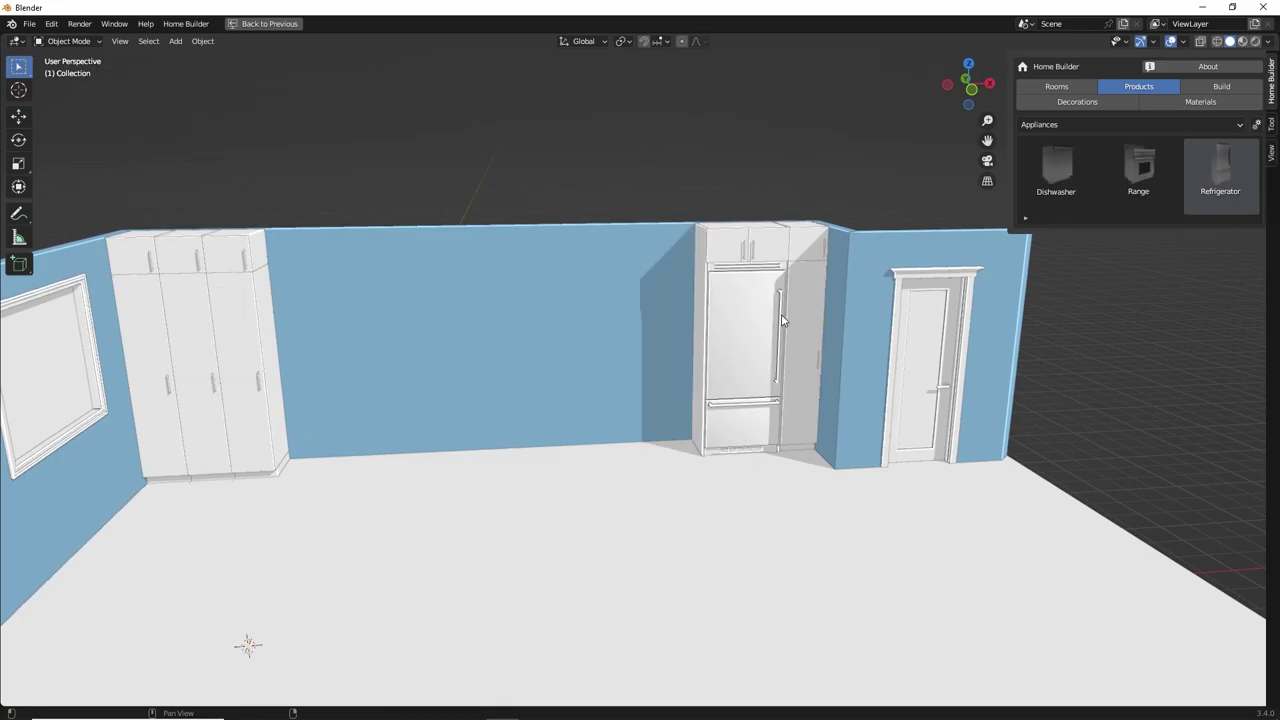
# - Place a Tall Stacked cabinet from the Cabinets category on the open side of the refrigerator
pyautogui.click(1078, 125)
pyautogui.click(1080, 141)
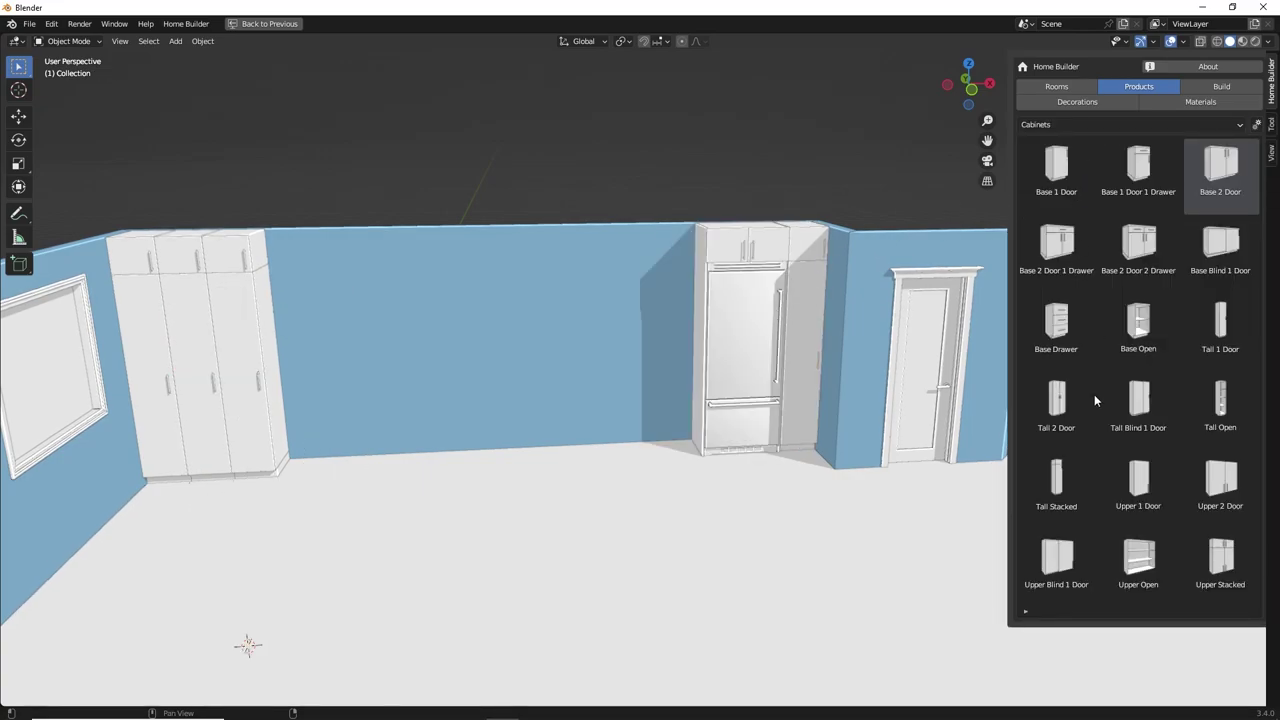
pyautogui.click(1056, 480)
pyautogui.click(652, 360)
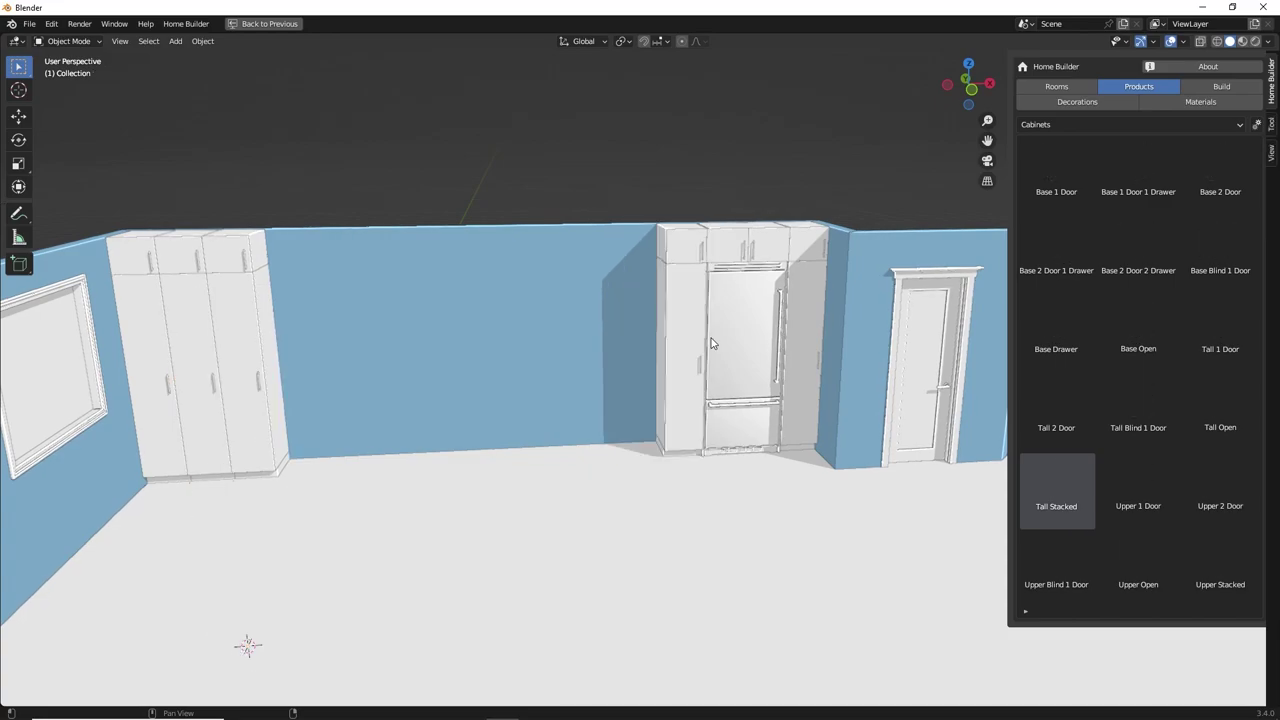
# - Set the door swing to Right for both doors of the tall cabinet between the refrigerator and the jog
pyautogui.moveTo(652, 360); pyautogui.dragTo(760, 330, button='middle')
pyautogui.scroll(3, 773, 320)
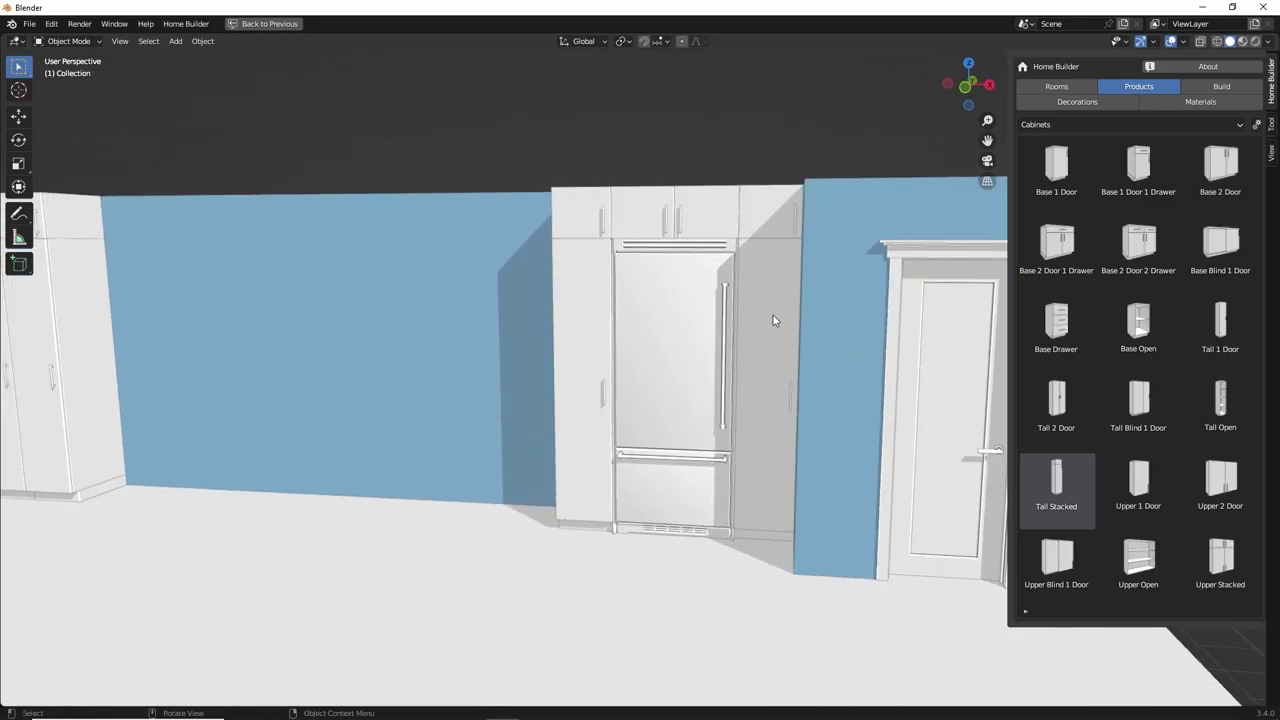
pyautogui.click(768, 318)
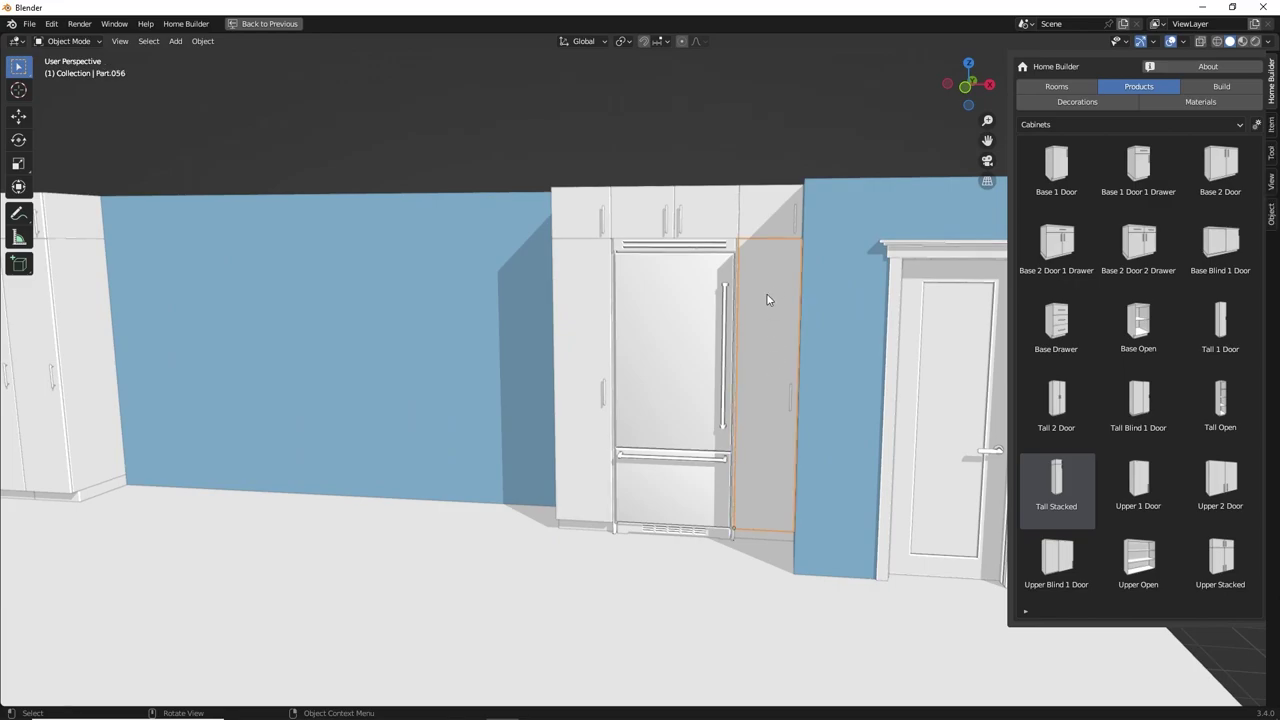
pyautogui.rightClick(751, 329)
pyautogui.click(750, 326)
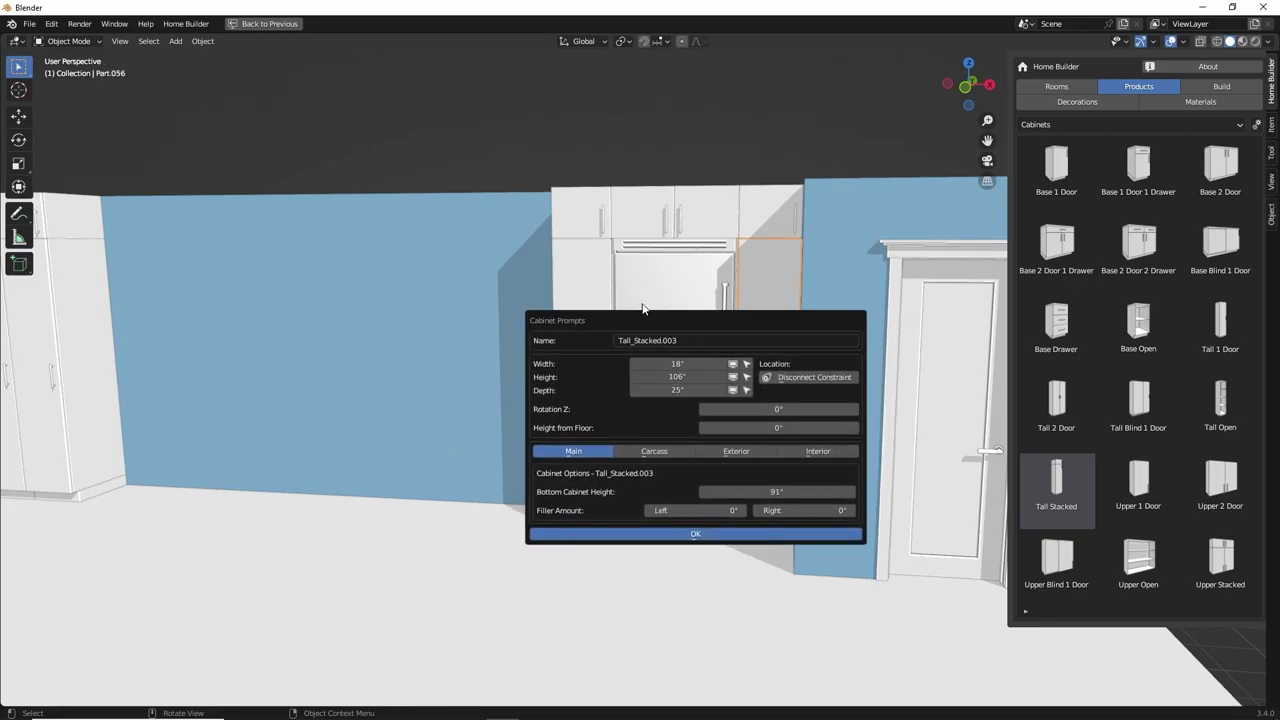
pyautogui.moveTo(645, 320); pyautogui.dragTo(420, 222)
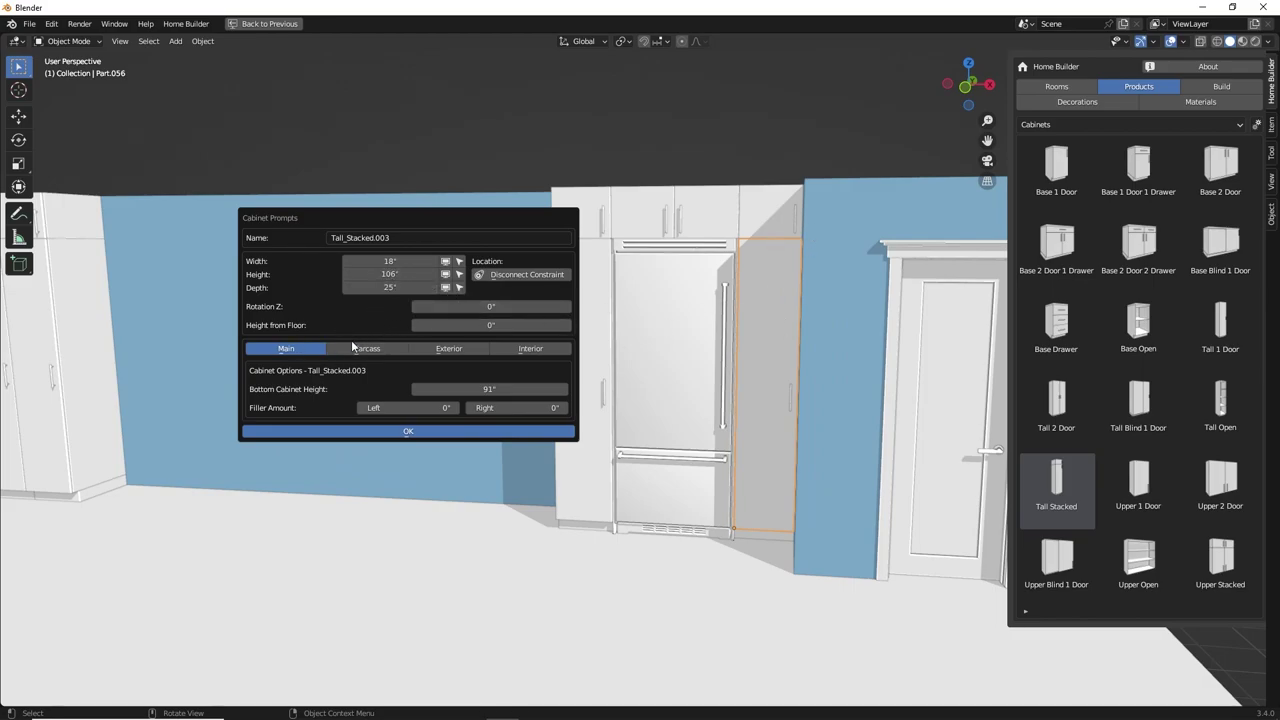
pyautogui.click(447, 347)
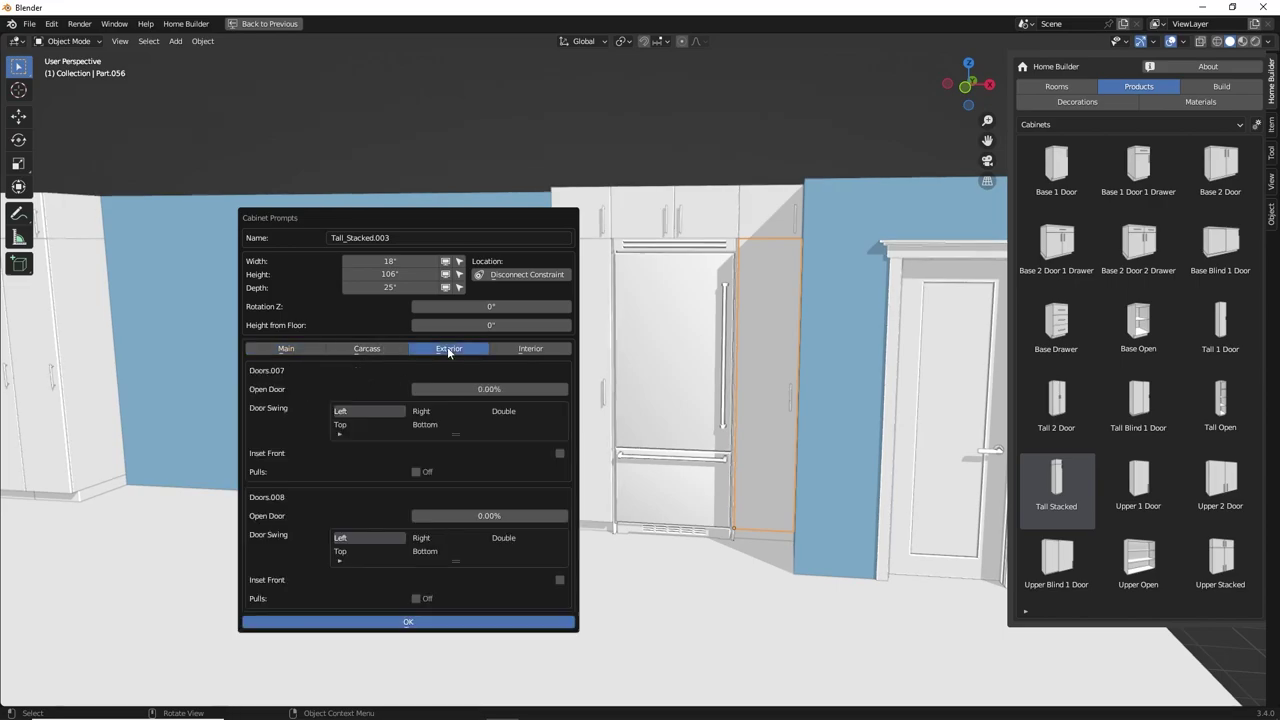
pyautogui.click(422, 412)
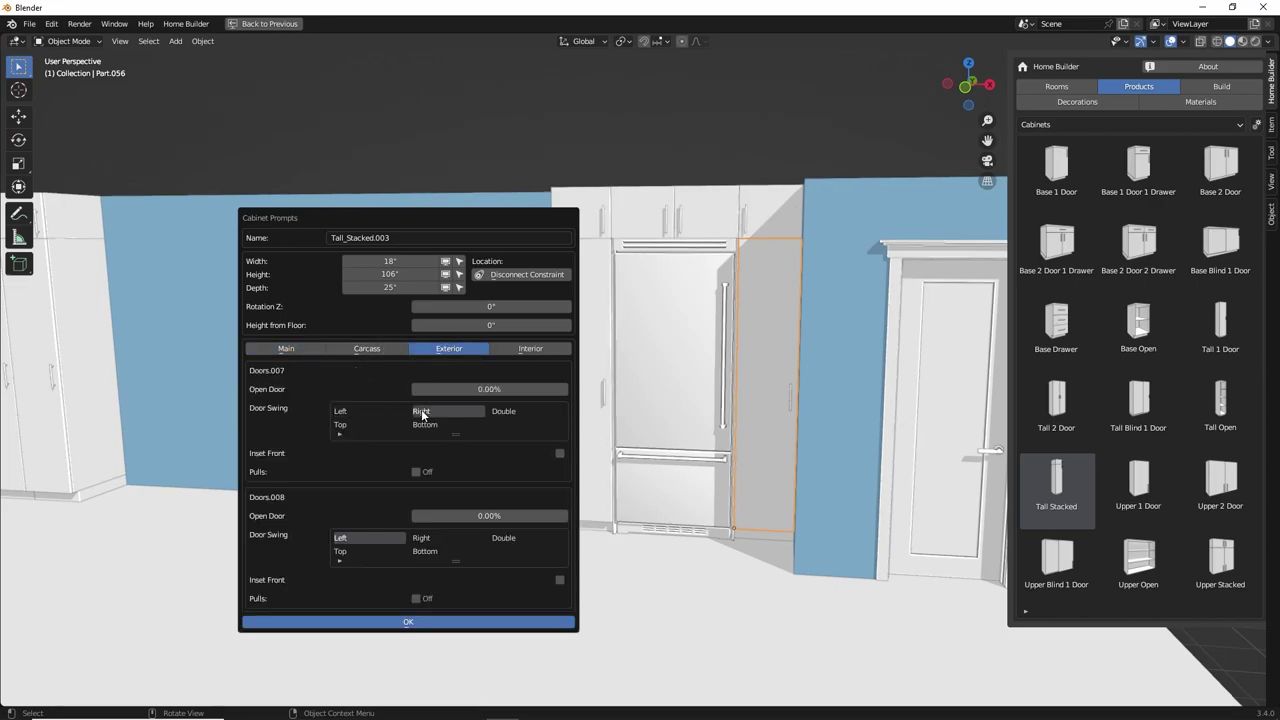
pyautogui.click(426, 539)
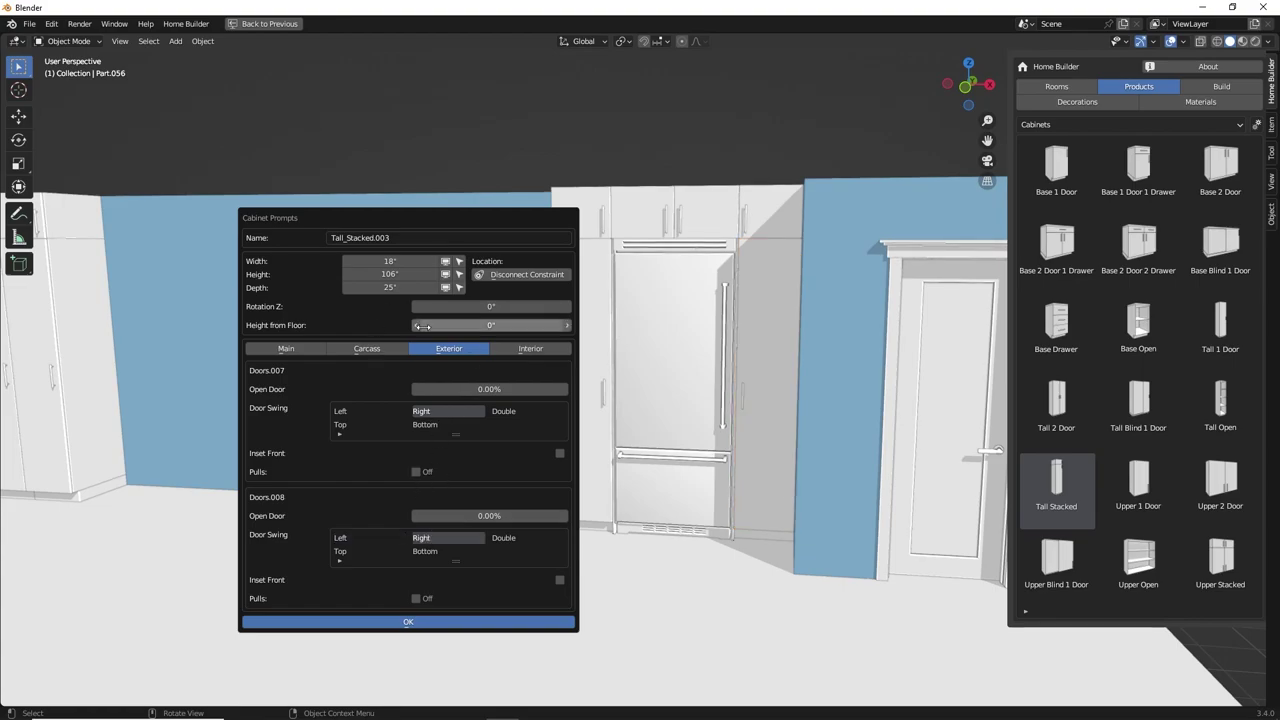
# - Place a Range from the Appliances category on the open back wall between the tall cabinets
pyautogui.moveTo(455, 139); pyautogui.dragTo(562, 352, button='middle')
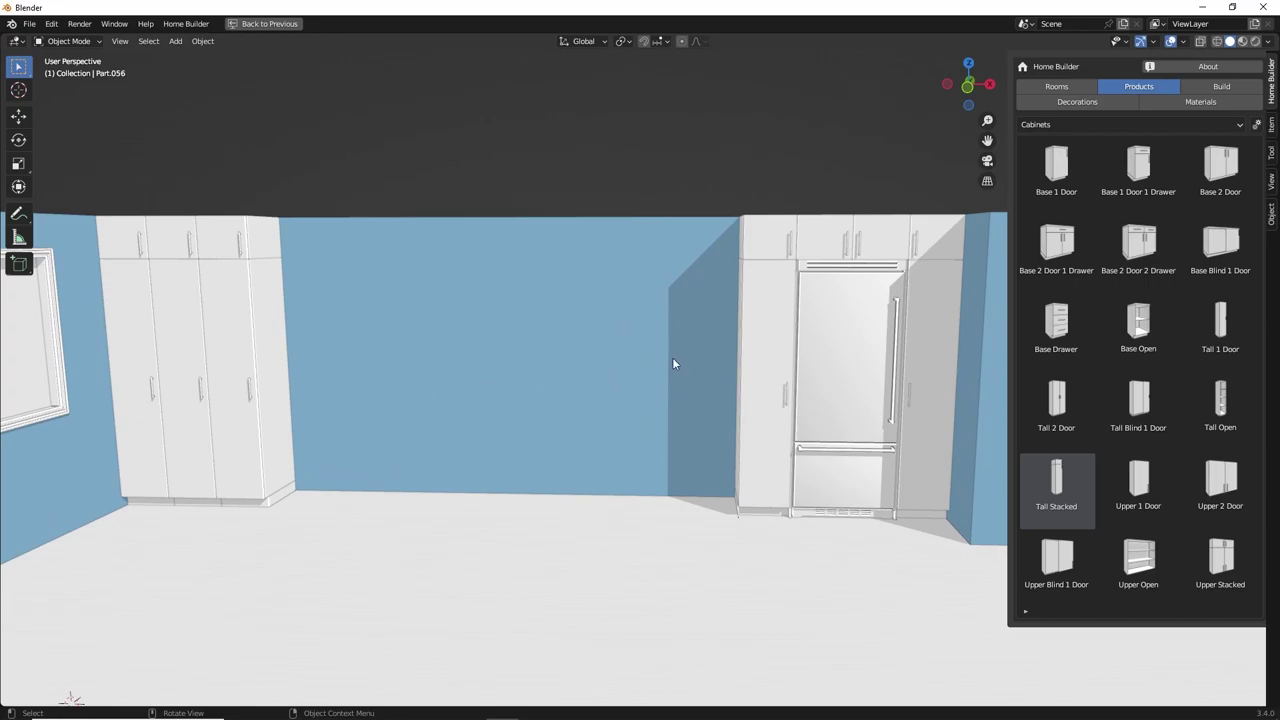
pyautogui.click(1060, 124)
pyautogui.click(1069, 156)
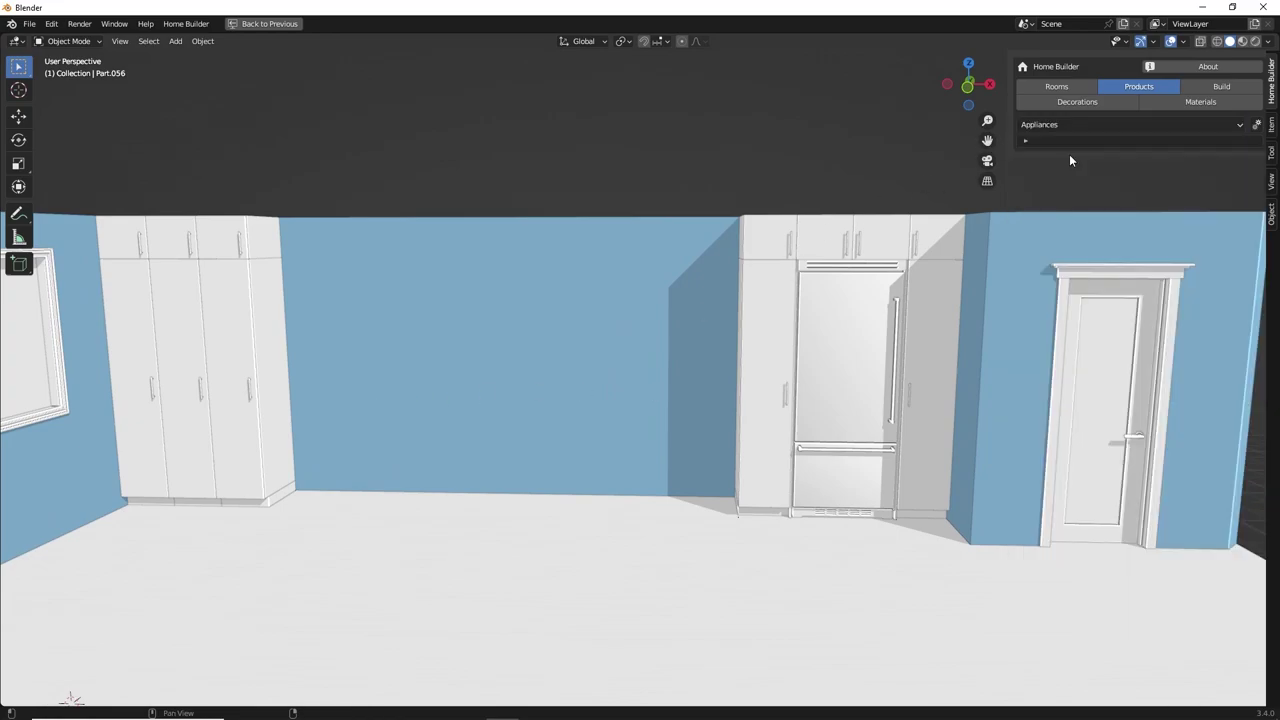
pyautogui.moveTo(1133, 170); pyautogui.dragTo(418, 372)
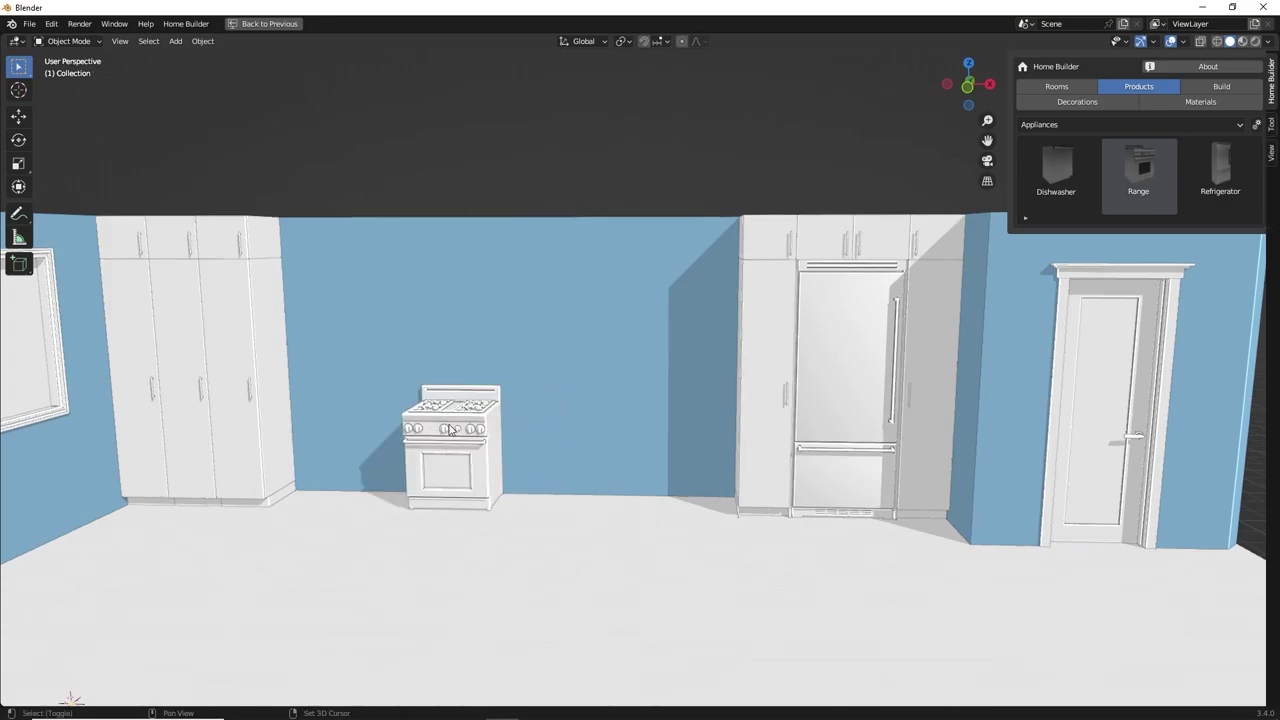
# - Compare the Left, Right and Fill wall positions for the range and settle on Center
pyautogui.keyDown('shift'); pyautogui.moveTo(447, 400); pyautogui.dragTo(482, 403, button='middle'); pyautogui.keyUp('shift')
pyautogui.click(462, 414)
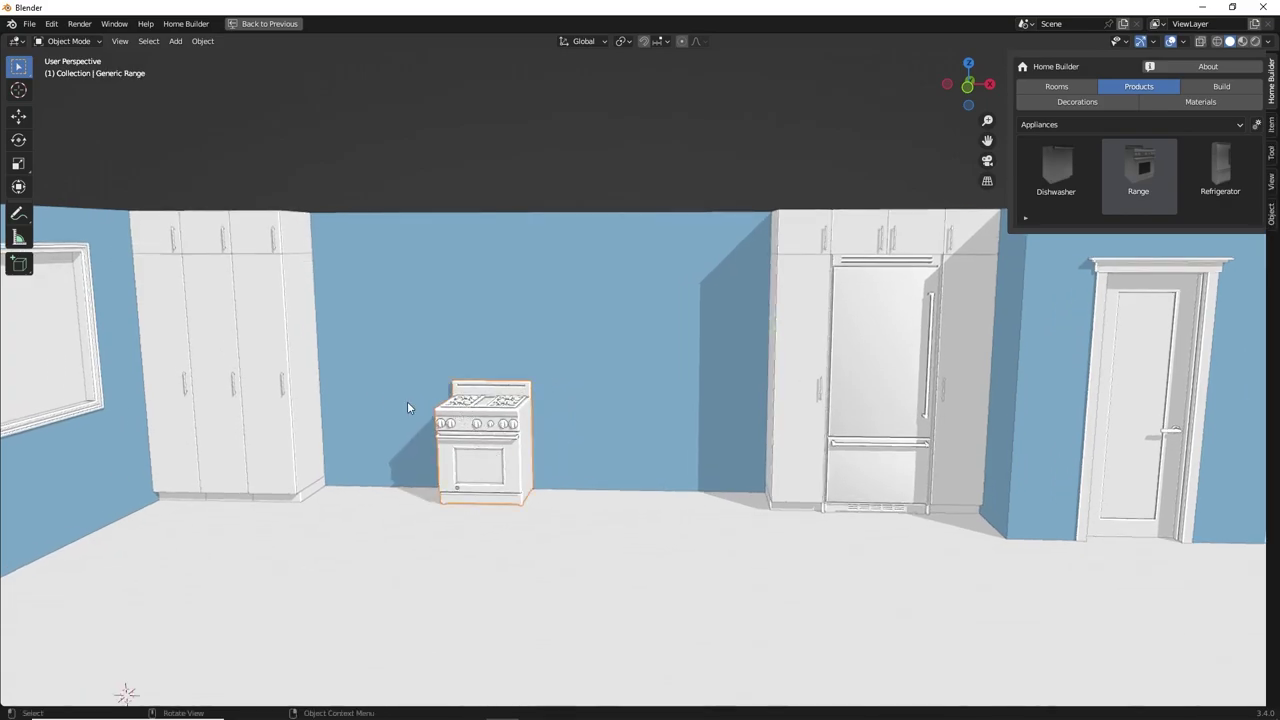
pyautogui.rightClick(284, 371)
pyautogui.moveTo(292, 388)
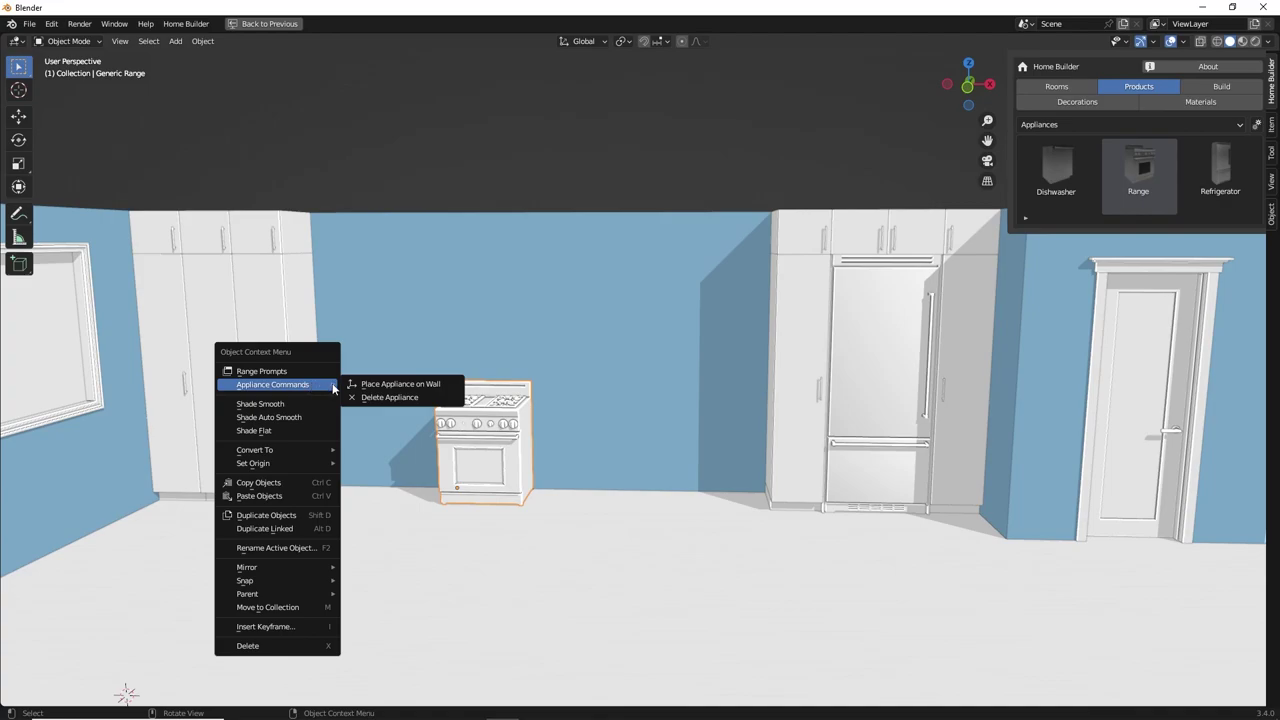
pyautogui.click(399, 384)
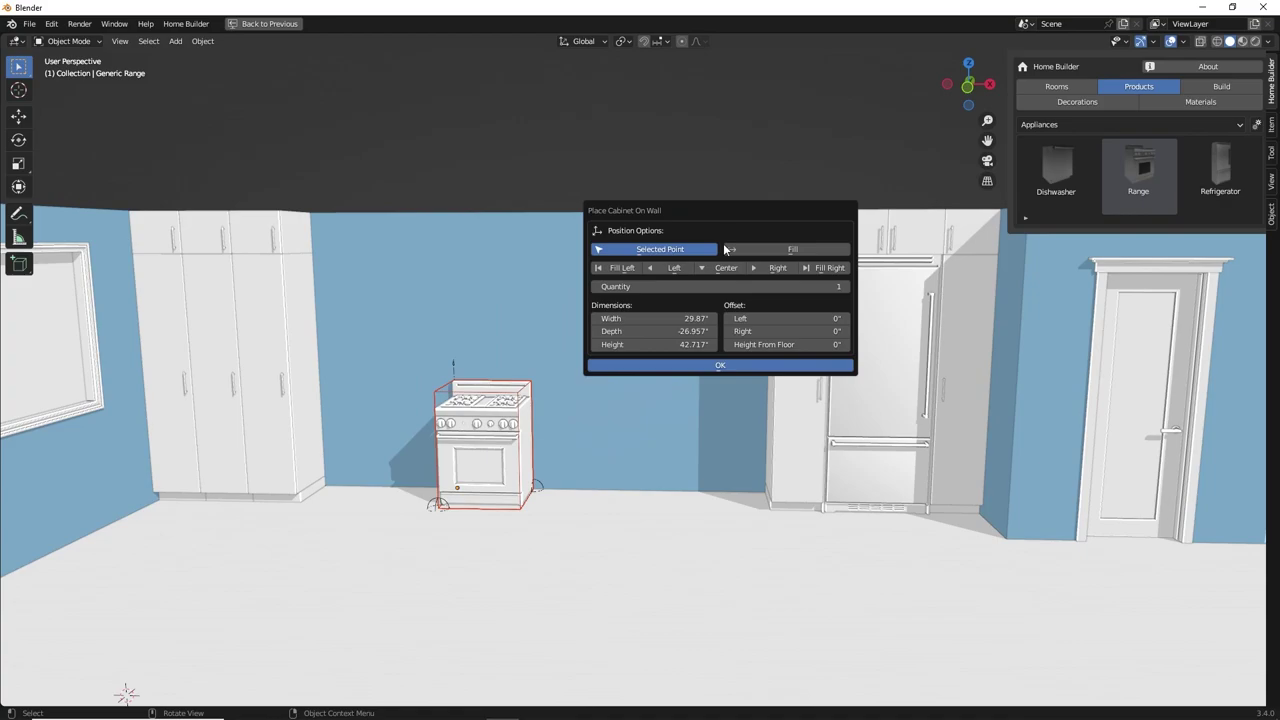
pyautogui.click(671, 270)
pyautogui.click(777, 269)
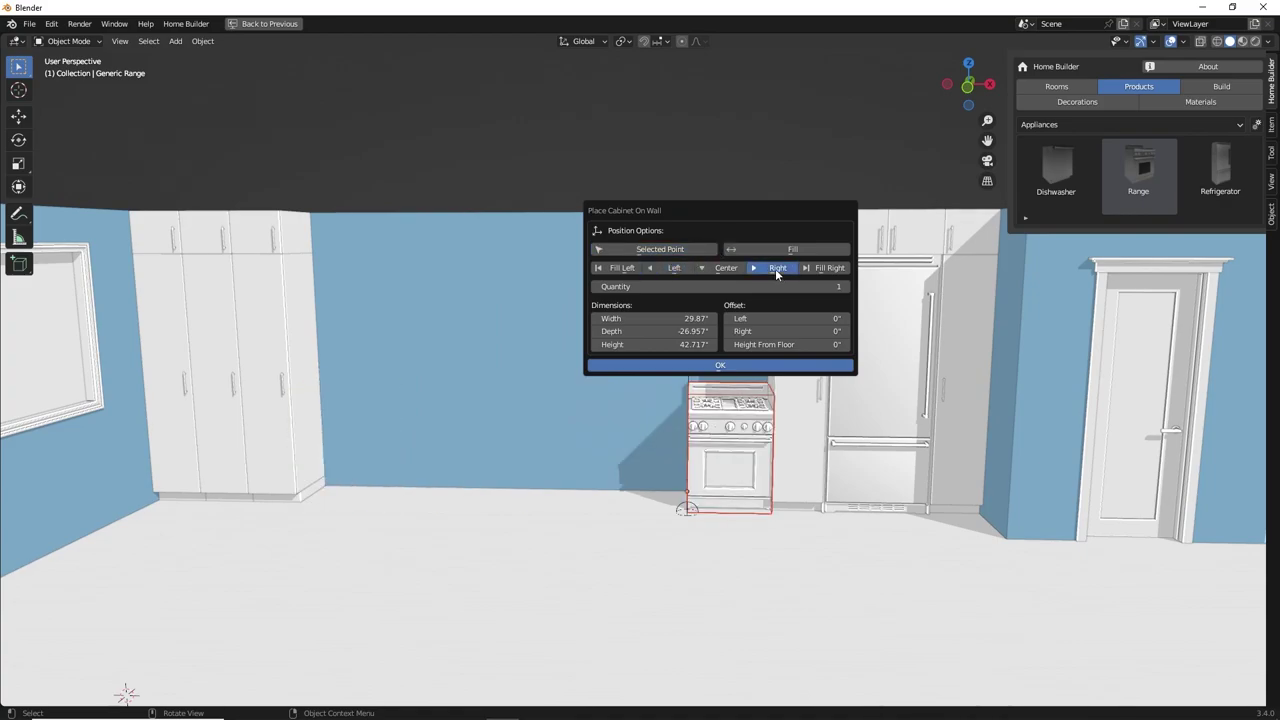
pyautogui.click(748, 250)
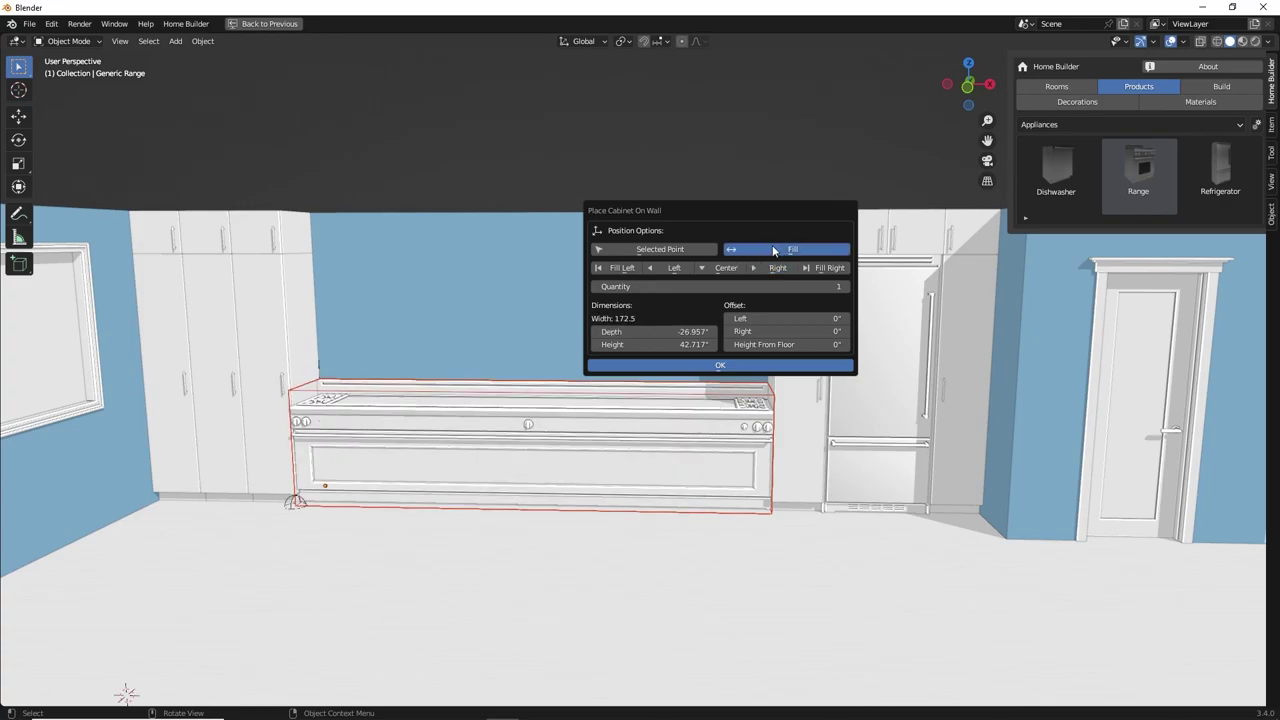
pyautogui.click(726, 270)
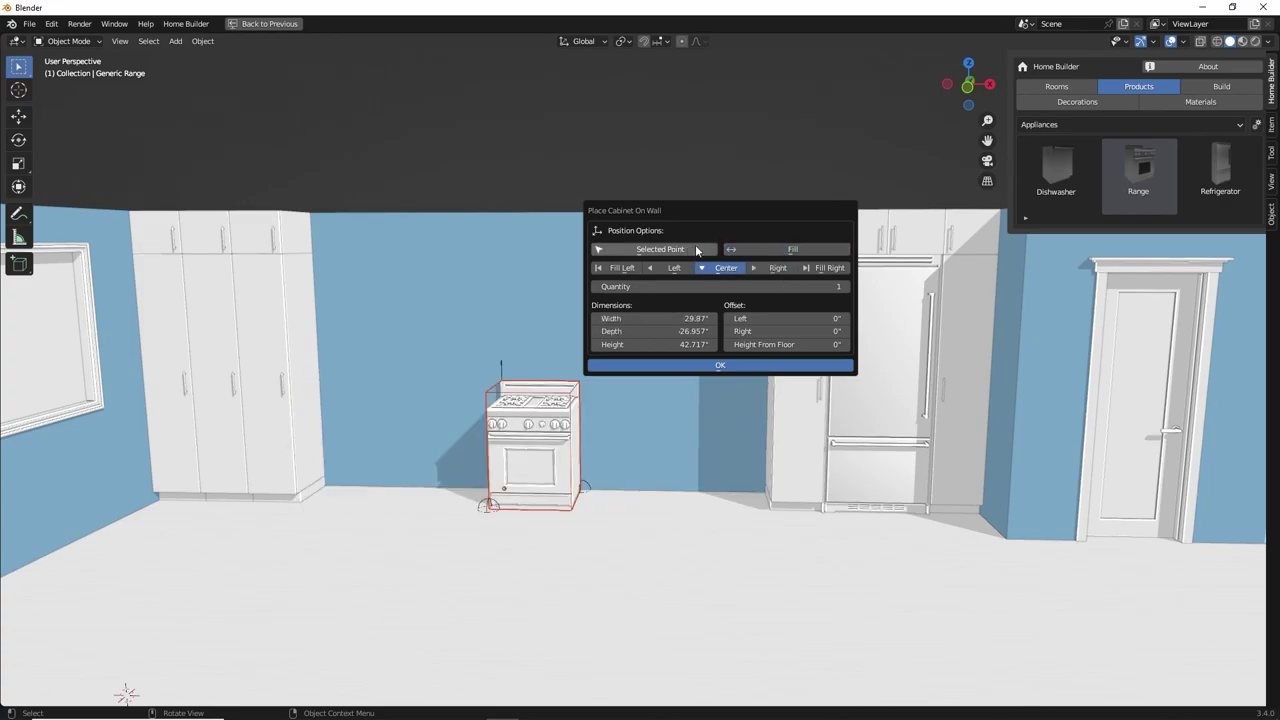
# - Set the range's width to 46" and confirm its placement on the wall
pyautogui.click(656, 318)
pyautogui.write('46')
pyautogui.press('Return')
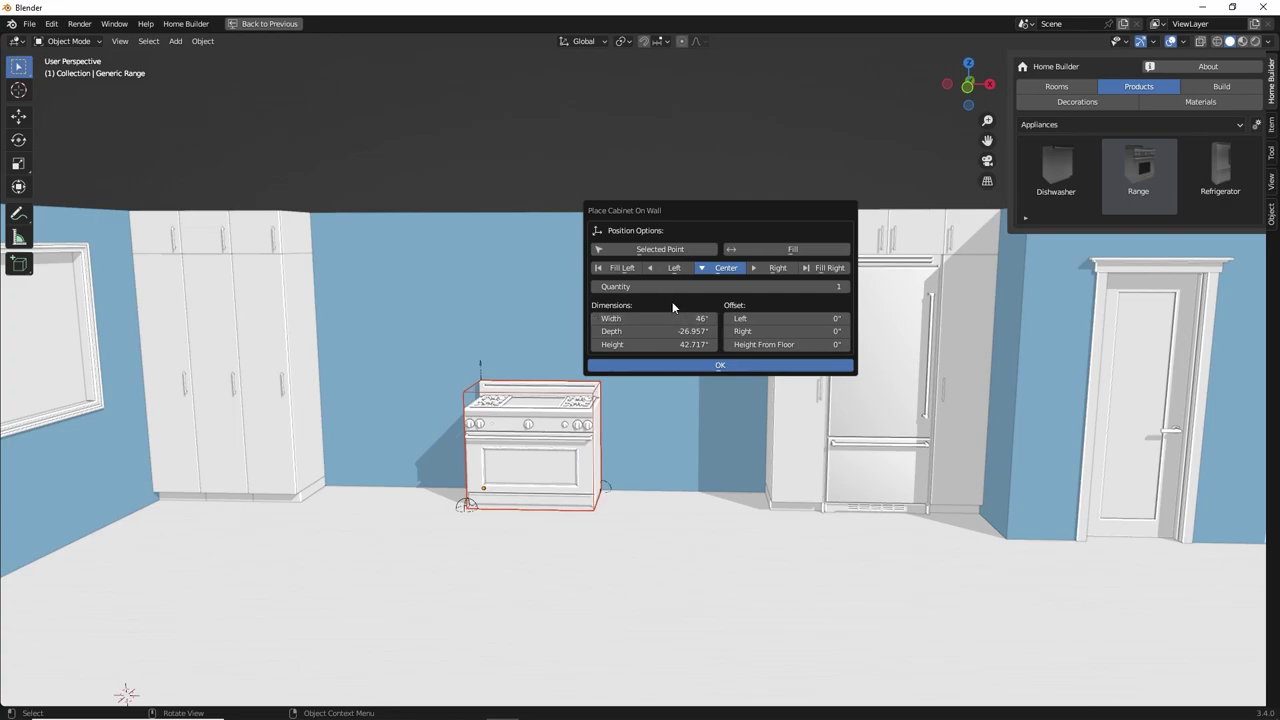
pyautogui.click(726, 367)
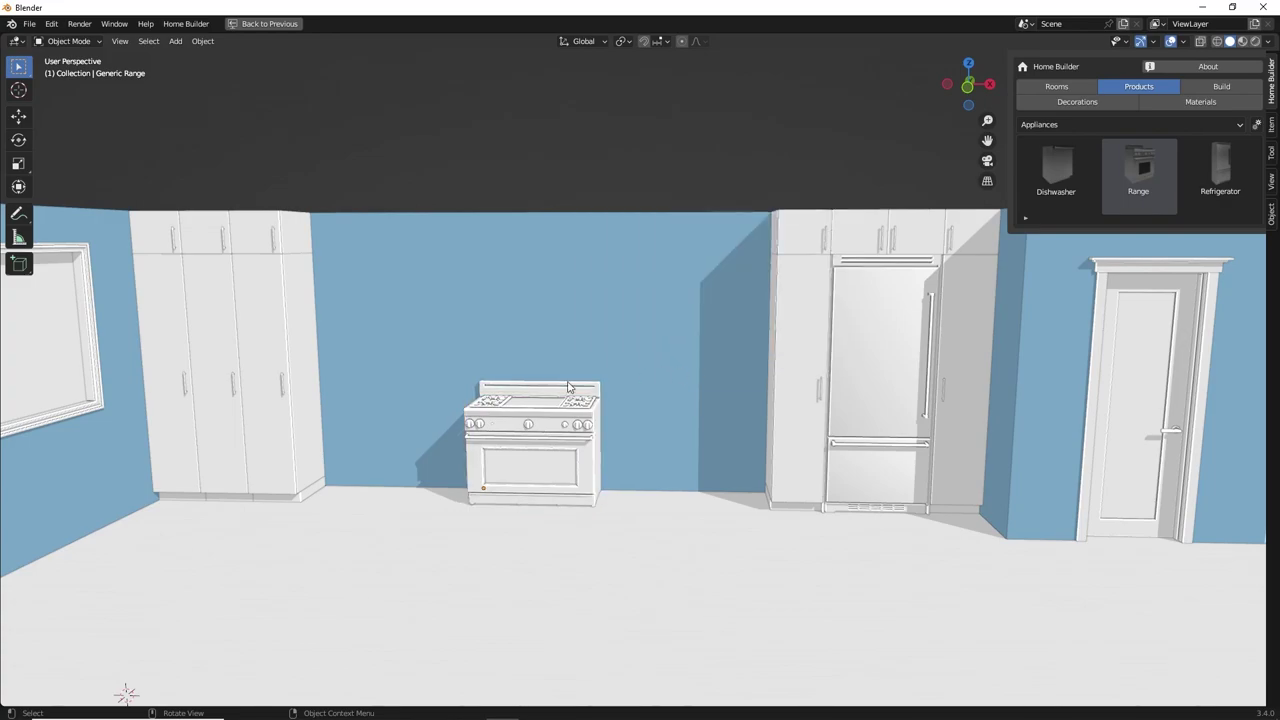
# - Place a Base 1 Door cabinet on the back wall between the three tall cabinets and the range
pyautogui.moveTo(500, 427); pyautogui.dragTo(530, 422, button='middle')
pyautogui.click(1122, 125)
pyautogui.click(1112, 142)
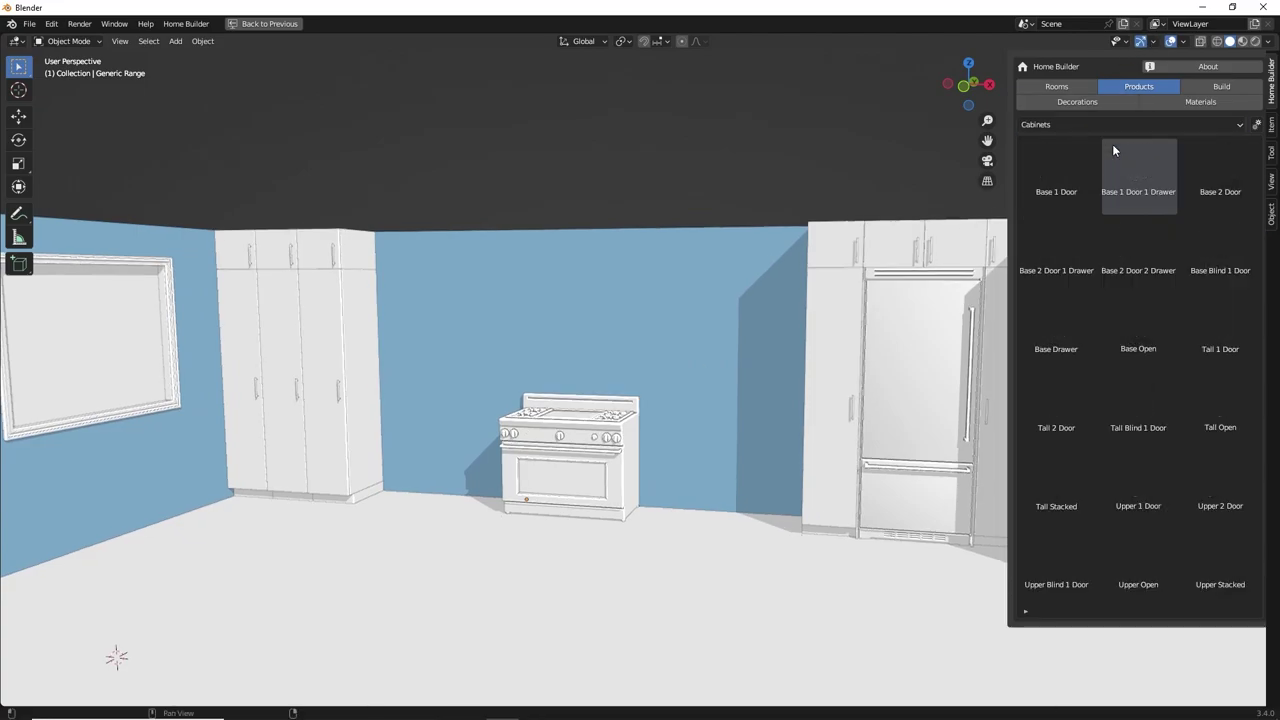
pyautogui.moveTo(1056, 175); pyautogui.dragTo(421, 425)
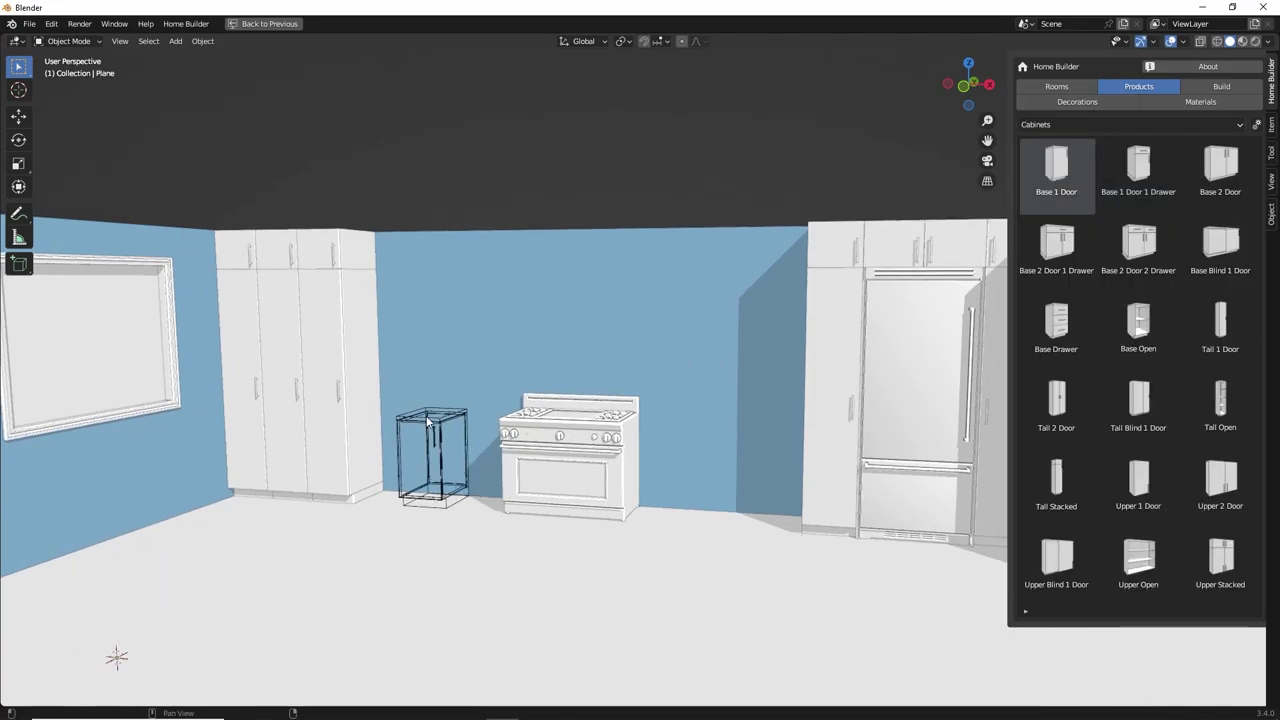
pyautogui.click(421, 425)
# - Fill the gap between the three tall cabinets and the range with a quantity of 3 Base 1 Door cabinets
pyautogui.rightClick(615, 365)
pyautogui.moveTo(610, 376)
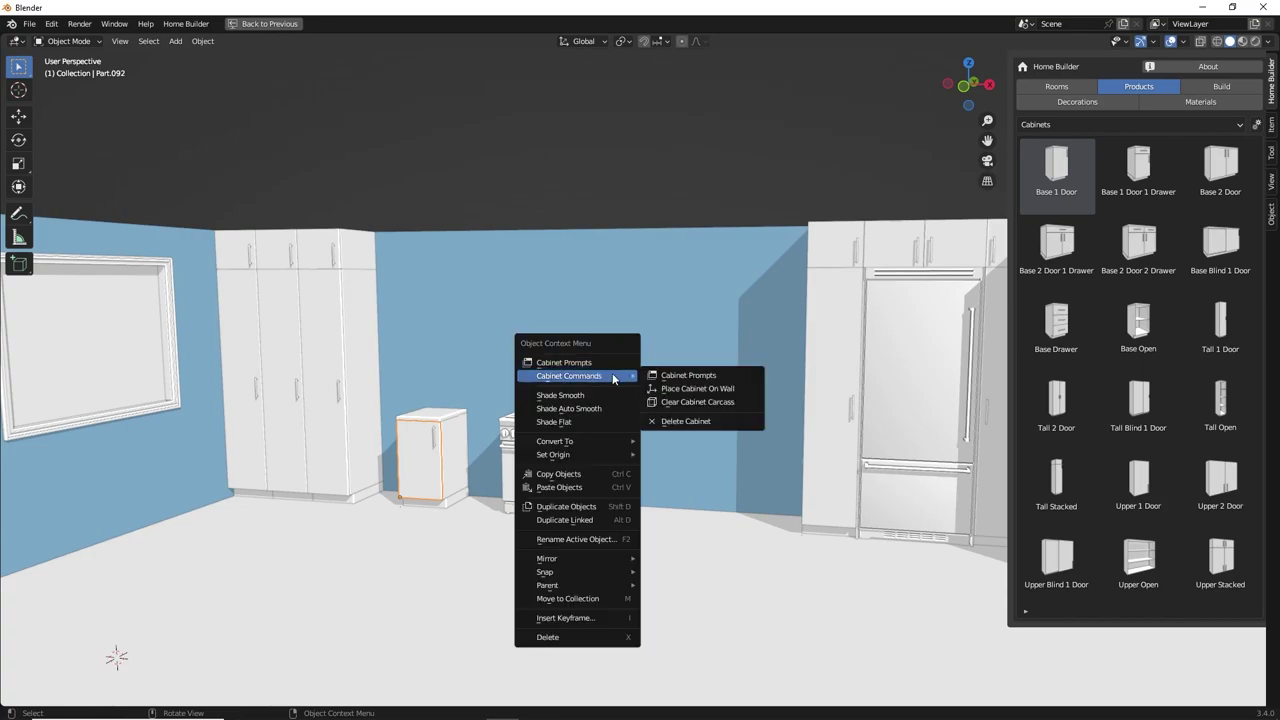
pyautogui.click(692, 390)
pyautogui.moveTo(692, 389); pyautogui.dragTo(744, 281)
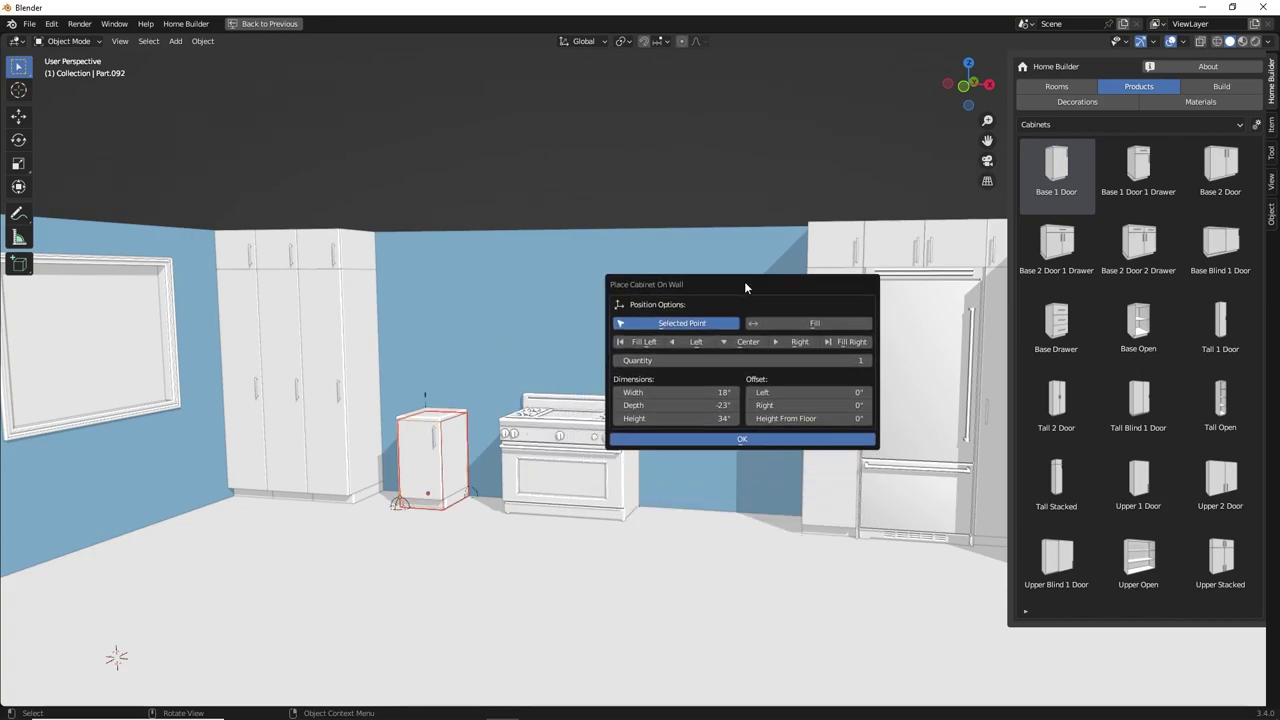
pyautogui.click(810, 323)
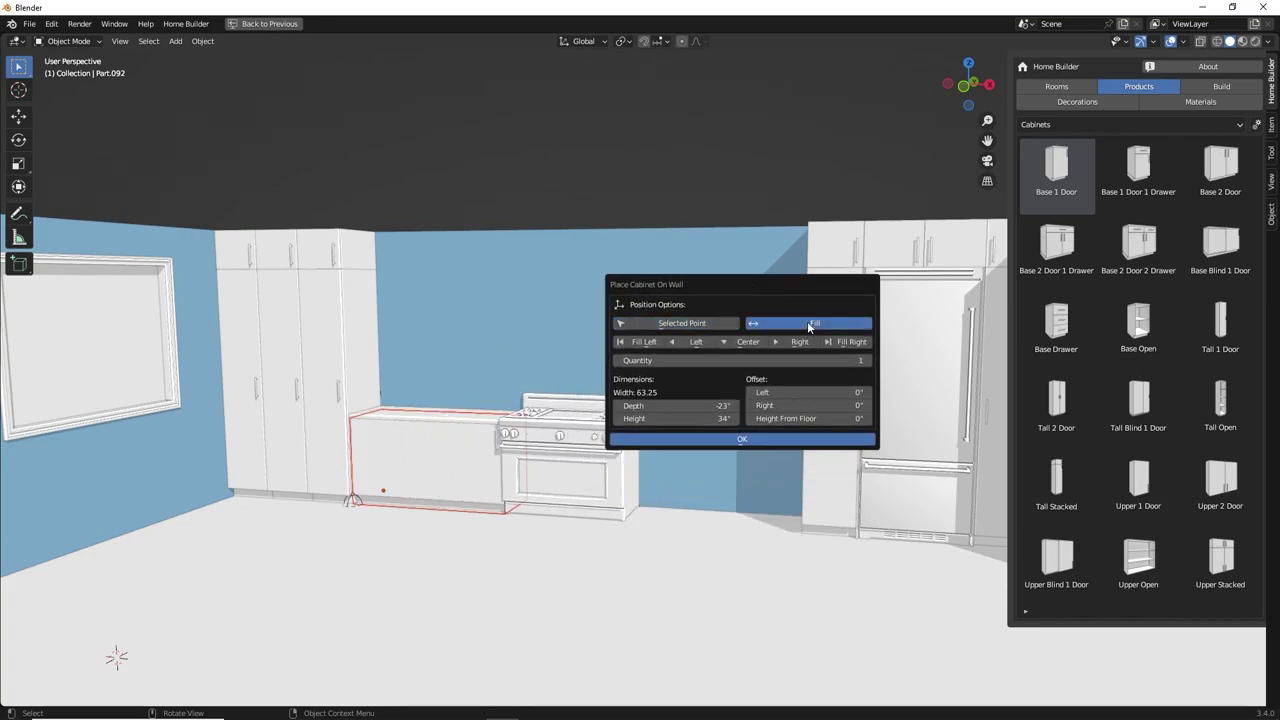
pyautogui.click(867, 360)
pyautogui.click(867, 360)
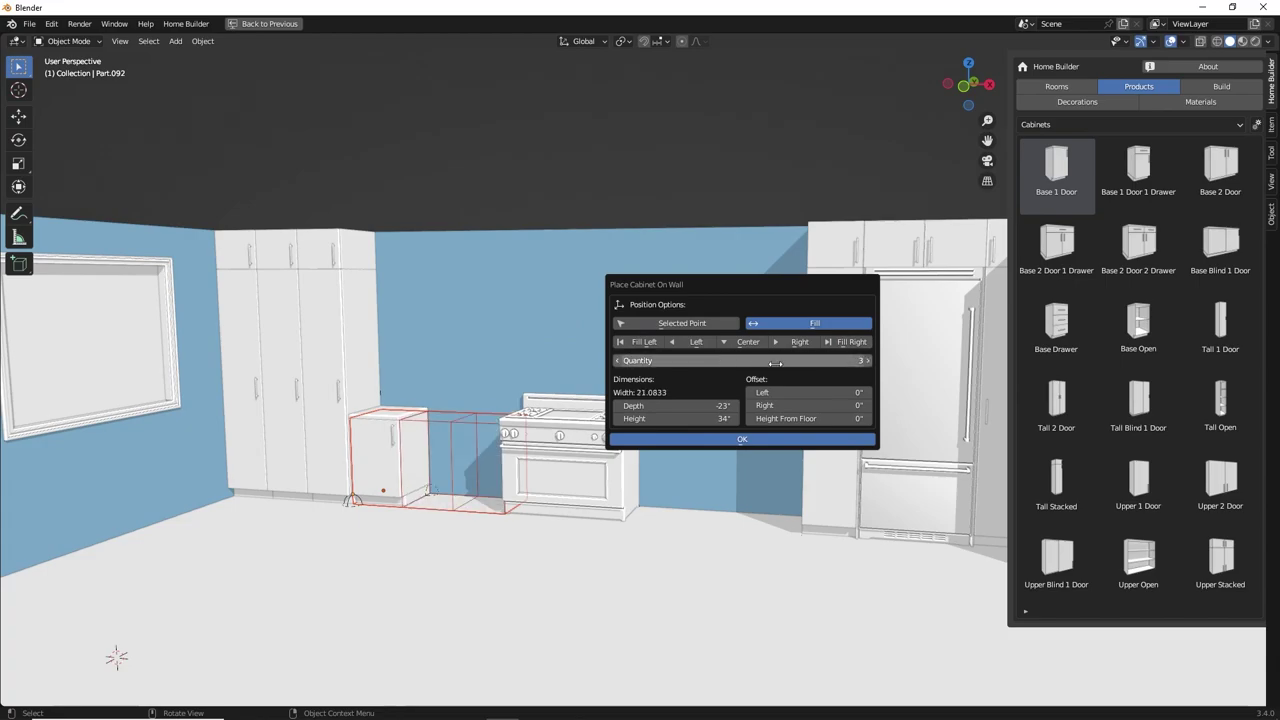
pyautogui.click(747, 437)
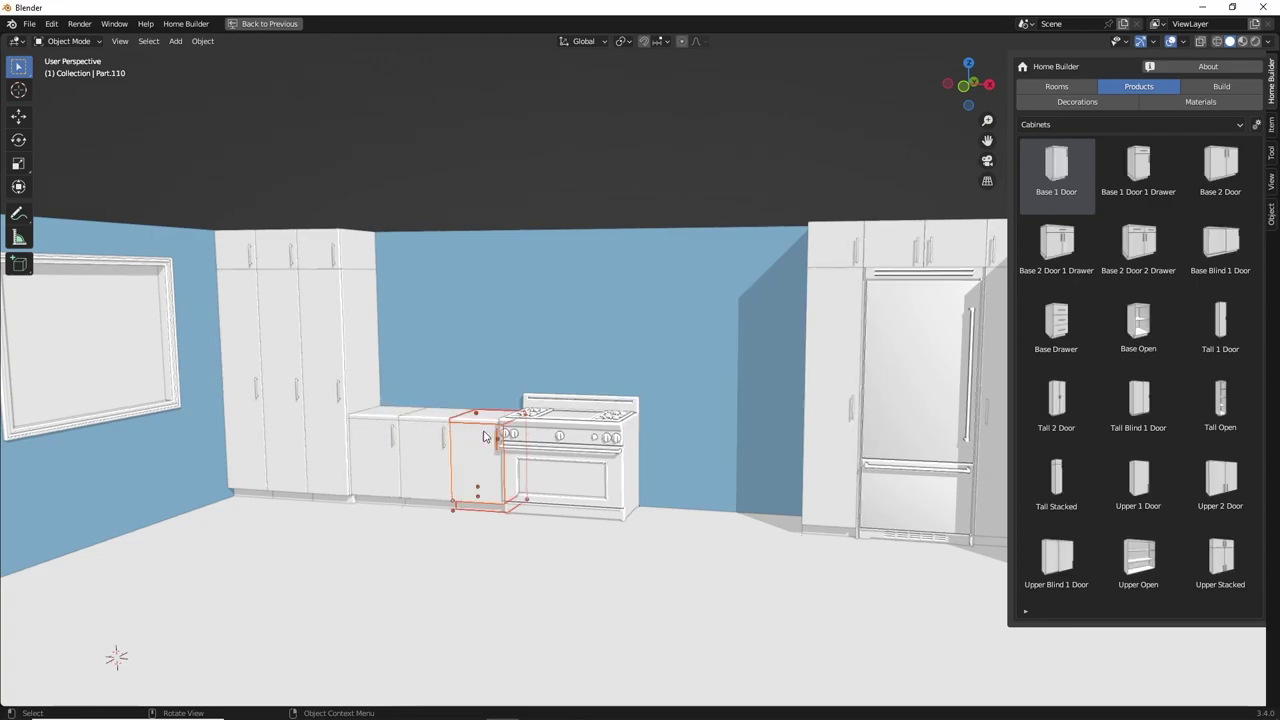
# - Place a Base 1 Door cabinet between the range and the refrigerator group, and fill that gap with a quantity of 3
pyautogui.click(1056, 178)
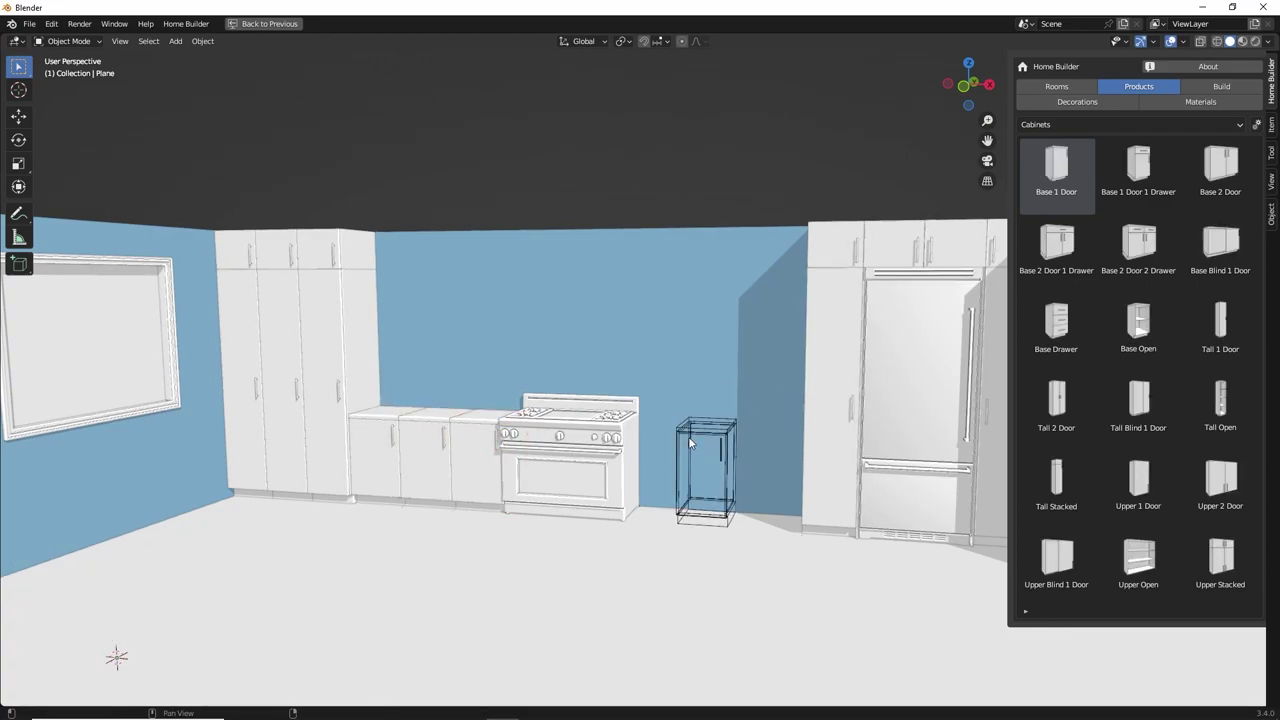
pyautogui.click(688, 436)
pyautogui.rightClick(507, 381)
pyautogui.moveTo(544, 385)
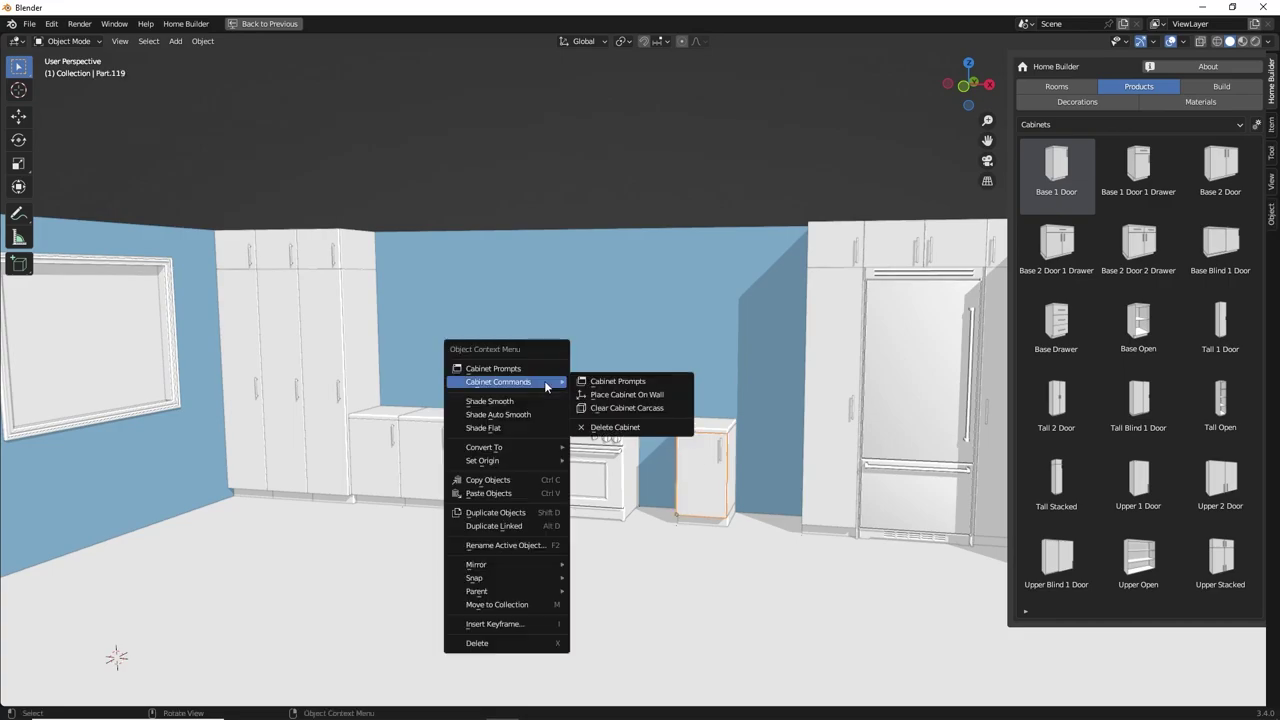
pyautogui.click(627, 394)
pyautogui.click(671, 438)
pyautogui.click(729, 478)
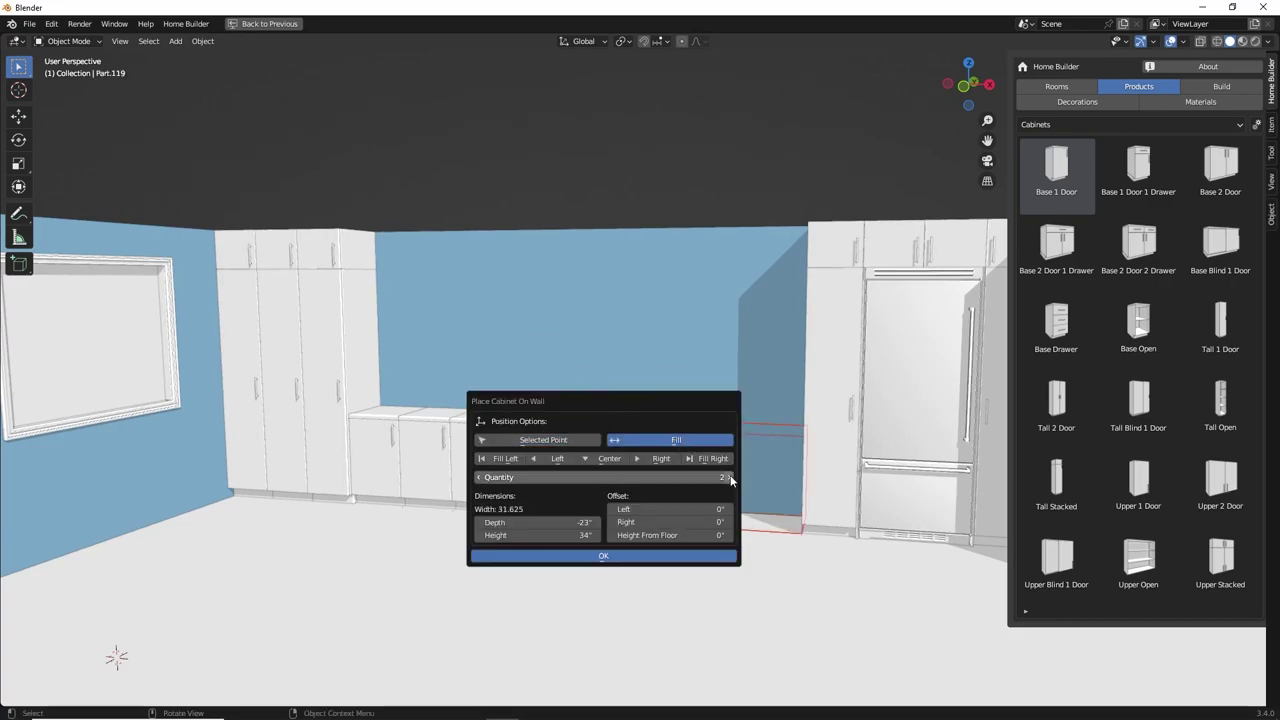
pyautogui.click(729, 478)
pyautogui.press('Return')
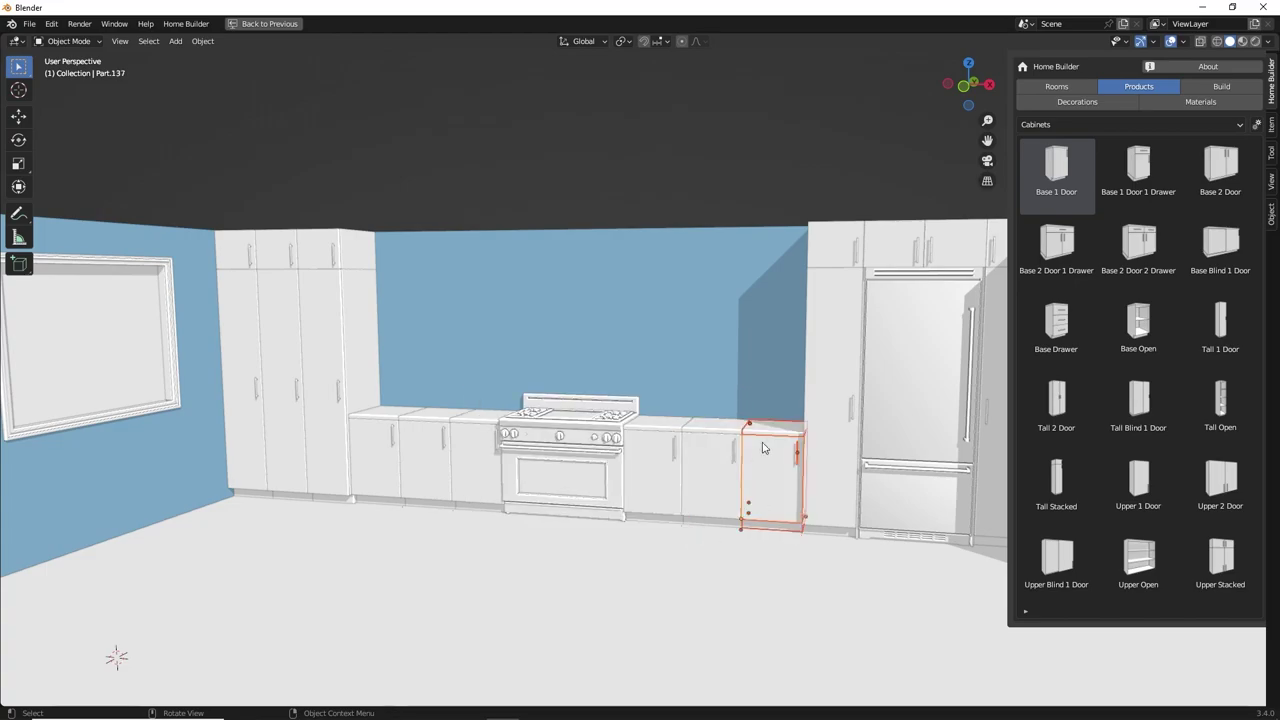
# - Place an Upper Stacked cabinet on the back wall above the range and fill the gap between the tall cabinets with a quantity of 3
pyautogui.keyDown('shift'); pyautogui.moveTo(570, 430); pyautogui.dragTo(653, 447, button='middle'); pyautogui.keyUp('shift')
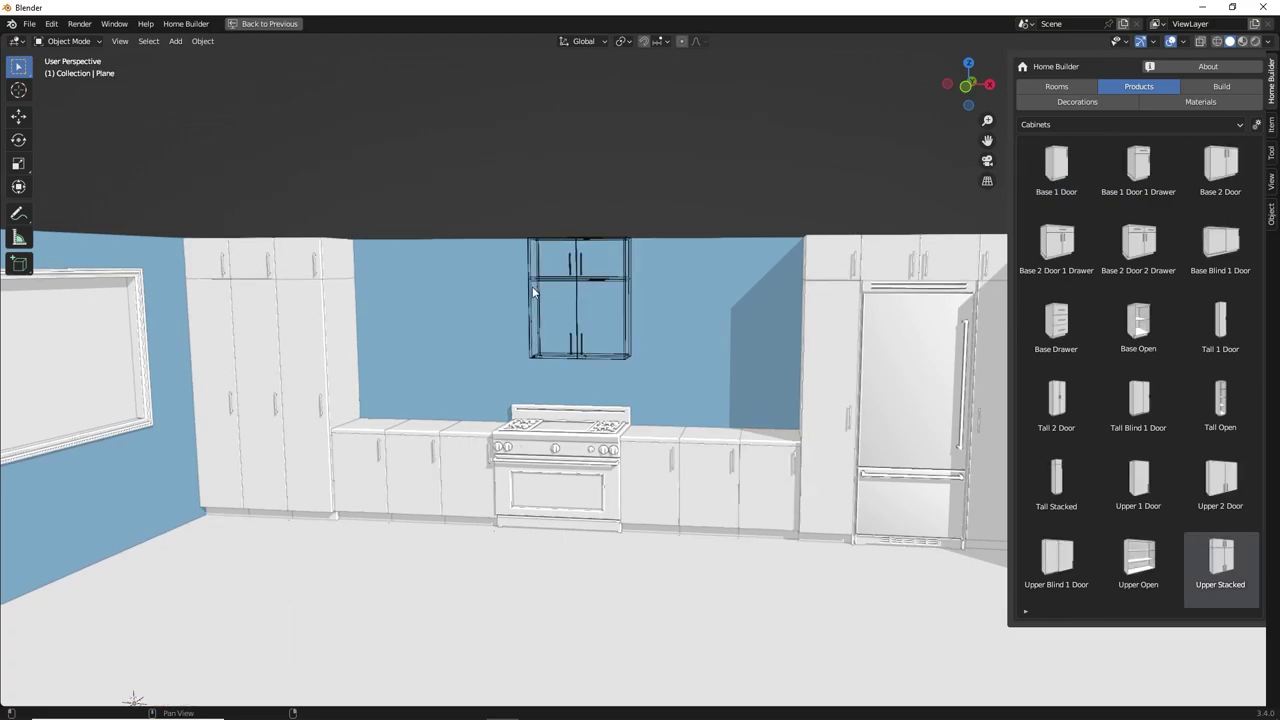
pyautogui.click(532, 287)
pyautogui.click(548, 316)
pyautogui.rightClick(719, 344)
pyautogui.moveTo(719, 344)
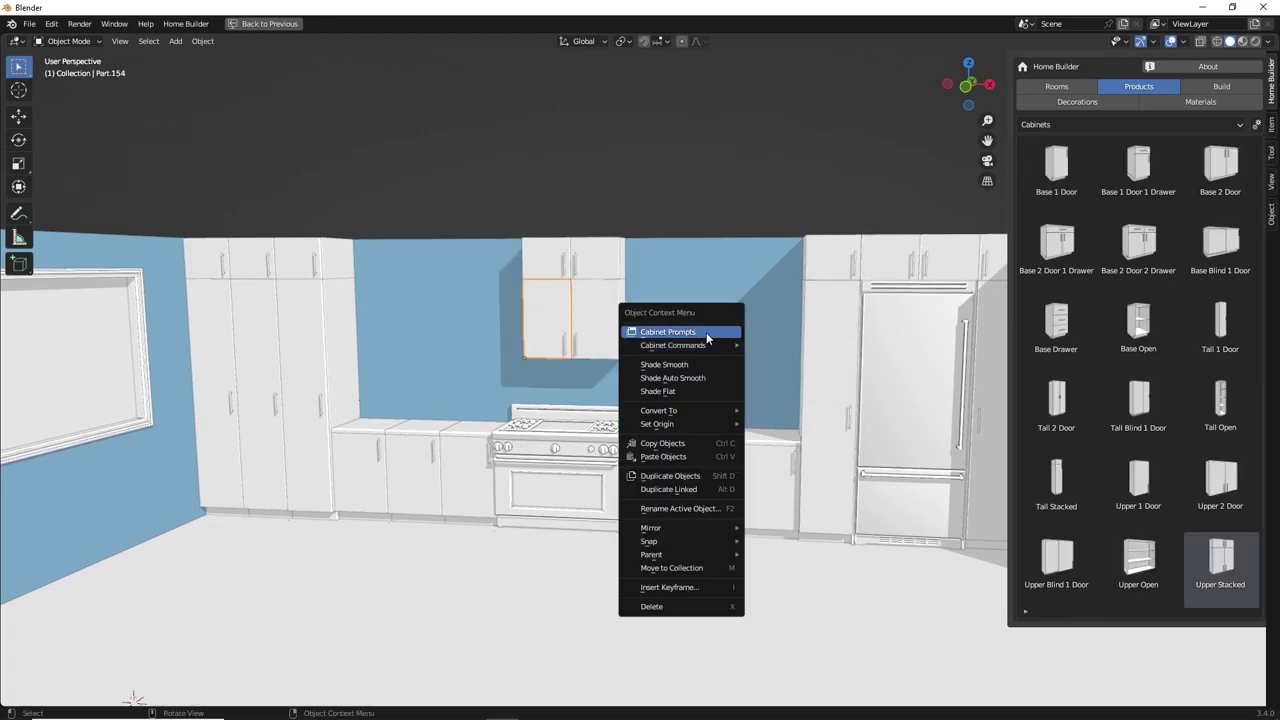
pyautogui.click(790, 358)
pyautogui.click(840, 404)
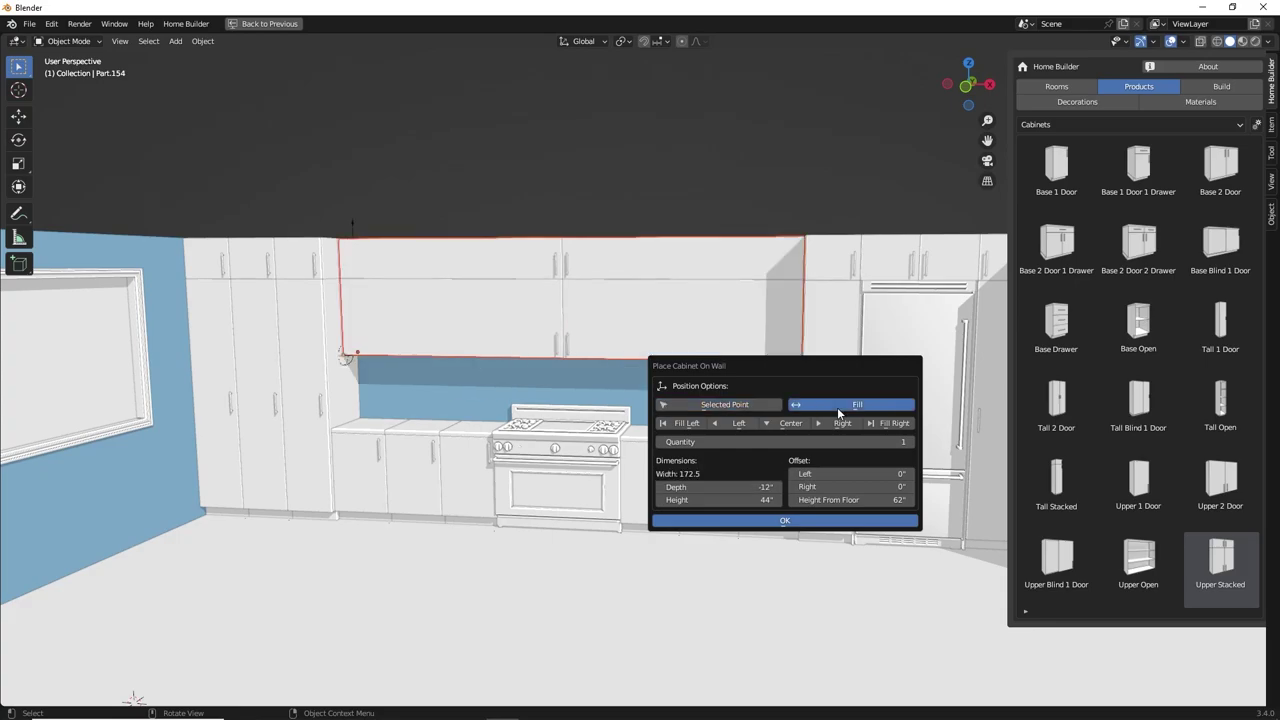
pyautogui.click(910, 441)
pyautogui.click(910, 441)
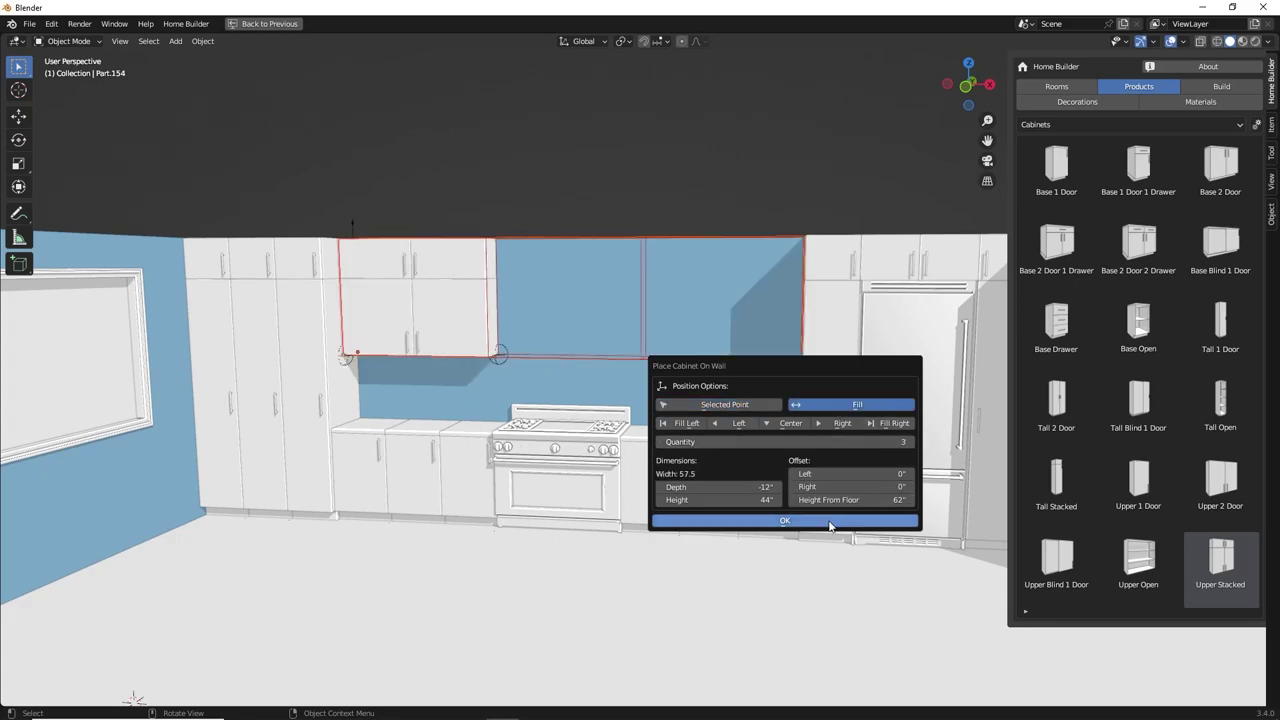
pyautogui.click(799, 521)
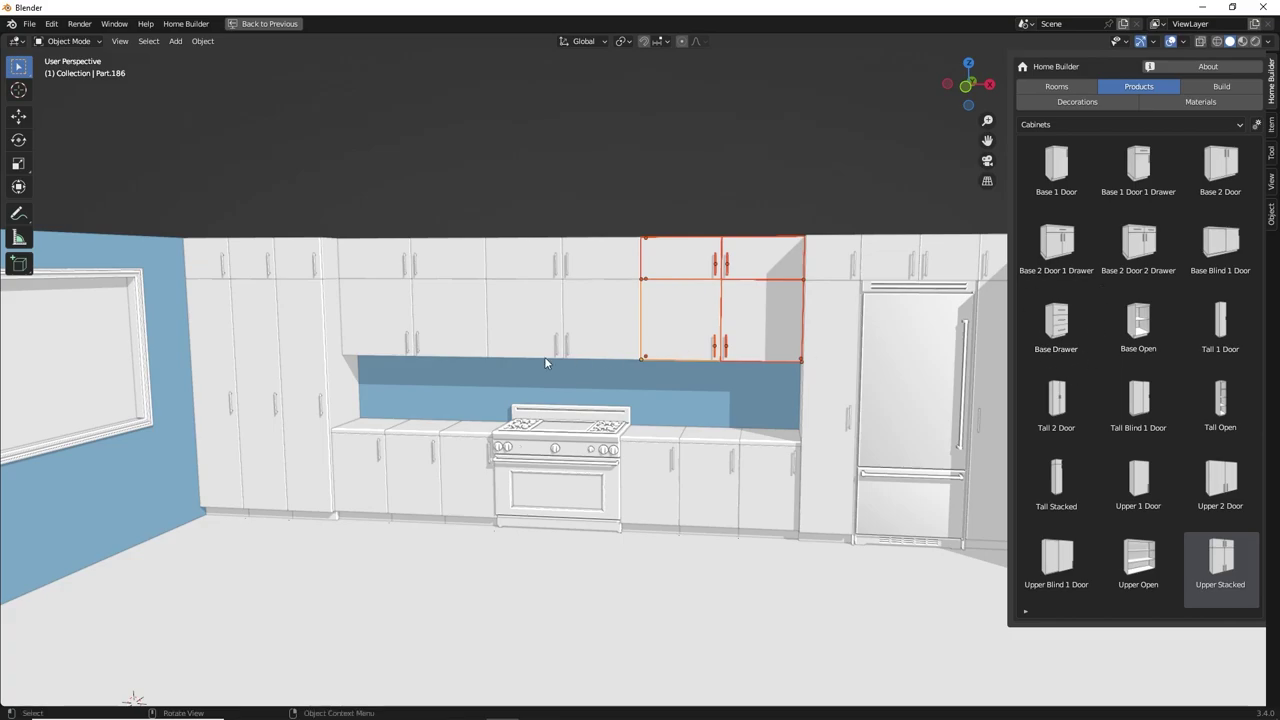
# - Review the cabinet starters, inserts and parts available in the Build library
pyautogui.moveTo(466, 369)
pyautogui.mouseDown(button='middle')
pyautogui.moveTo(594, 380)
pyautogui.moveTo(466, 370)
pyautogui.mouseUp(button='middle')
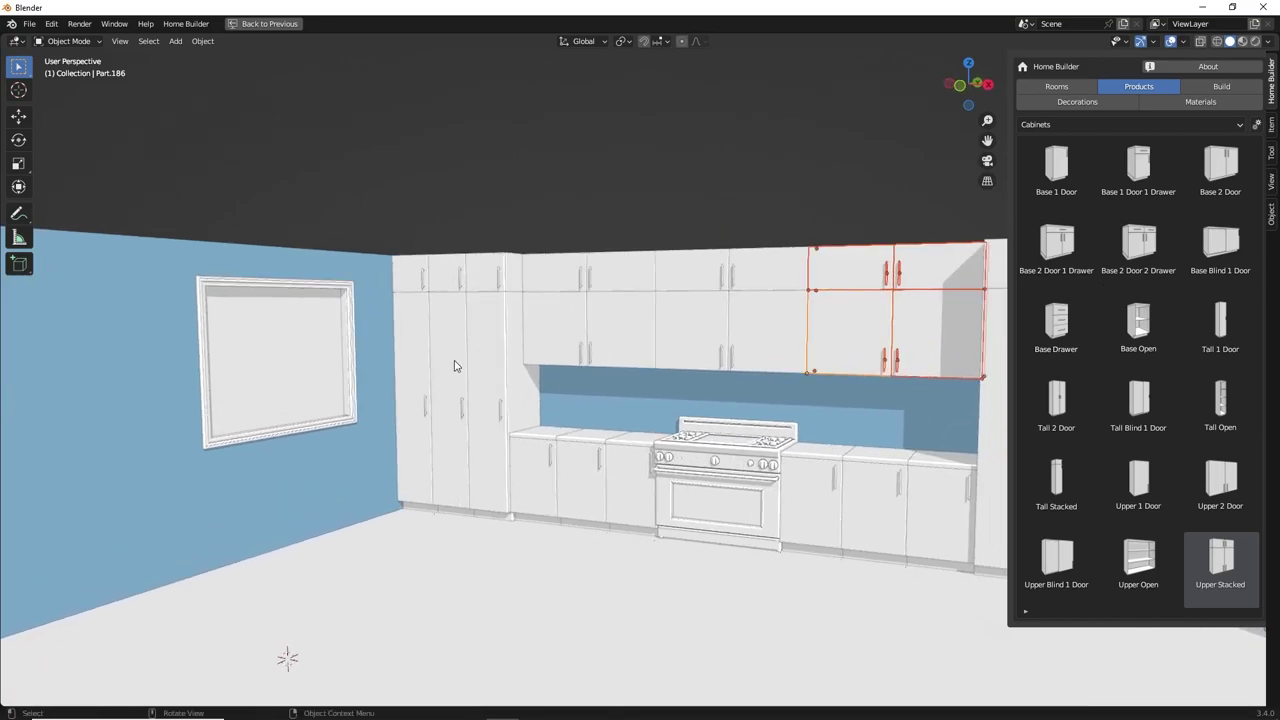
pyautogui.click(1214, 86)
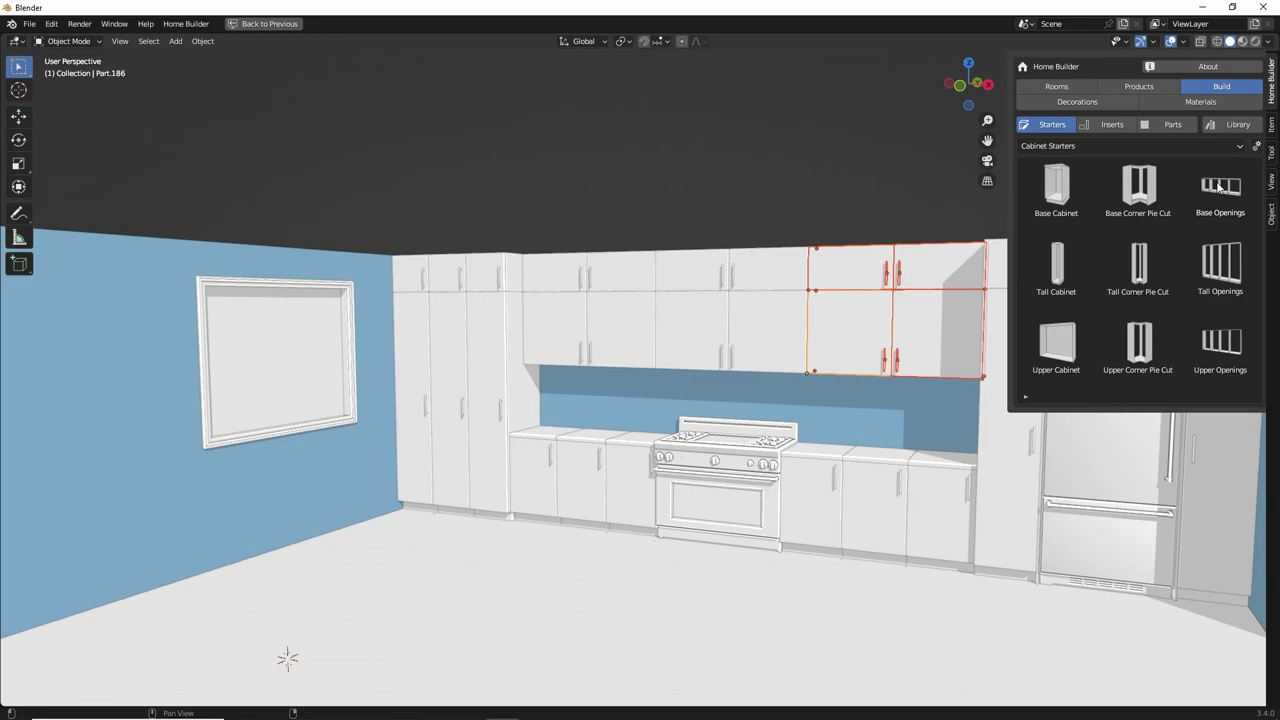
pyautogui.click(1112, 128)
pyautogui.click(1165, 127)
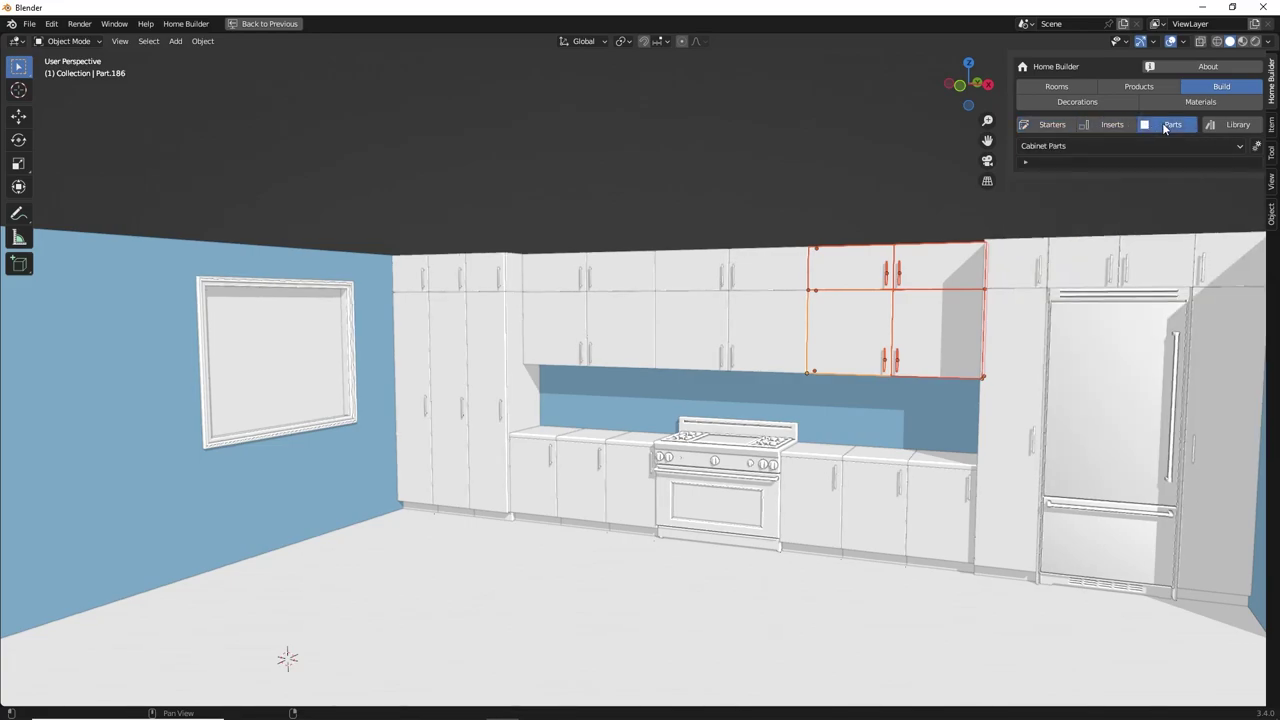
pyautogui.click(1112, 125)
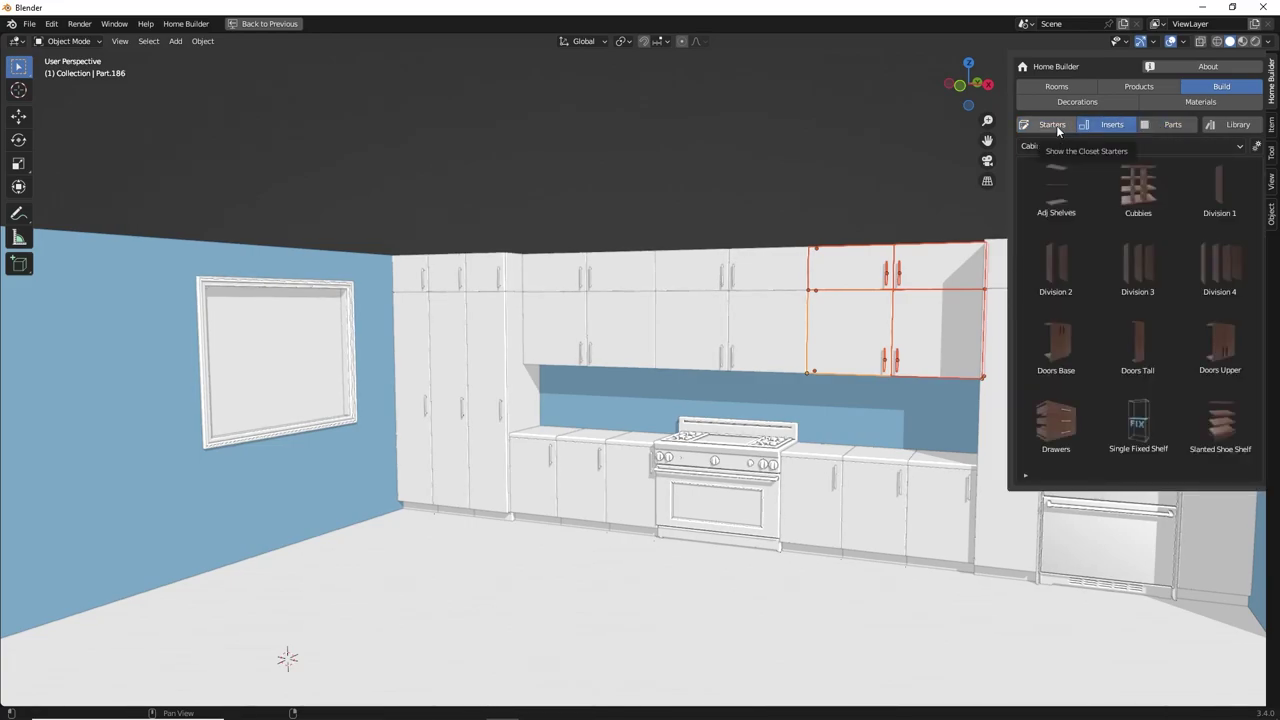
pyautogui.click(1056, 126)
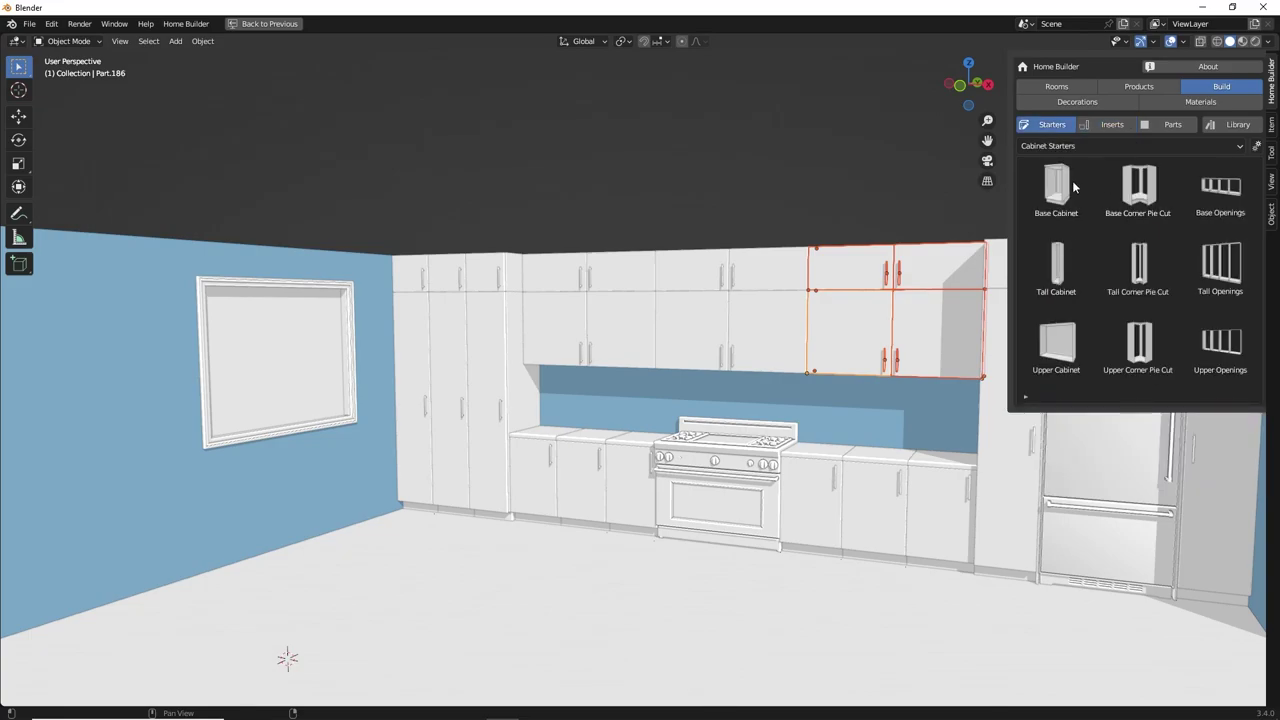
# - Clear the carcass of the middle tall cabinet in the group of three beside the window
pyautogui.click(448, 365)
pyautogui.scroll(5, 449, 363)
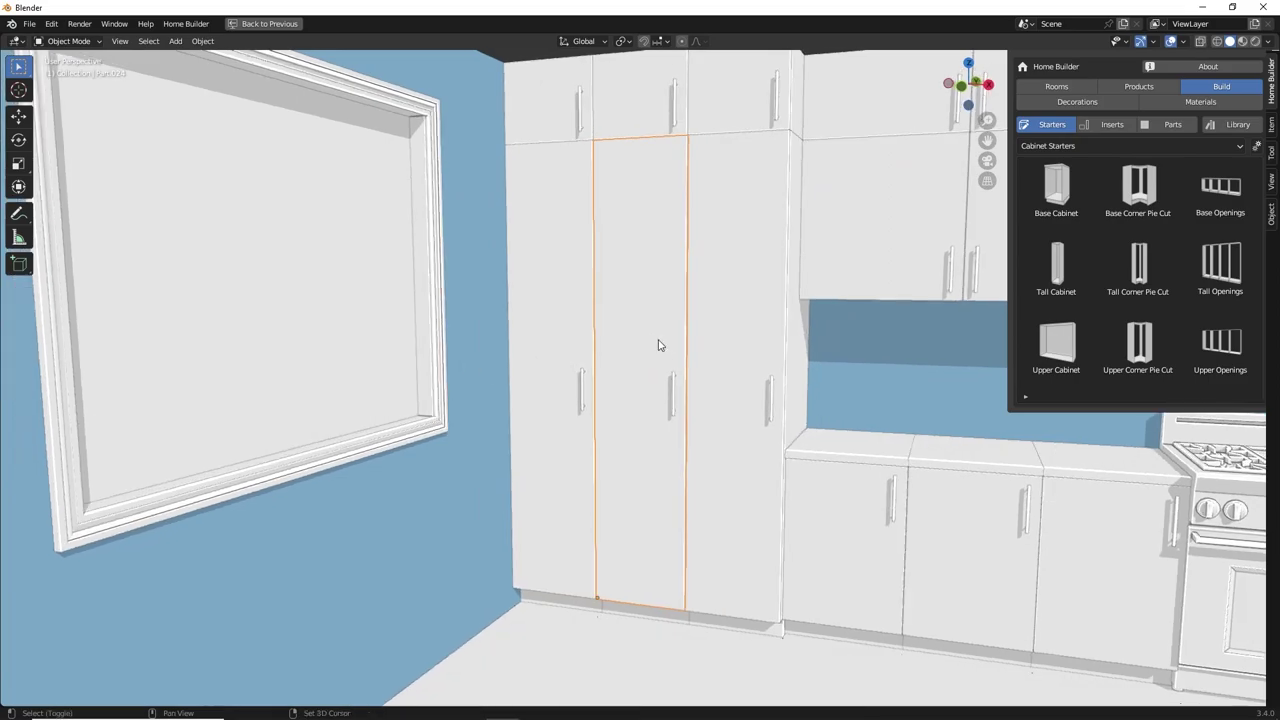
pyautogui.scroll(-3, 658, 345)
pyautogui.rightClick(509, 287)
pyautogui.moveTo(486, 291)
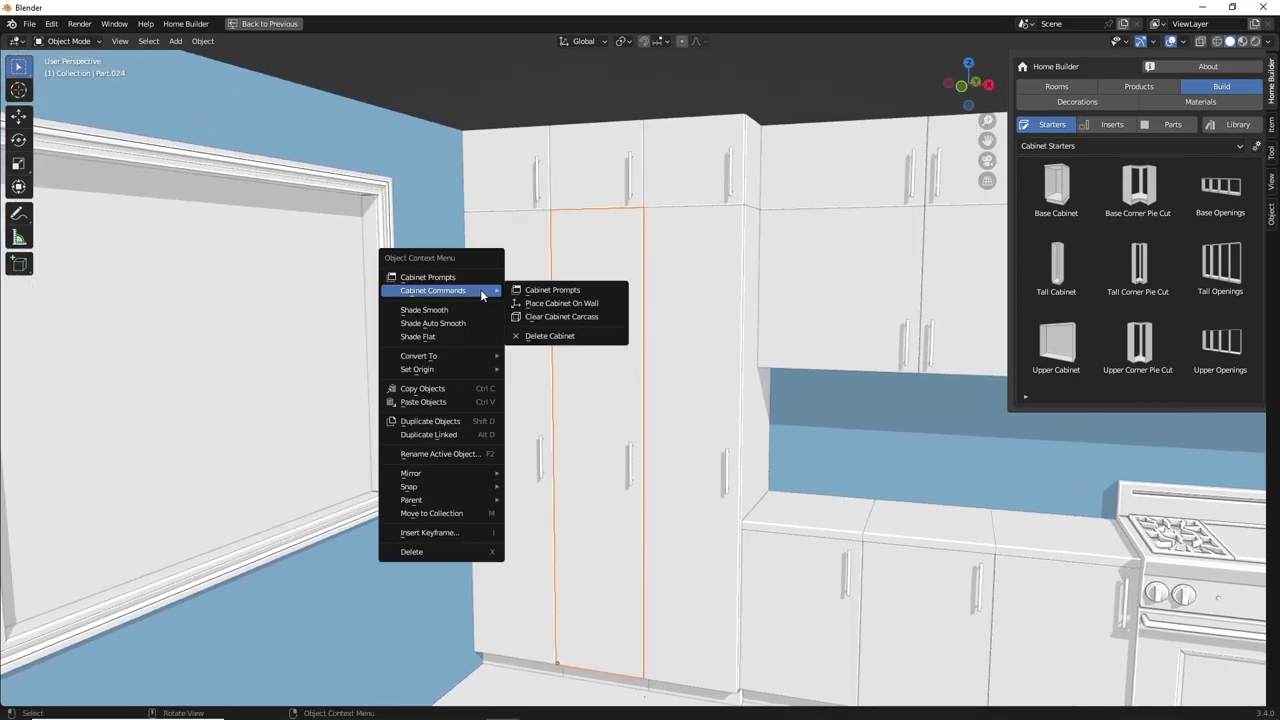
pyautogui.click(581, 320)
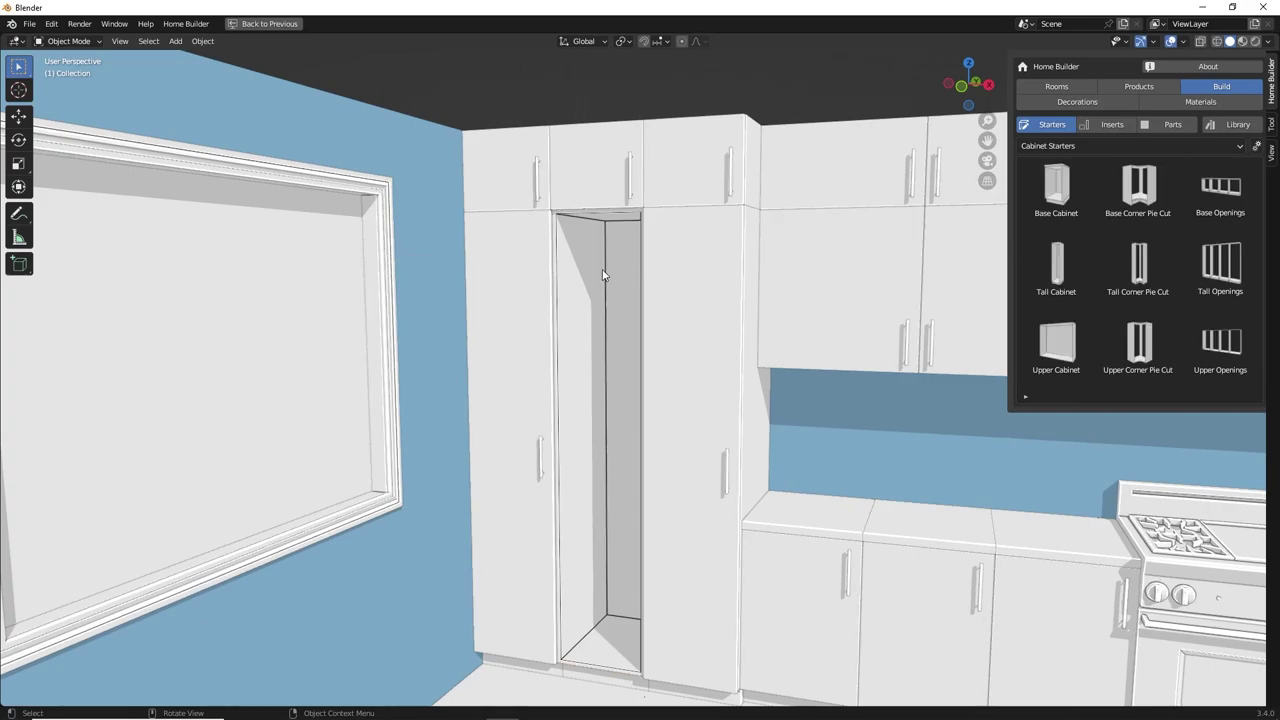
# - Insert two Single Fixed Shelf parts in the emptied tall cabinet, at heights of about 72" and 34"
pyautogui.moveTo(611, 405); pyautogui.dragTo(618, 396, button='middle')
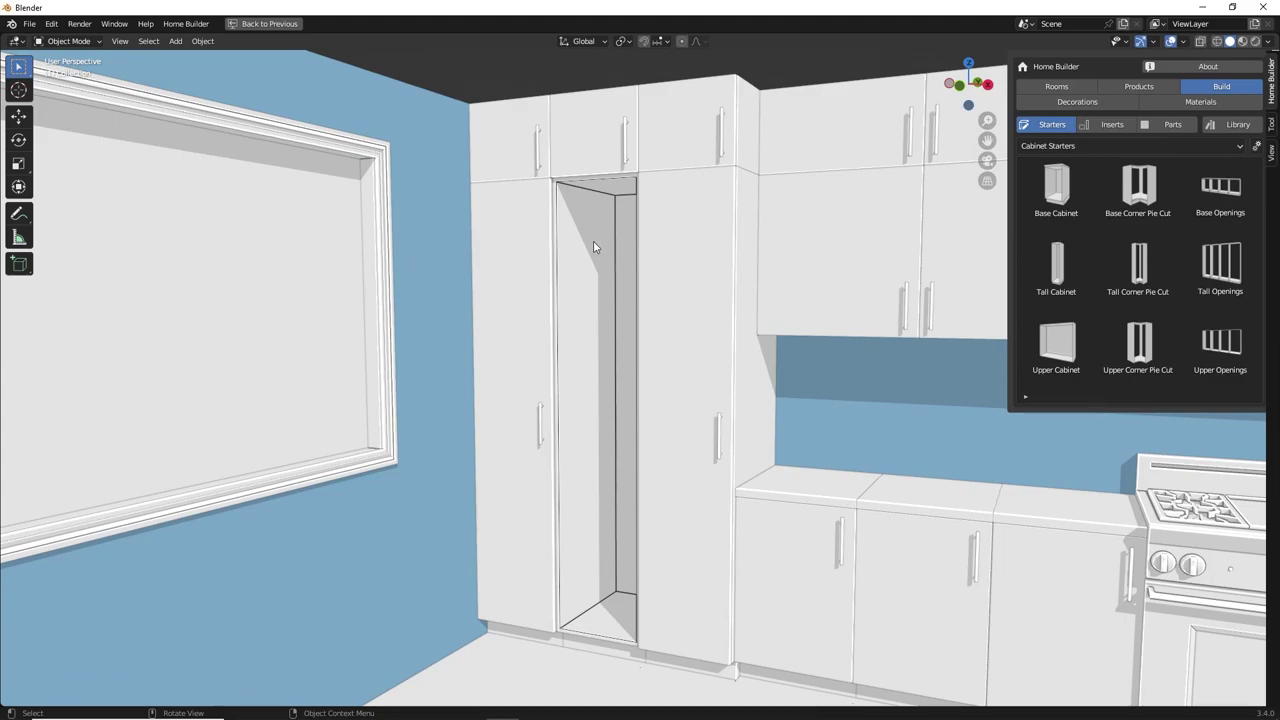
pyautogui.click(1108, 124)
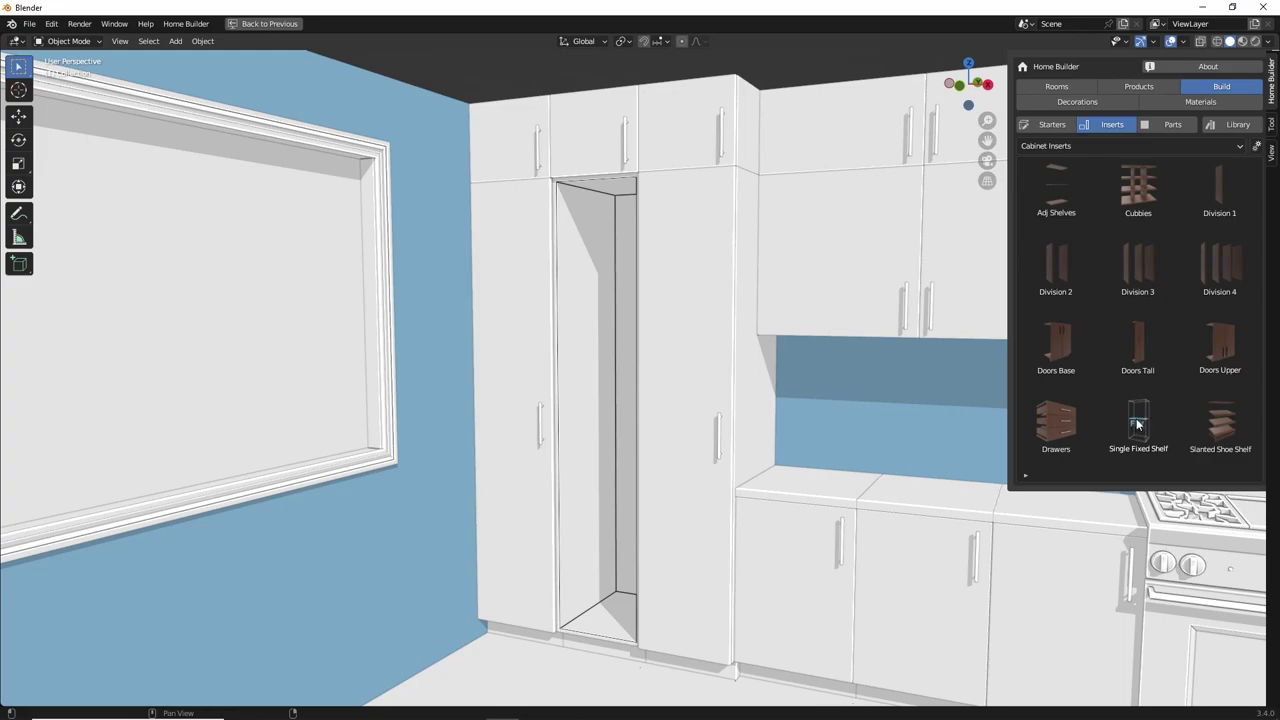
pyautogui.moveTo(956, 394); pyautogui.dragTo(588, 388)
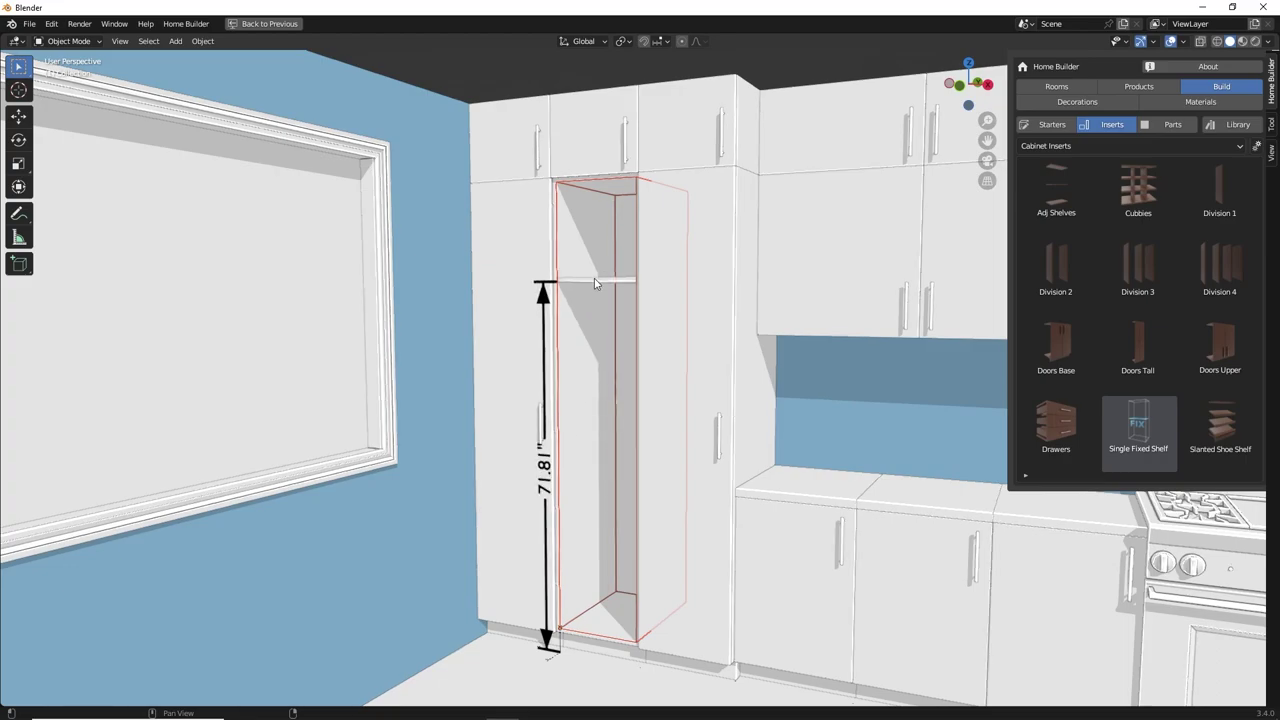
pyautogui.click(594, 284)
pyautogui.scroll(5, 585, 230)
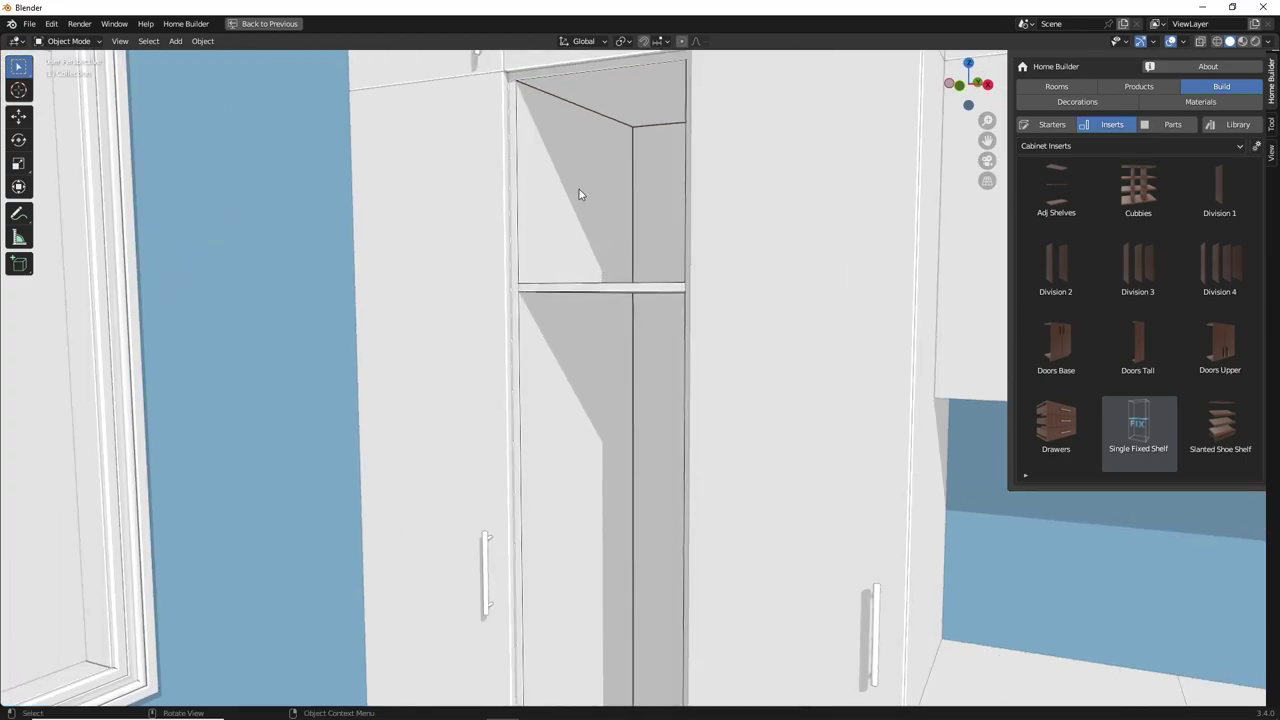
pyautogui.scroll(-5, 595, 373)
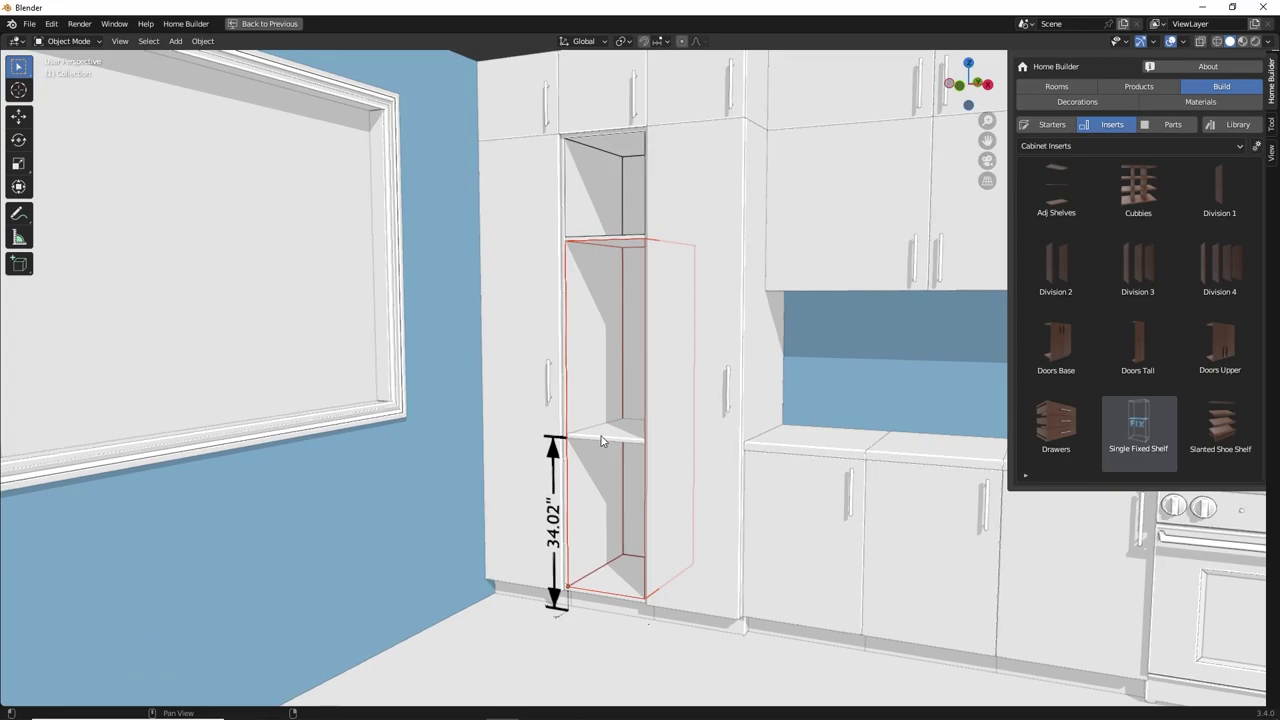
pyautogui.click(603, 439)
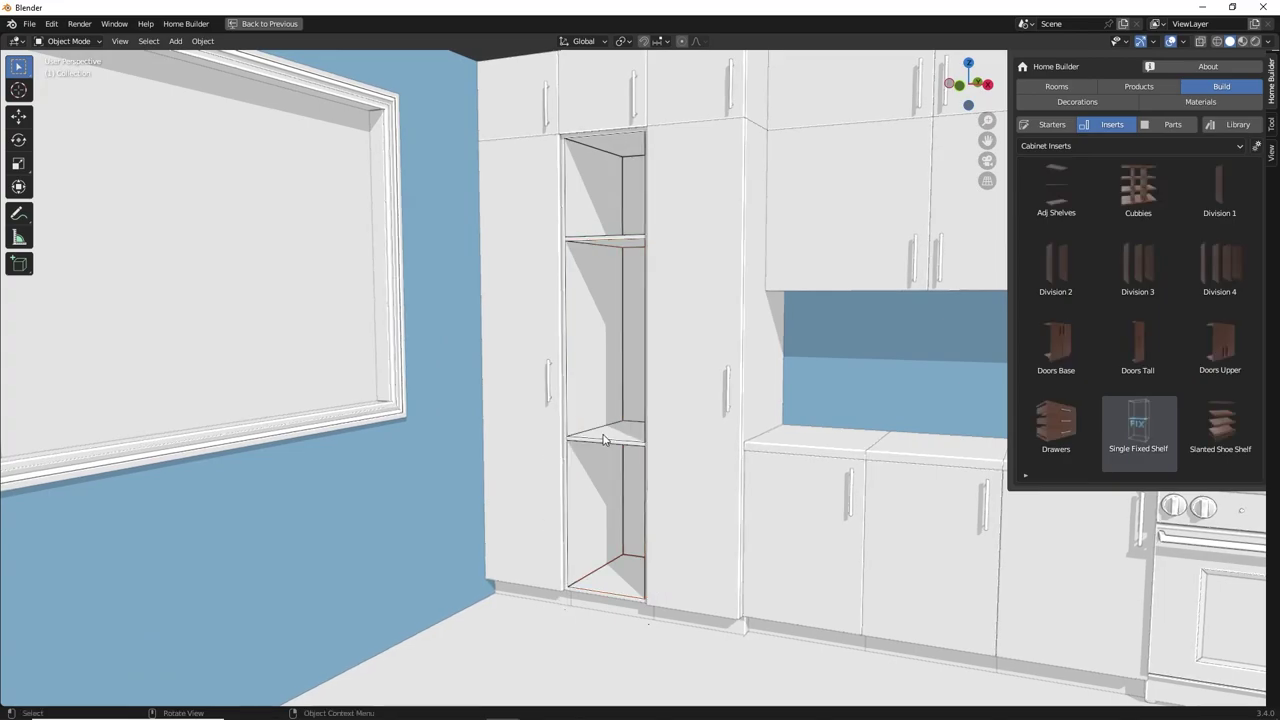
# - Insert Doors Upper in the emptied tall cabinet's top opening and Doors Base in its bottom opening
pyautogui.click(1220, 352)
pyautogui.click(613, 175)
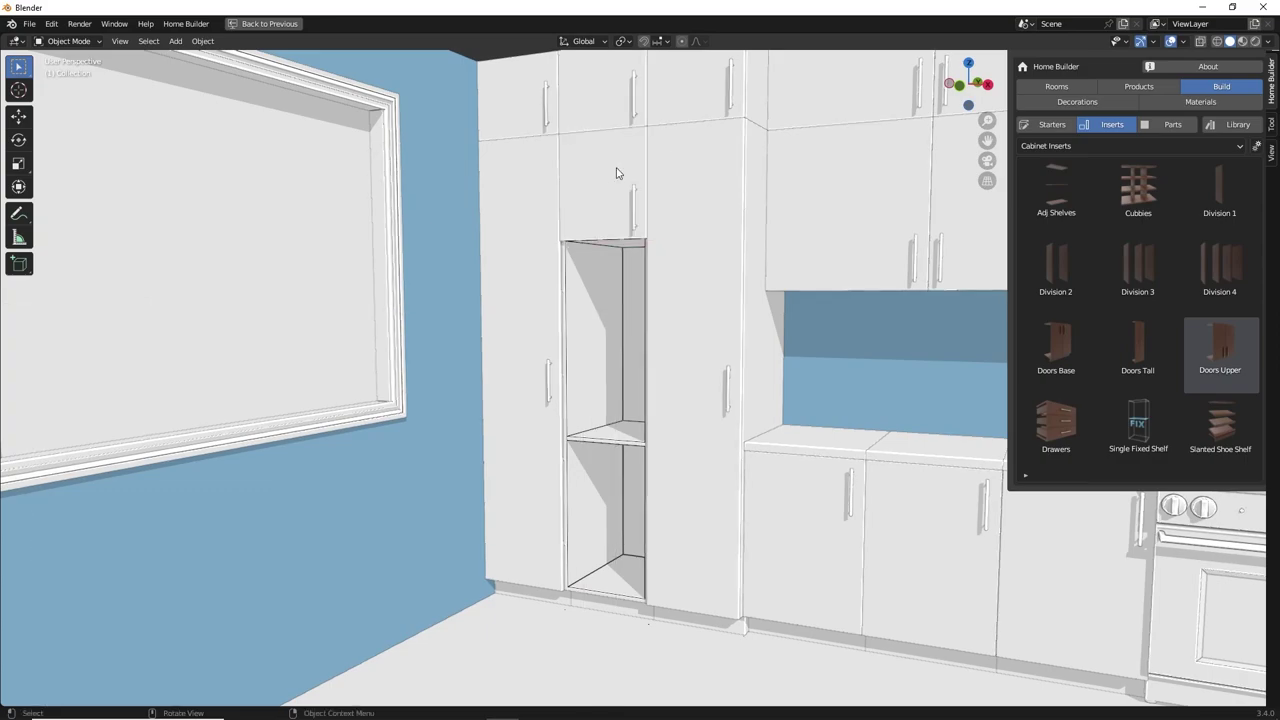
pyautogui.click(1067, 347)
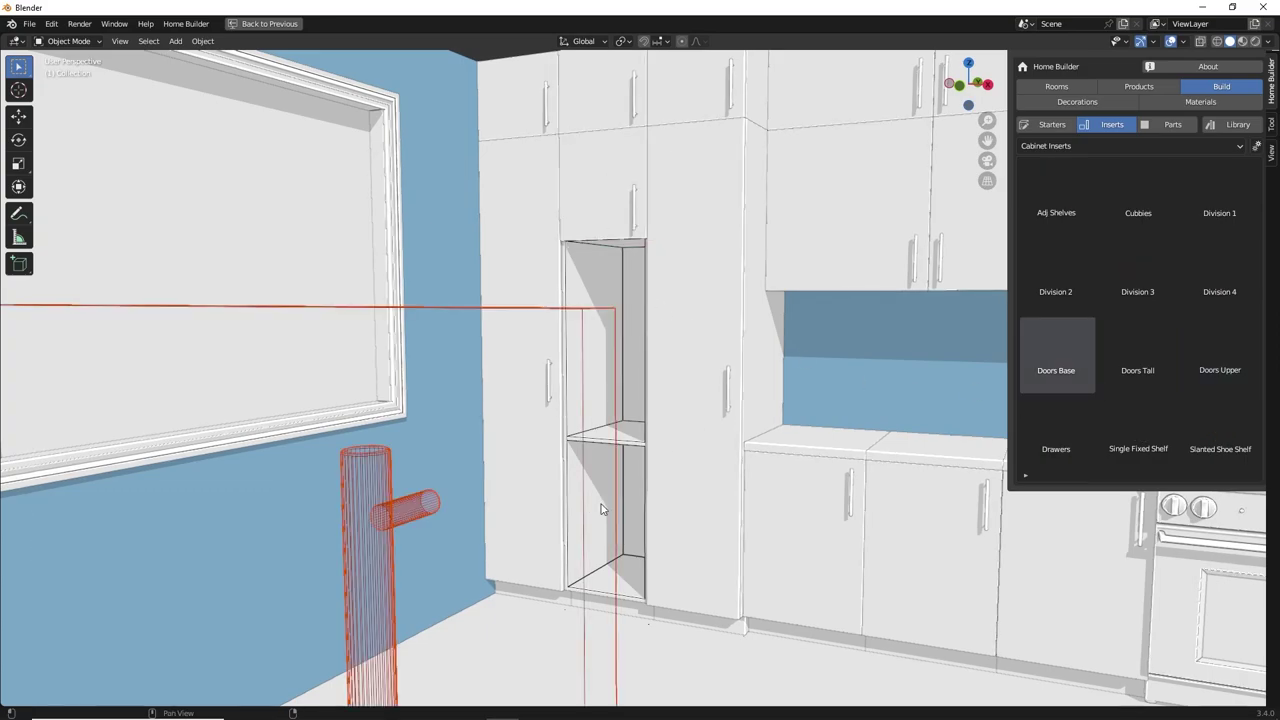
pyautogui.click(603, 505)
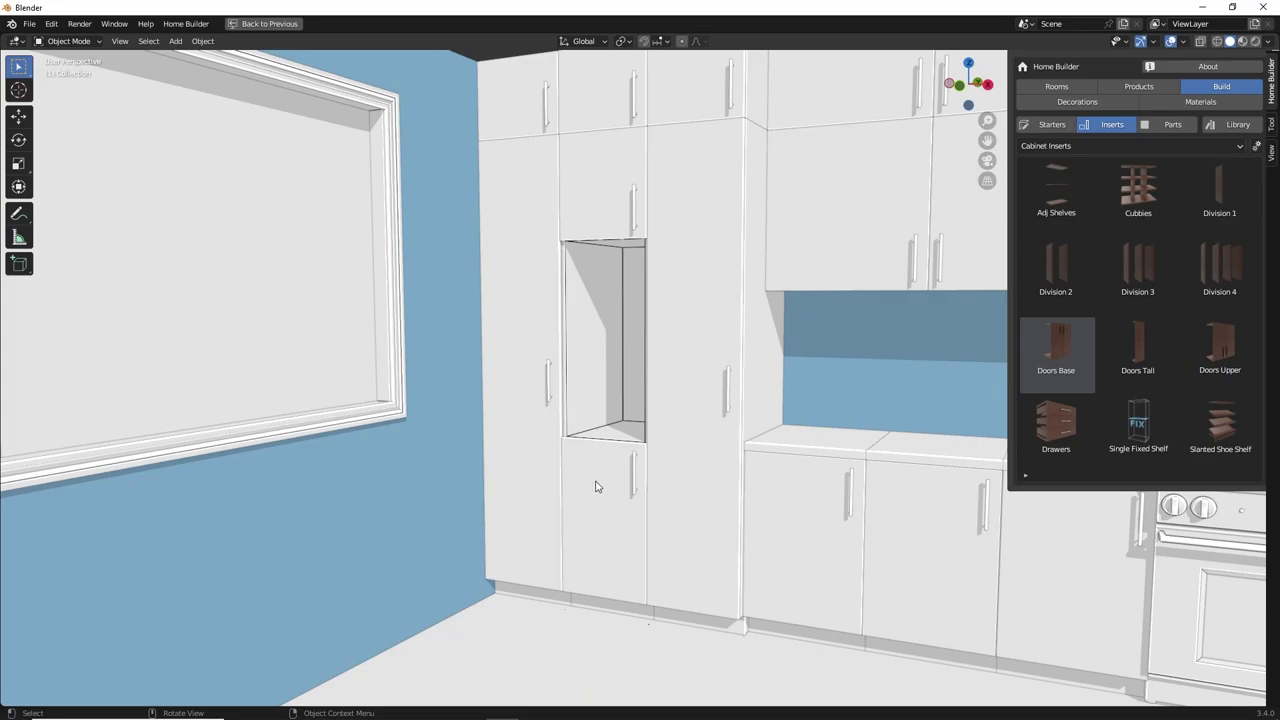
# - Insert a Wine Rack from the Cabinet Accessories in the middle opening between the two fixed shelves
pyautogui.scroll(1, 587, 369)
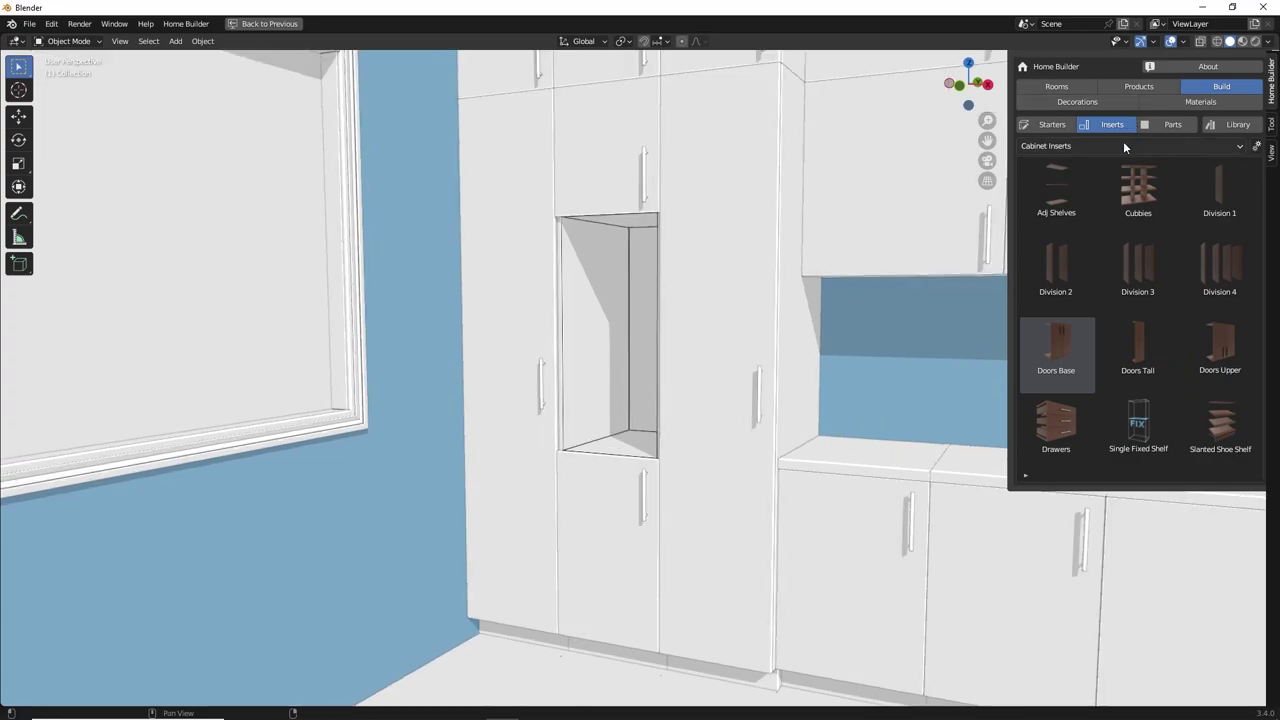
pyautogui.click(1123, 144)
pyautogui.click(1093, 177)
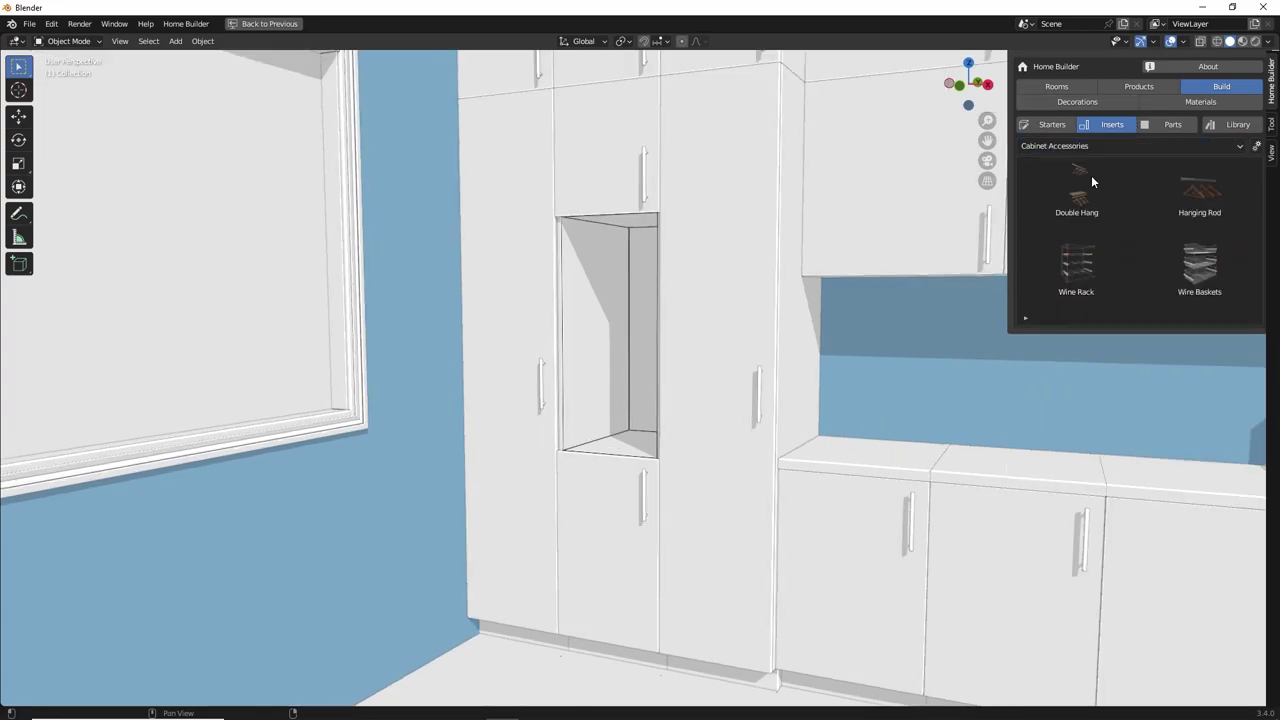
pyautogui.click(1076, 262)
pyautogui.click(618, 372)
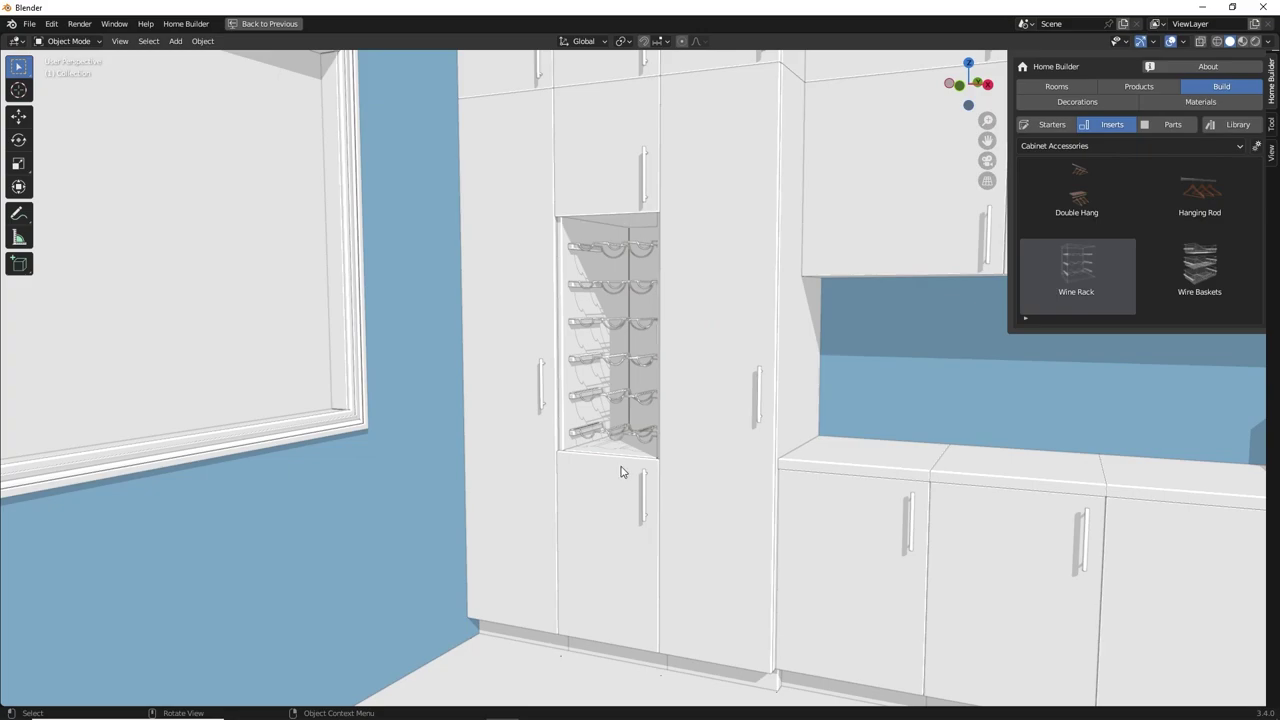
# - Try the Right, Double, Top and Bottom swings on the door below the wine rack, and set it back to Left
pyautogui.click(598, 518)
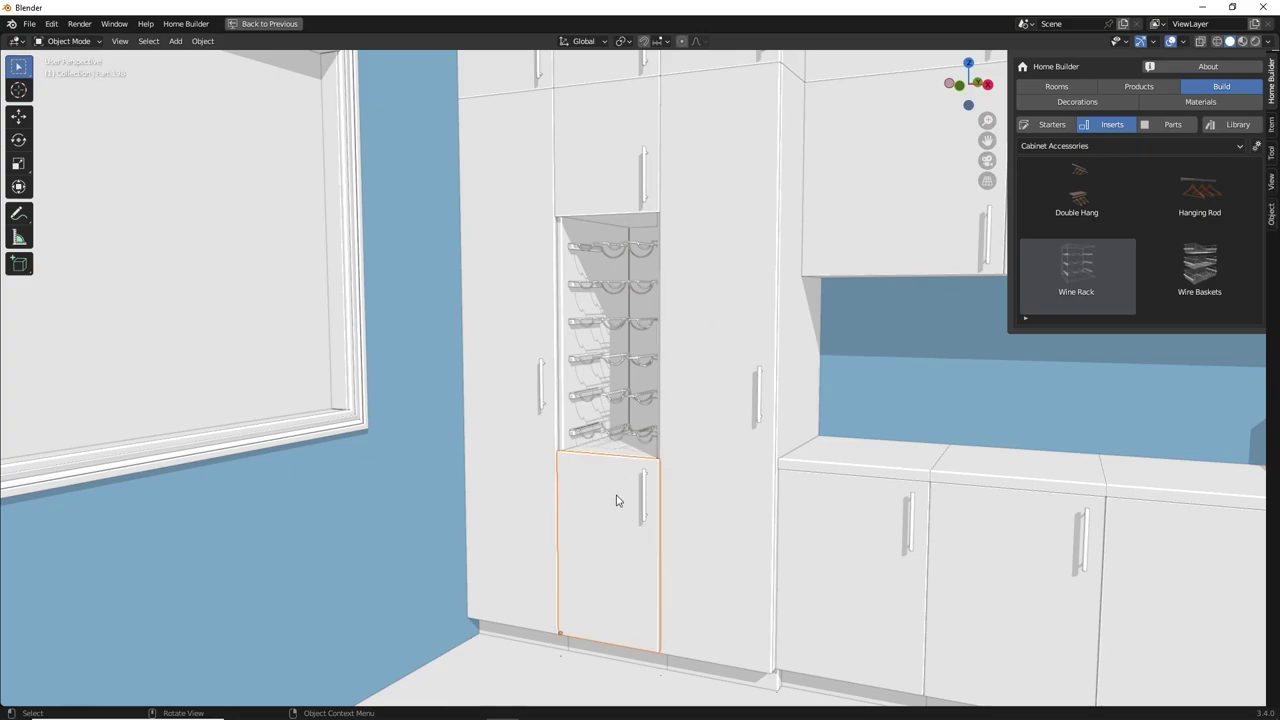
pyautogui.rightClick(616, 496)
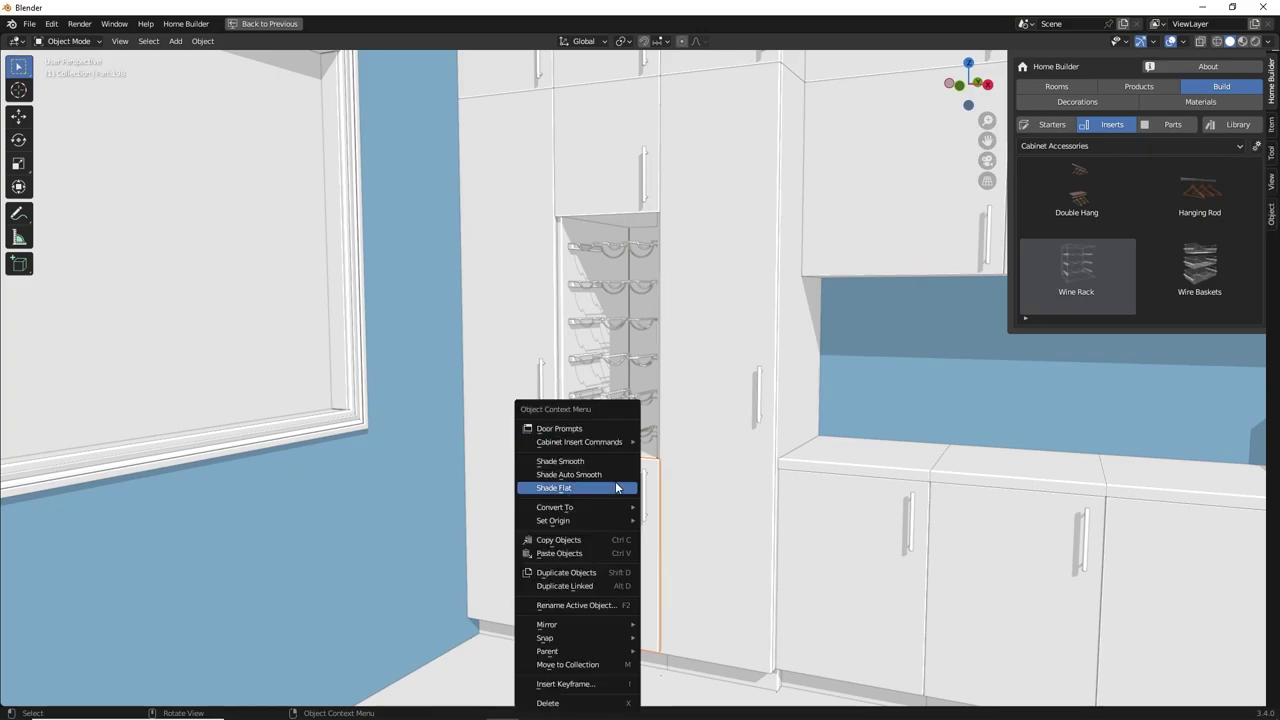
pyautogui.click(565, 430)
pyautogui.moveTo(566, 428); pyautogui.dragTo(909, 294)
pyautogui.click(893, 315)
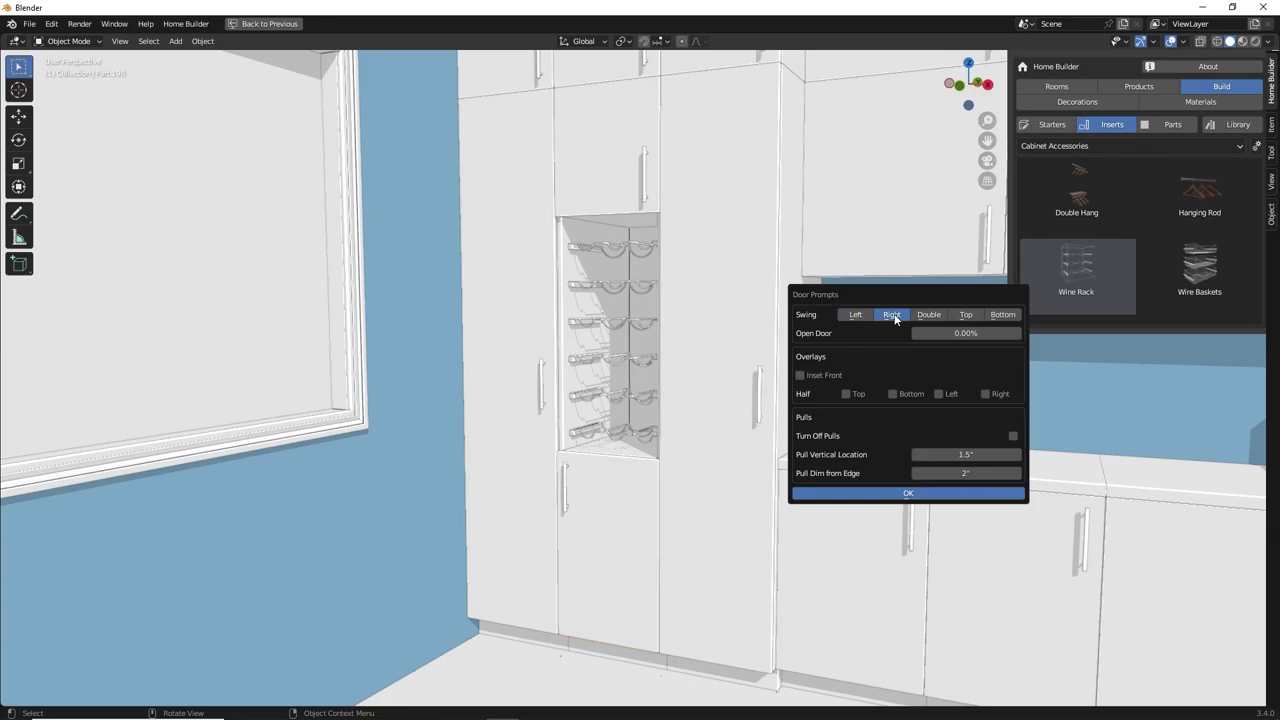
pyautogui.click(929, 315)
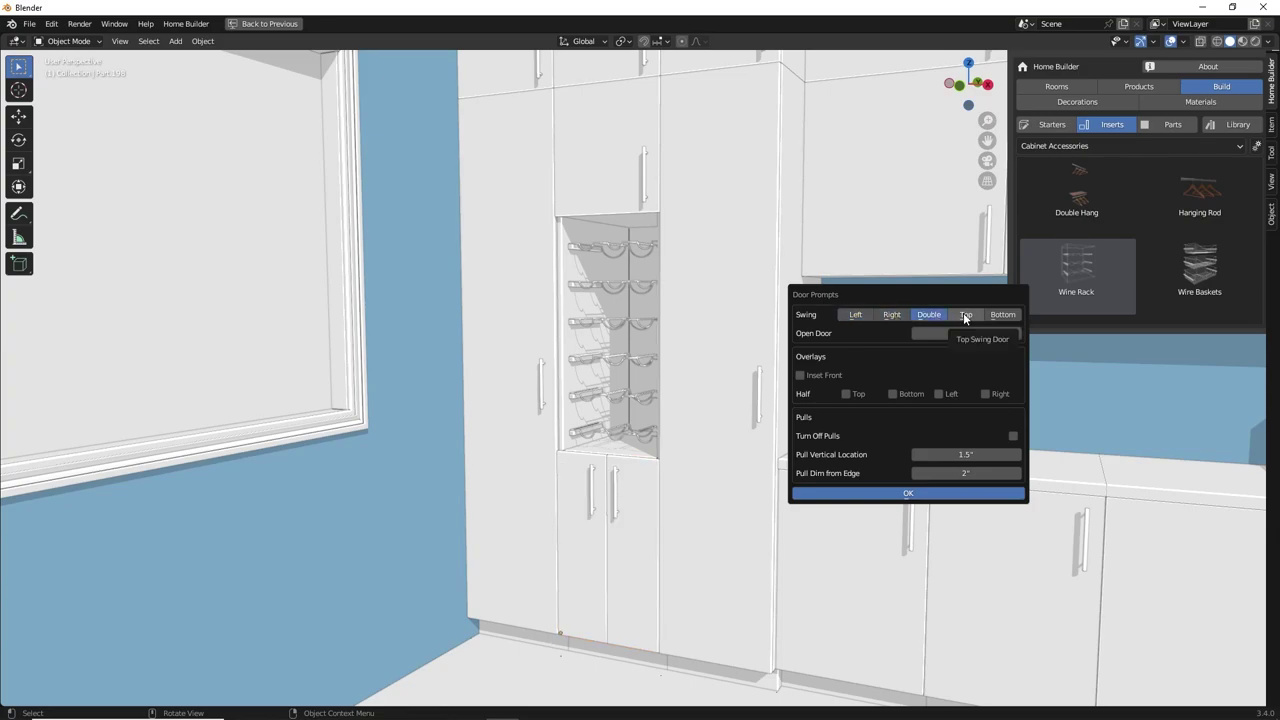
pyautogui.click(968, 315)
pyautogui.click(1001, 314)
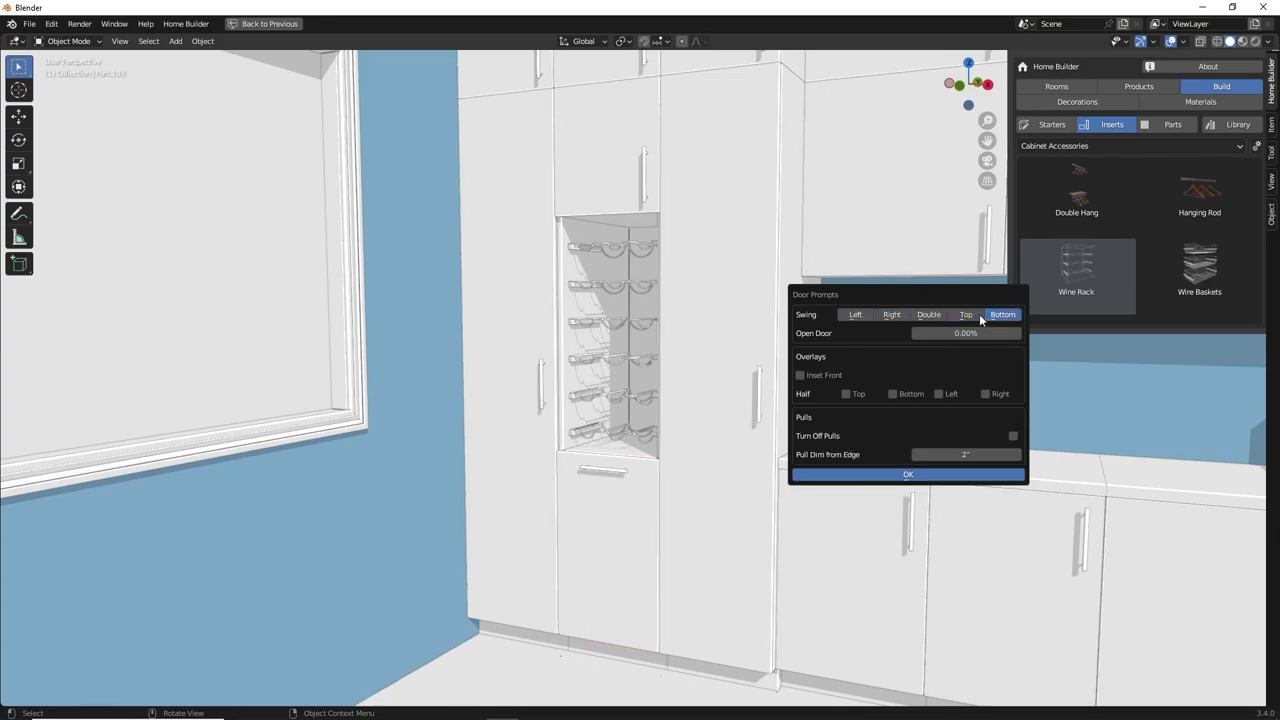
pyautogui.click(889, 315)
pyautogui.click(855, 315)
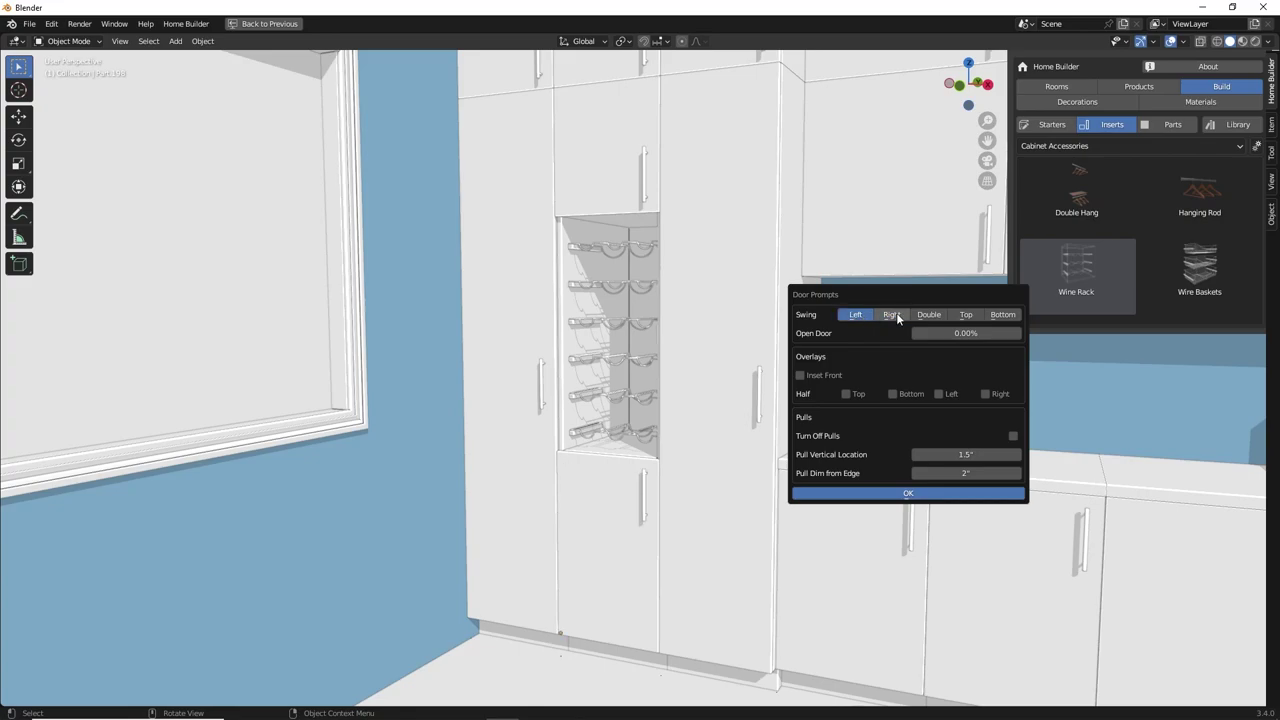
# - Try the Open Door amount and toggle Inset Front on and off for the door below the wine rack
pyautogui.moveTo(911, 332)
pyautogui.mouseDown()
pyautogui.moveTo(970, 333)
pyautogui.moveTo(912, 333)
pyautogui.mouseUp()
pyautogui.click(819, 376)
pyautogui.click(817, 378)
# - Try a wine rack quantity of 4 in the middle opening, and set it back to 6
pyautogui.click(625, 321)
pyautogui.rightClick(648, 320)
pyautogui.click(645, 318)
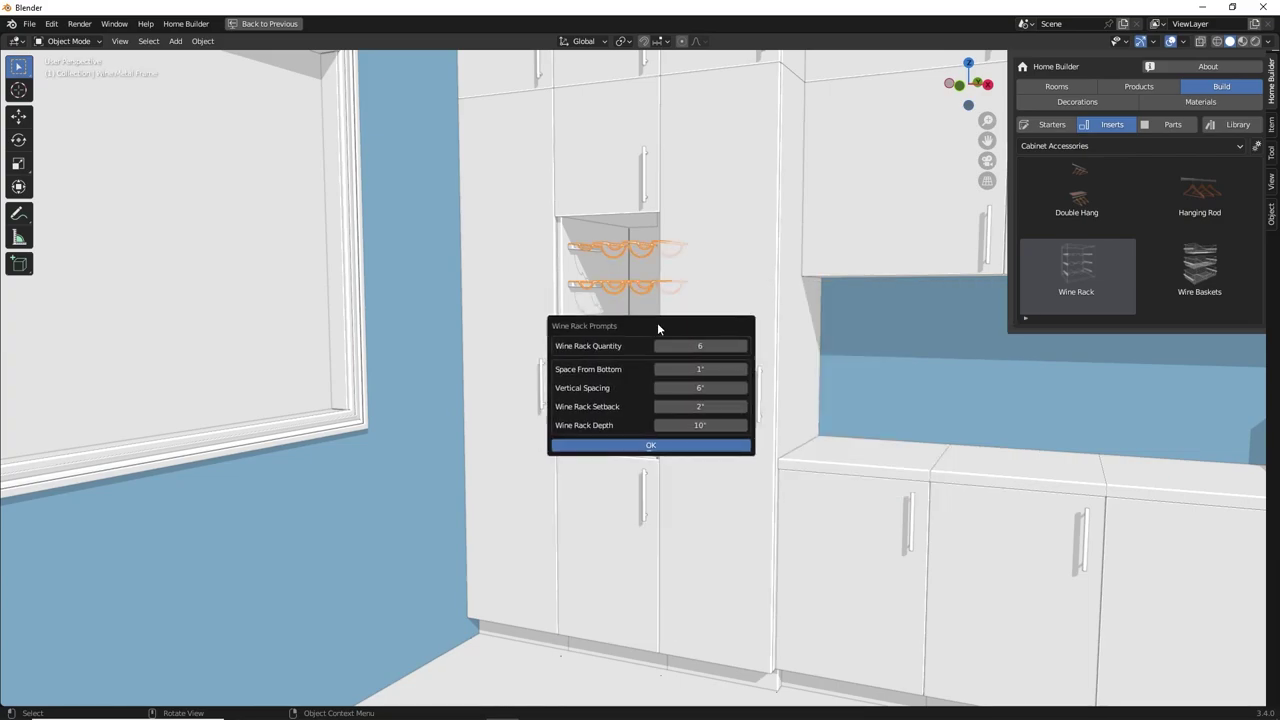
pyautogui.moveTo(657, 327); pyautogui.dragTo(920, 281)
pyautogui.click(922, 301)
pyautogui.click(922, 301)
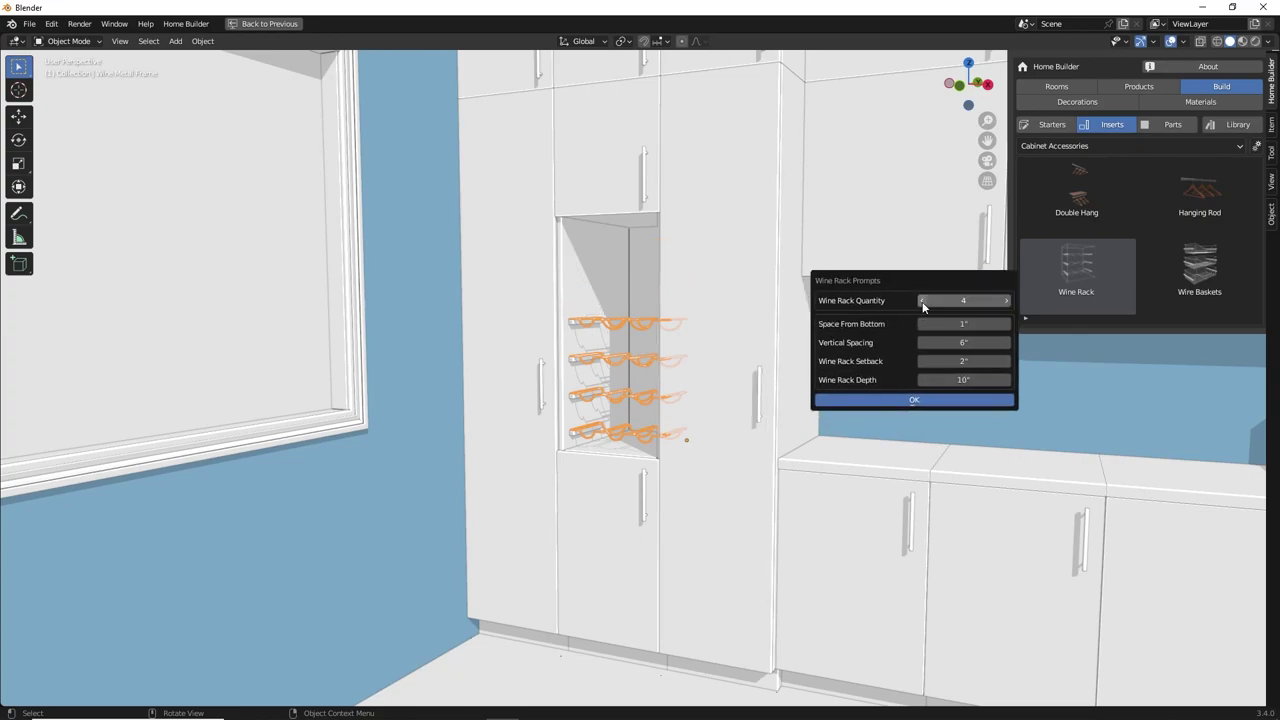
pyautogui.click(1005, 301)
pyautogui.click(1005, 301)
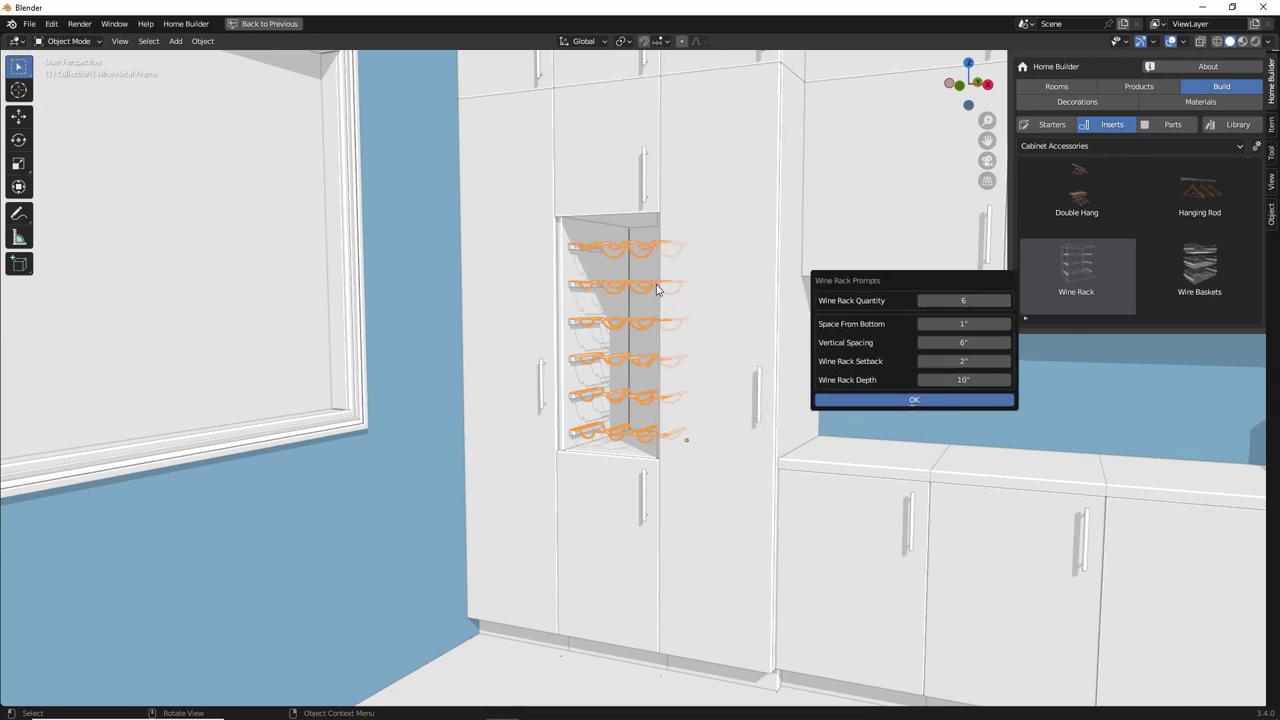
pyautogui.click(748, 218)
pyautogui.click(712, 294)
pyautogui.moveTo(712, 294); pyautogui.dragTo(600, 368, button='middle')
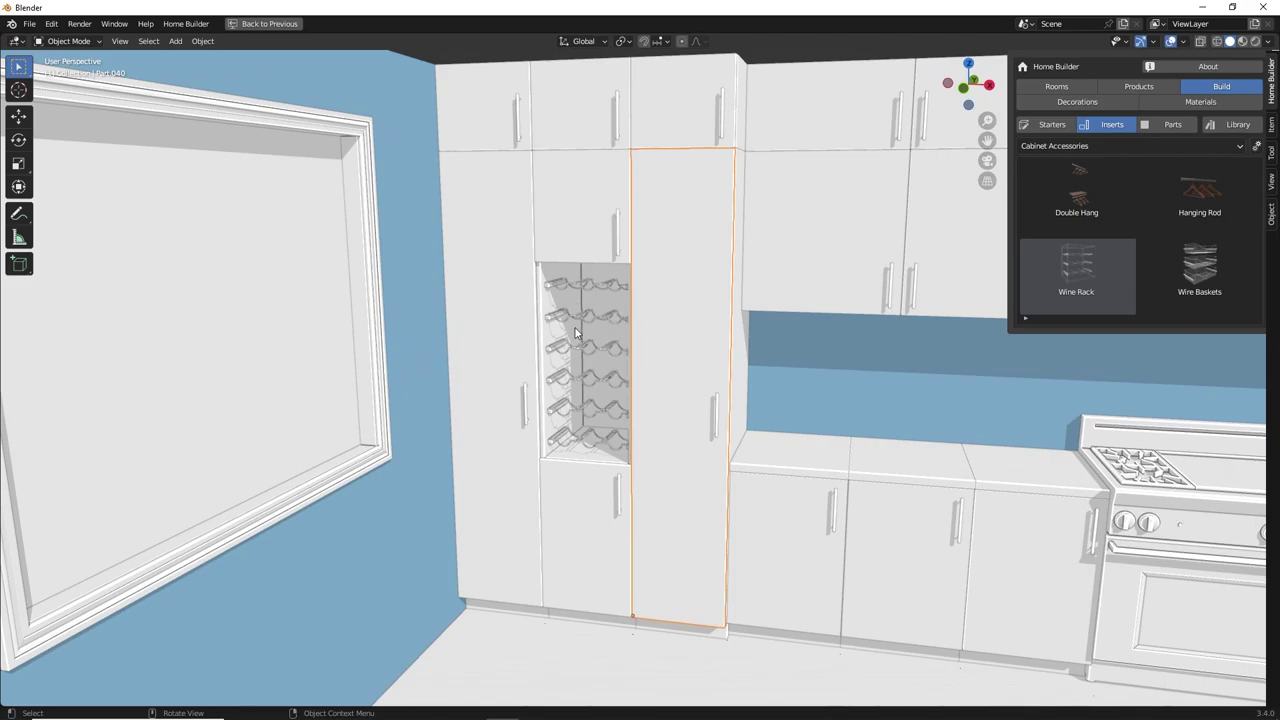
# - Choose the Wire 4in handle from the _Sample cabinet handle library and update all cabinets with it
pyautogui.click(1070, 147)
pyautogui.scroll(-4, 672, 349)
pyautogui.moveTo(674, 348)
pyautogui.mouseDown(button='middle')
pyautogui.moveTo(651, 371)
pyautogui.moveTo(537, 391)
pyautogui.moveTo(668, 328)
pyautogui.mouseUp(button='middle')
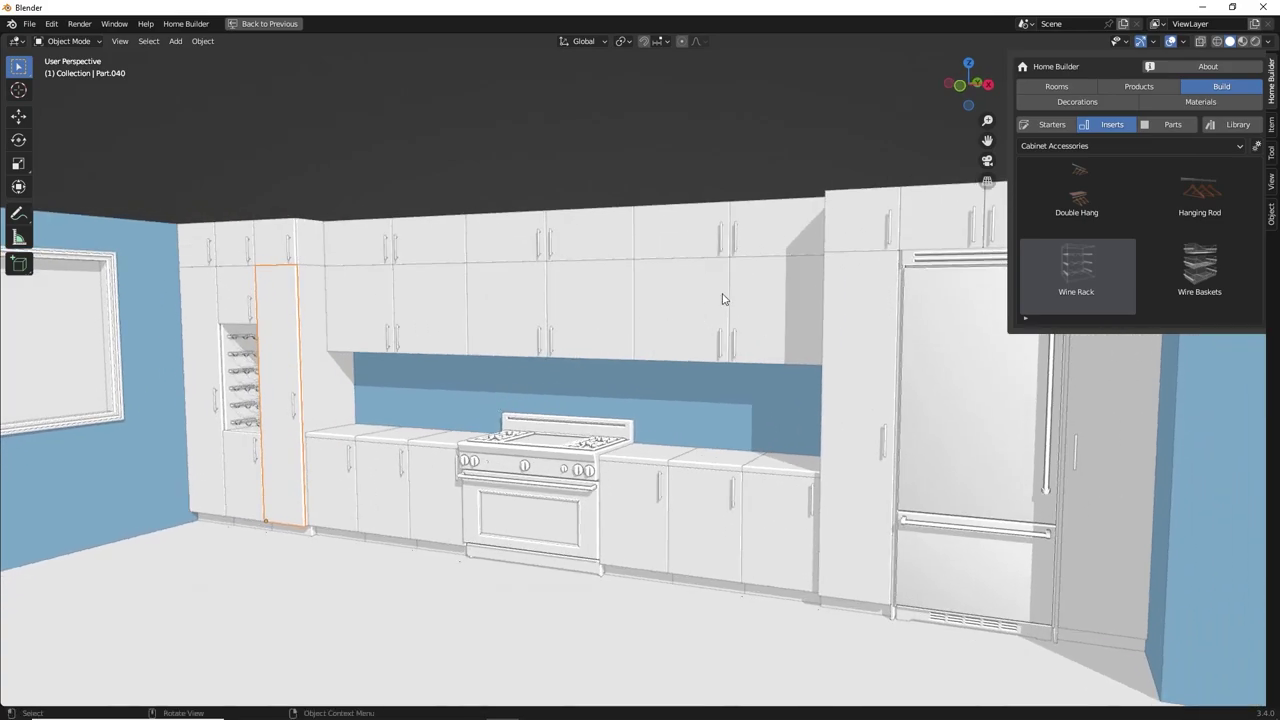
pyautogui.click(1128, 86)
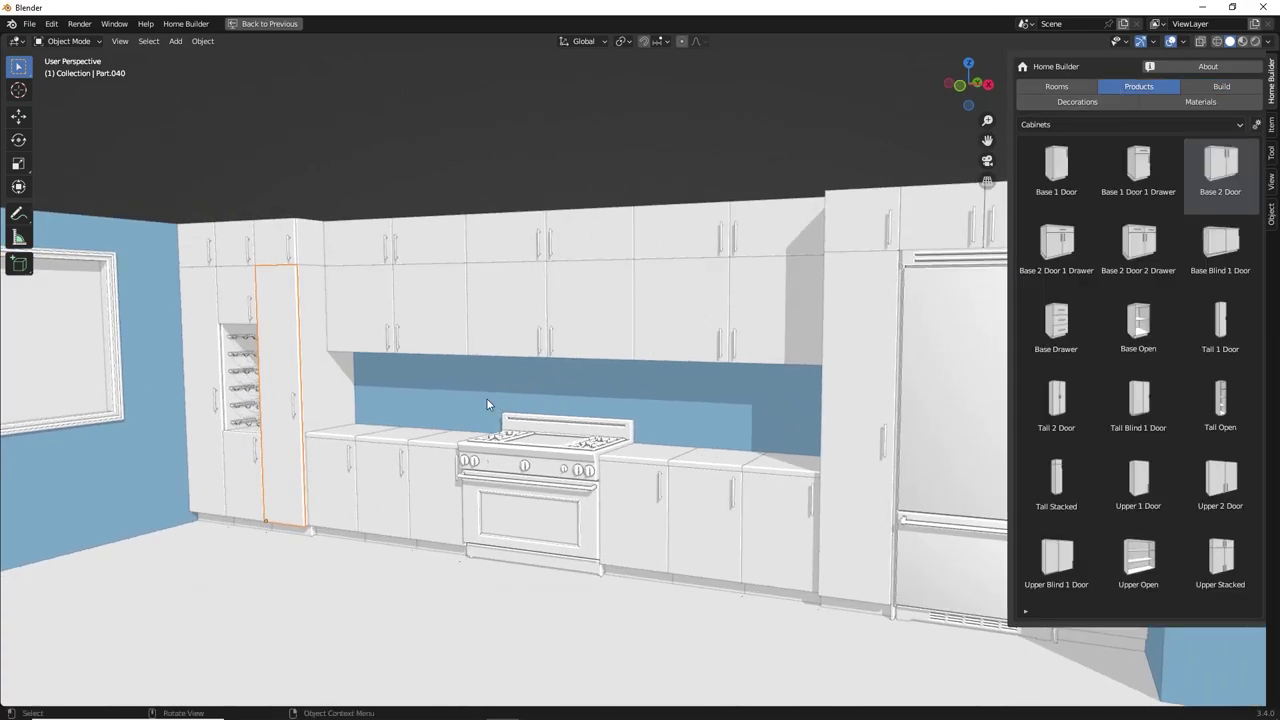
pyautogui.moveTo(680, 300); pyautogui.dragTo(650, 300, button='middle')
pyautogui.click(1256, 124)
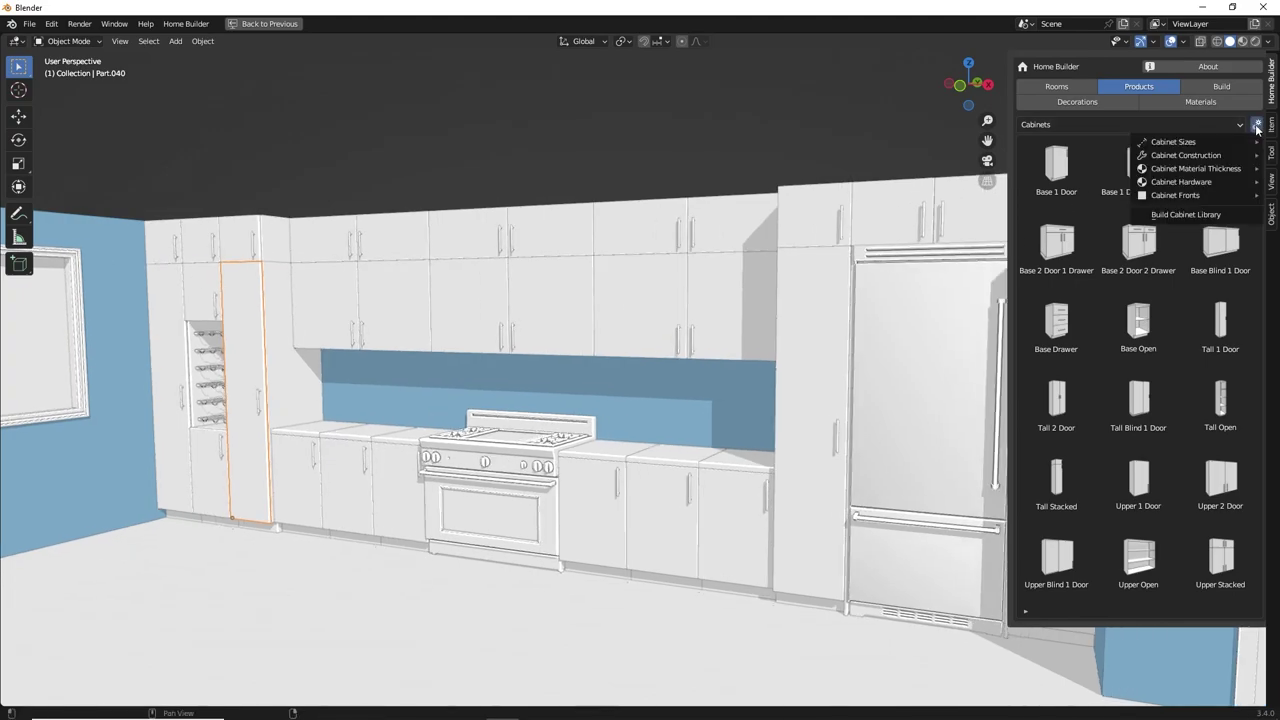
pyautogui.moveTo(1187, 185)
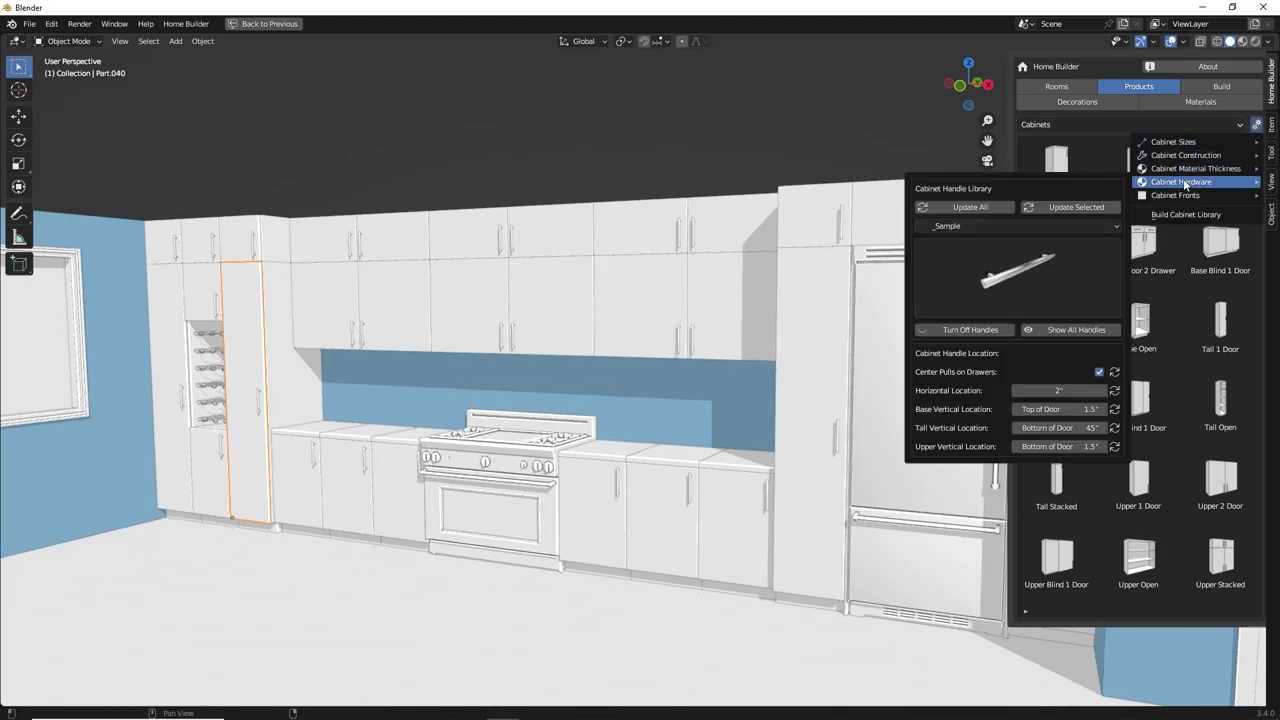
pyautogui.click(1010, 268)
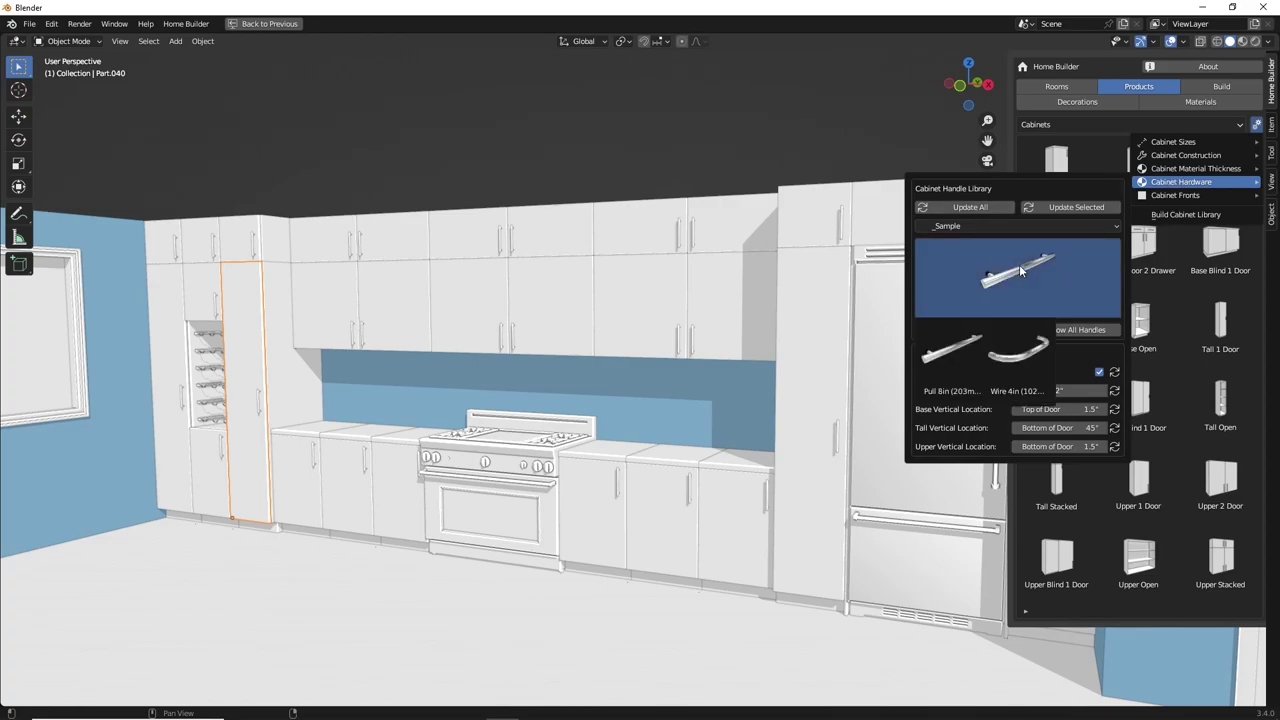
pyautogui.click(1018, 356)
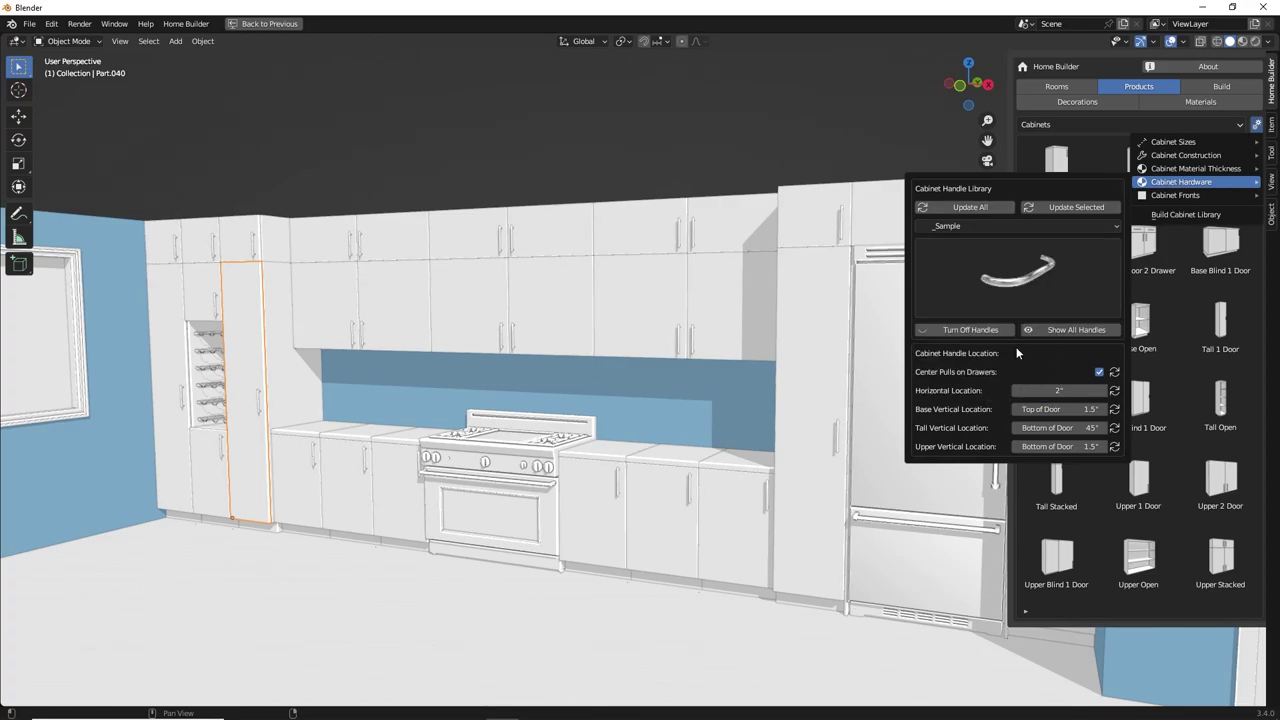
pyautogui.click(973, 208)
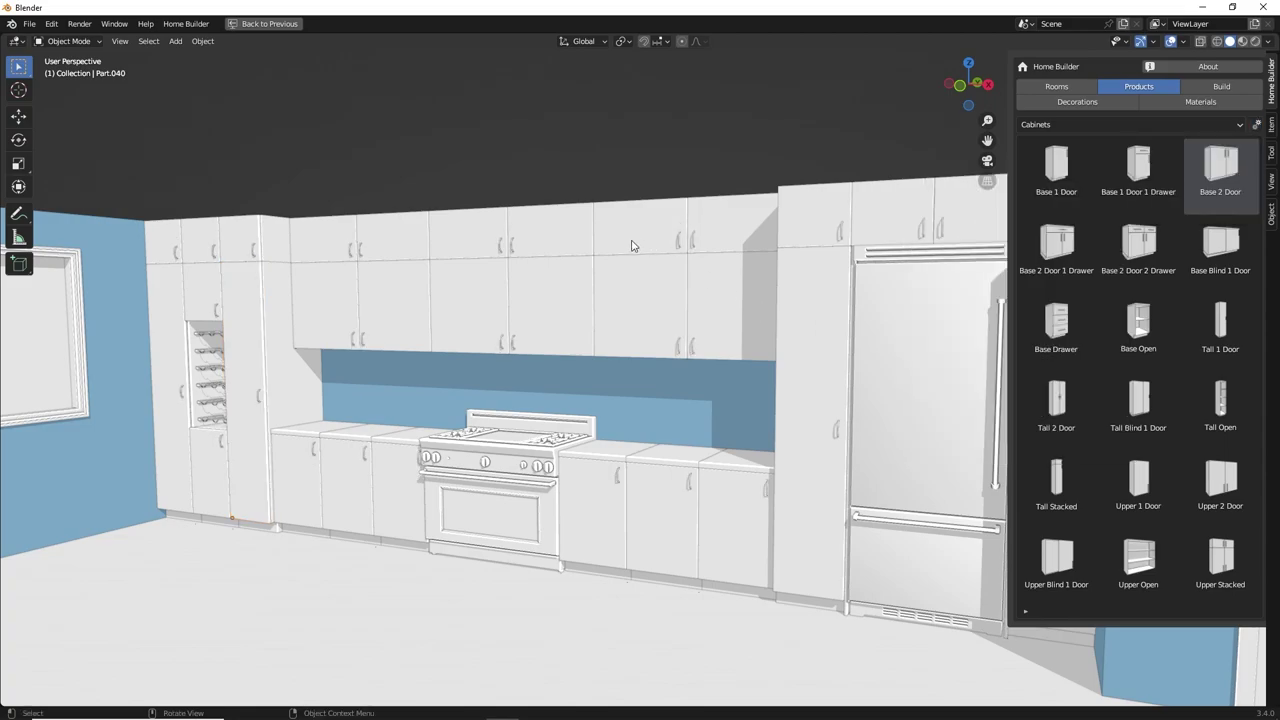
# - Turn off the handles on all cabinets in the cabinet hardware settings
pyautogui.click(1258, 125)
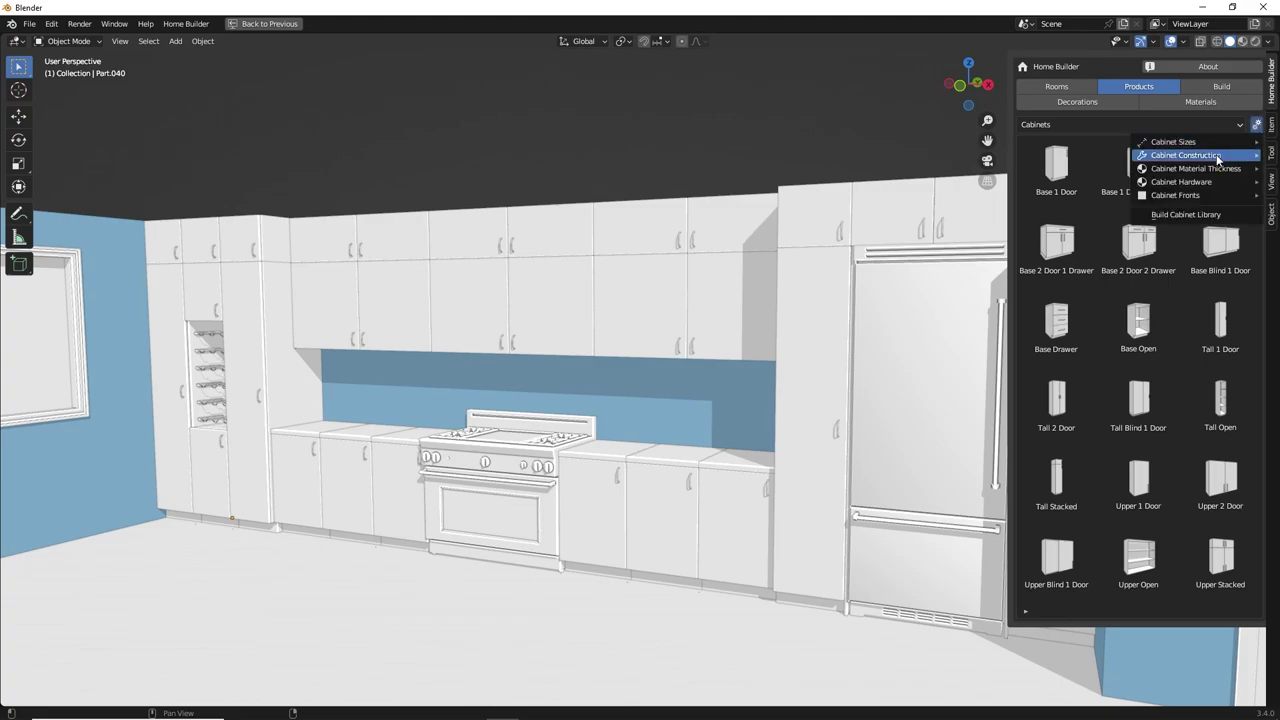
pyautogui.moveTo(1181, 181)
pyautogui.click(962, 330)
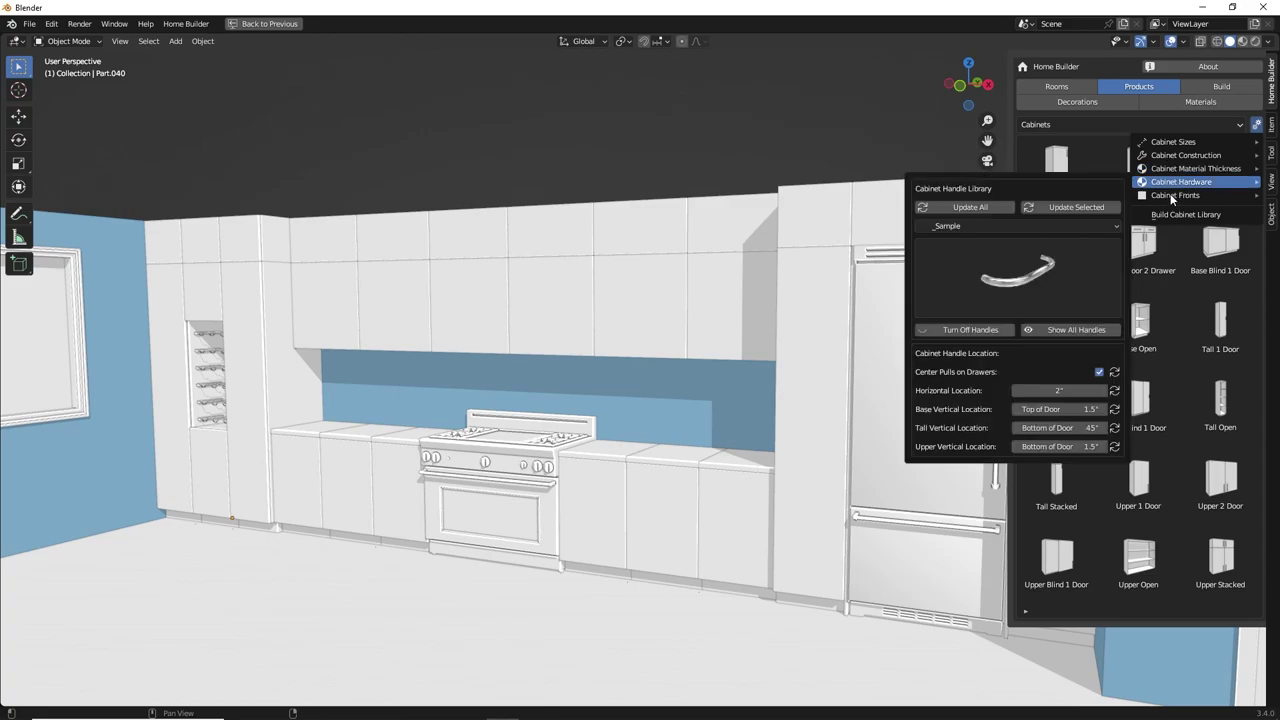
# - Update all cabinet fronts with the framed panel door from the _Sample front library
pyautogui.moveTo(1190, 197)
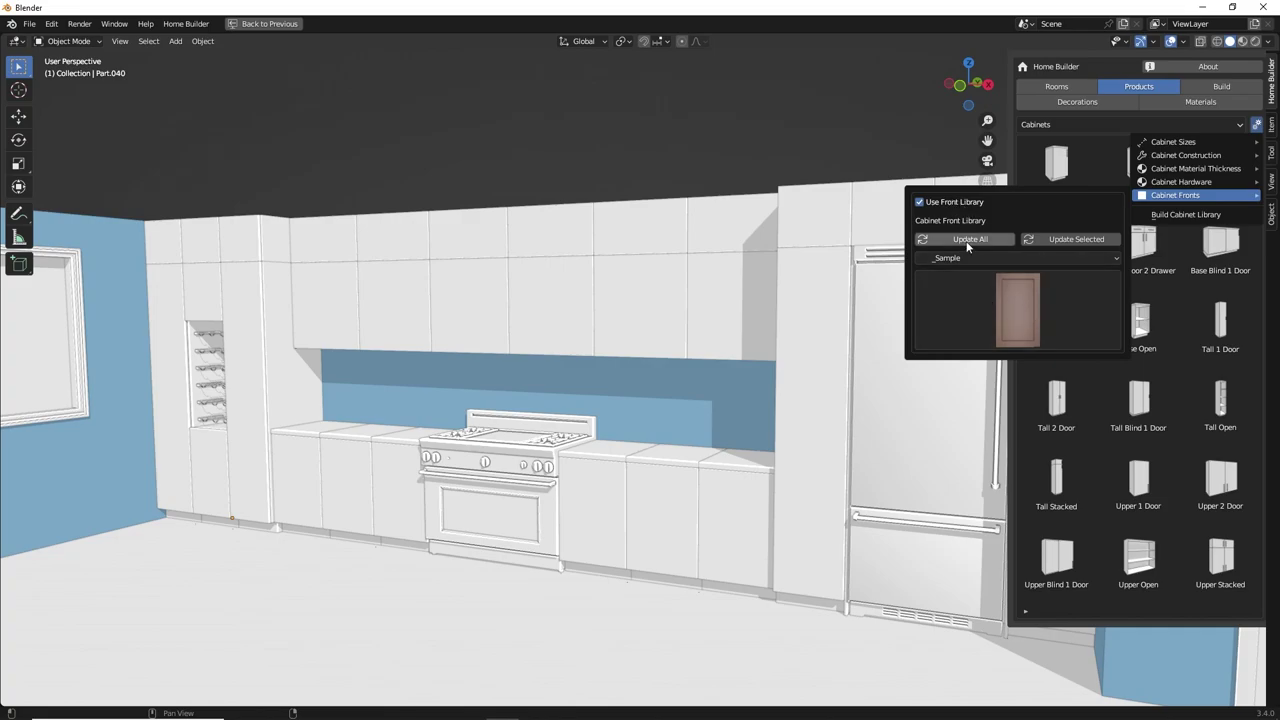
pyautogui.click(963, 241)
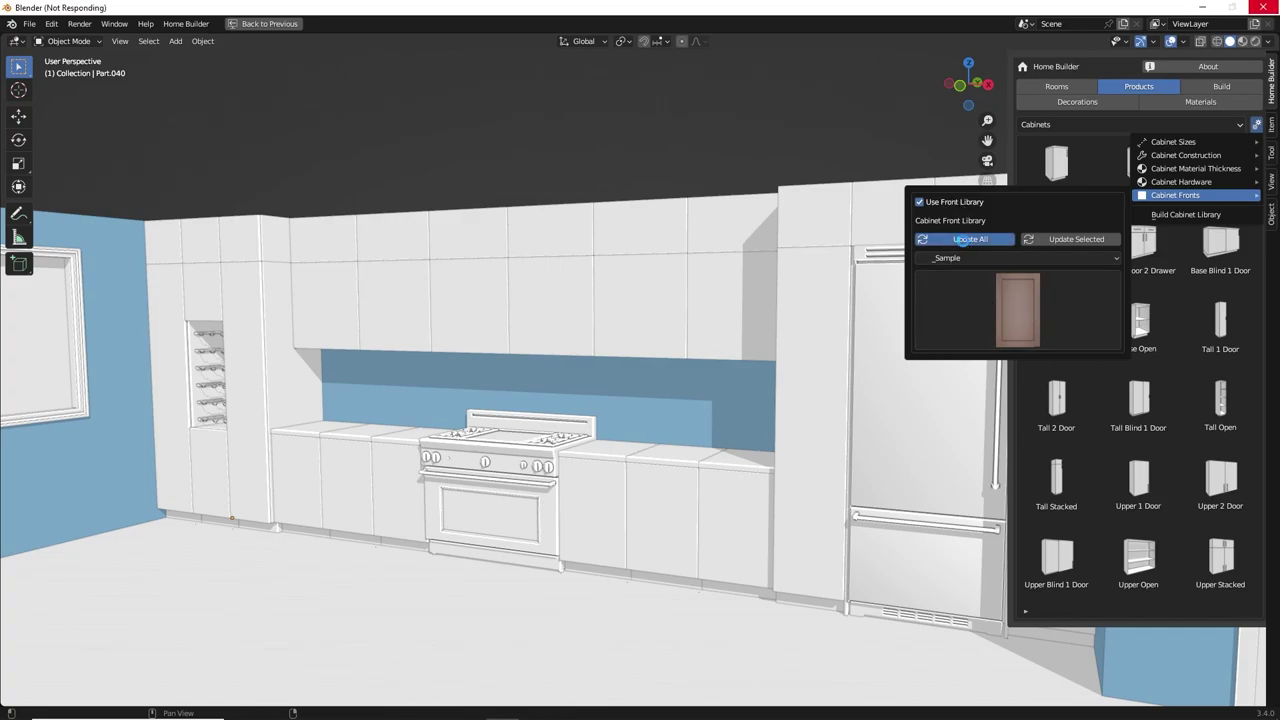
pyautogui.moveTo(528, 289); pyautogui.dragTo(404, 308, button='middle')
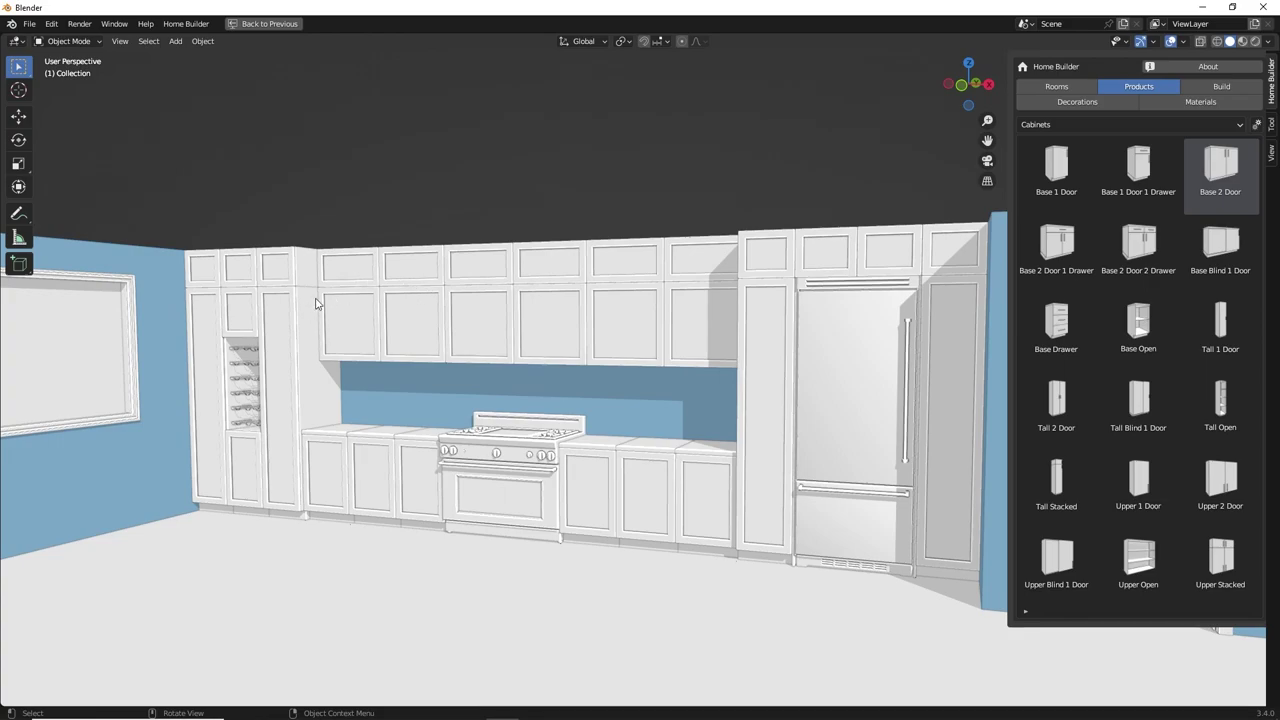
pyautogui.moveTo(408, 323); pyautogui.dragTo(490, 330, button='middle')
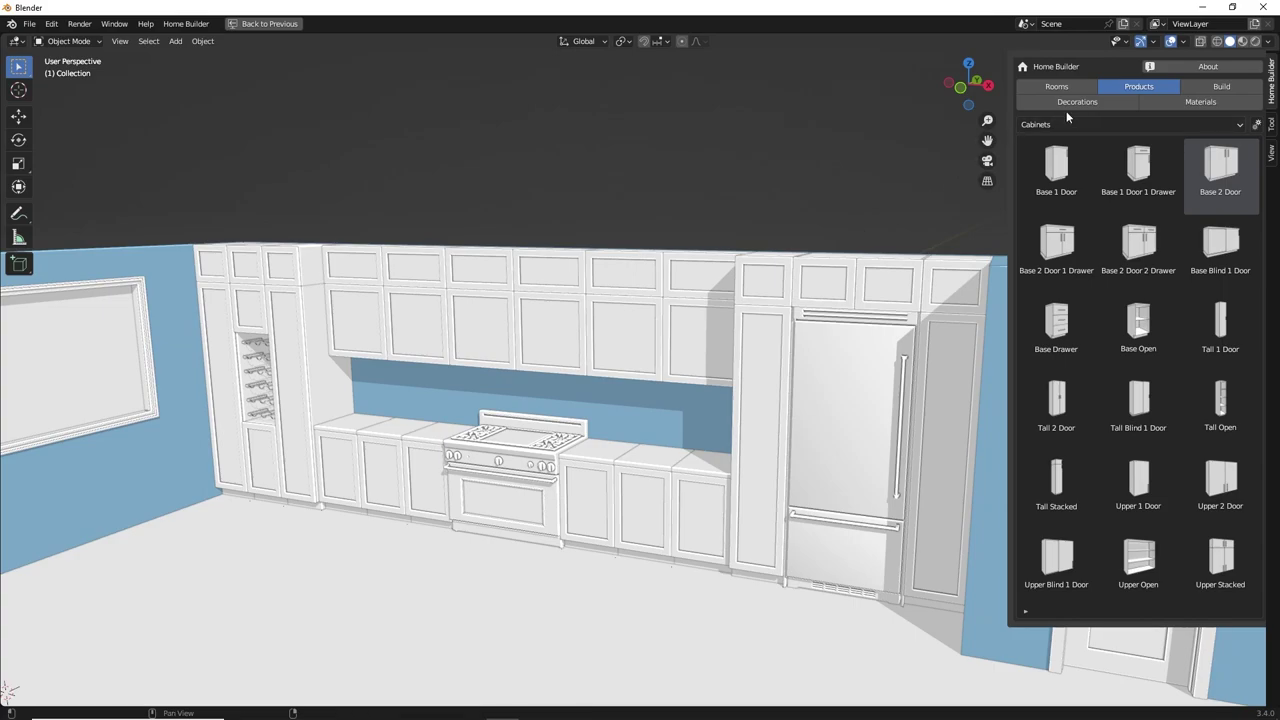
# - Place the Salt And Pepper set from Kitchen Decorations on the counter just beside the range, on the refrigerator side
pyautogui.click(1074, 103)
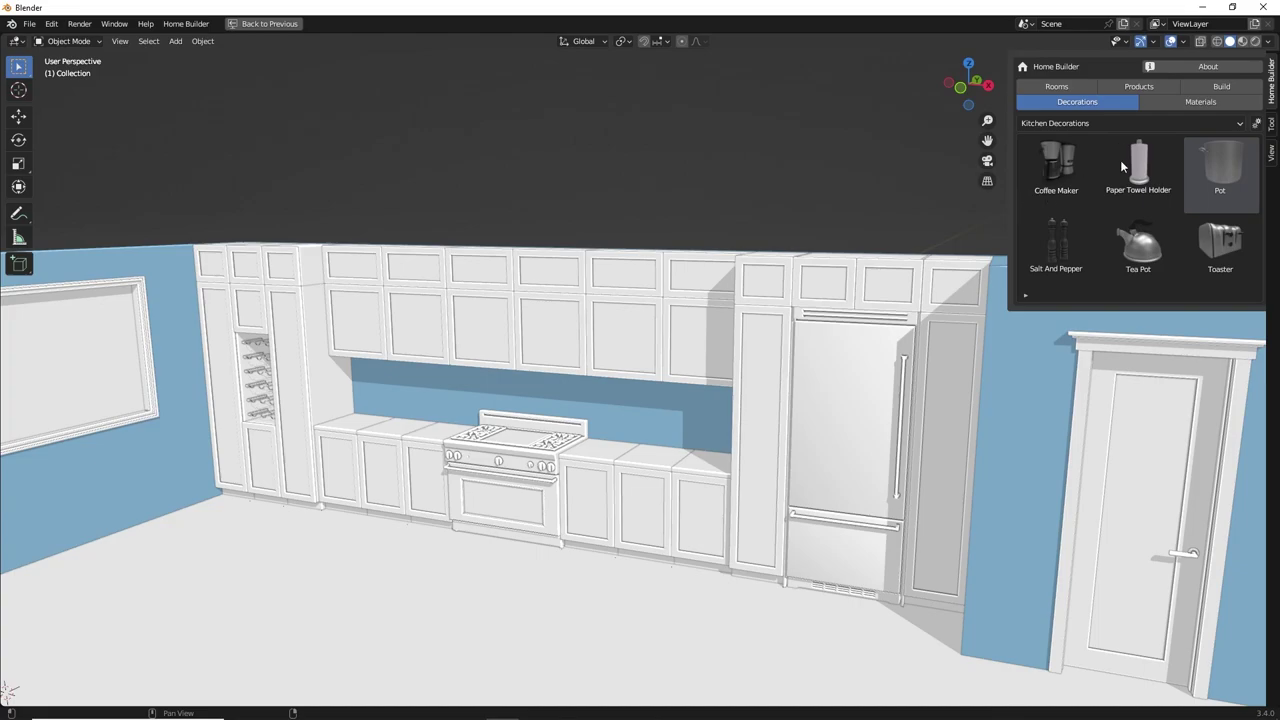
pyautogui.scroll(4, 570, 410)
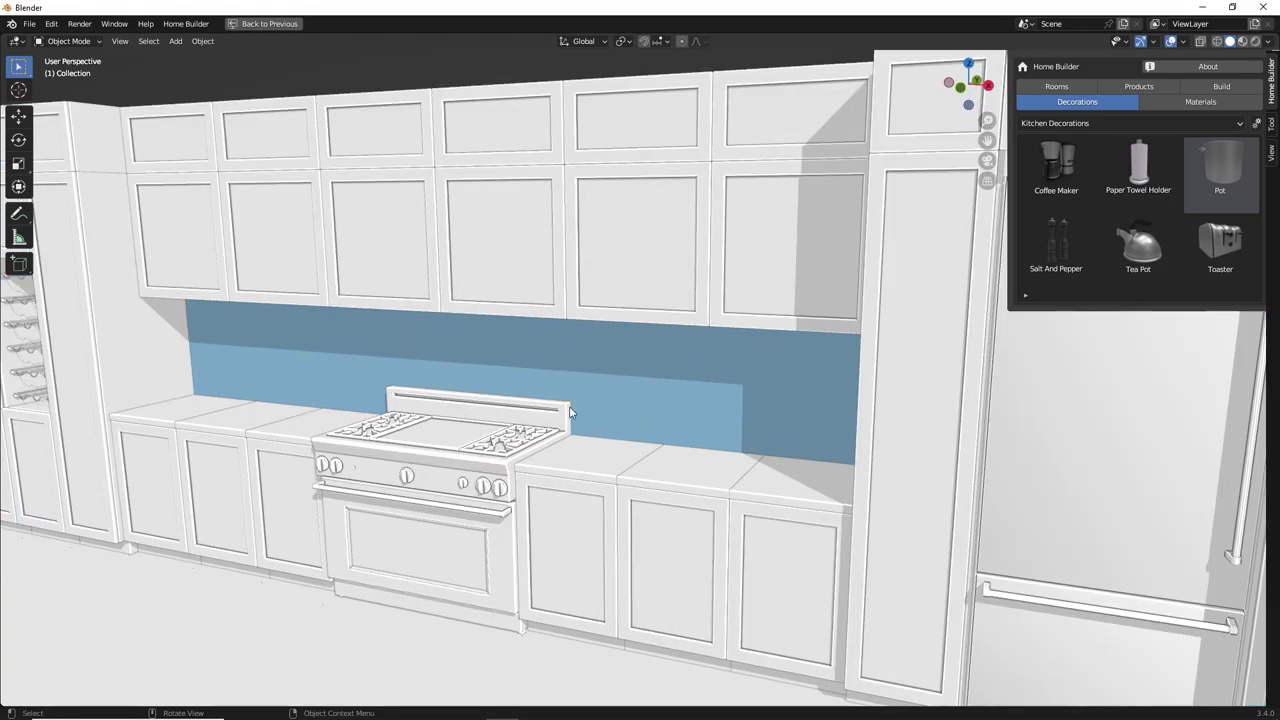
pyautogui.click(1068, 240)
pyautogui.click(597, 413)
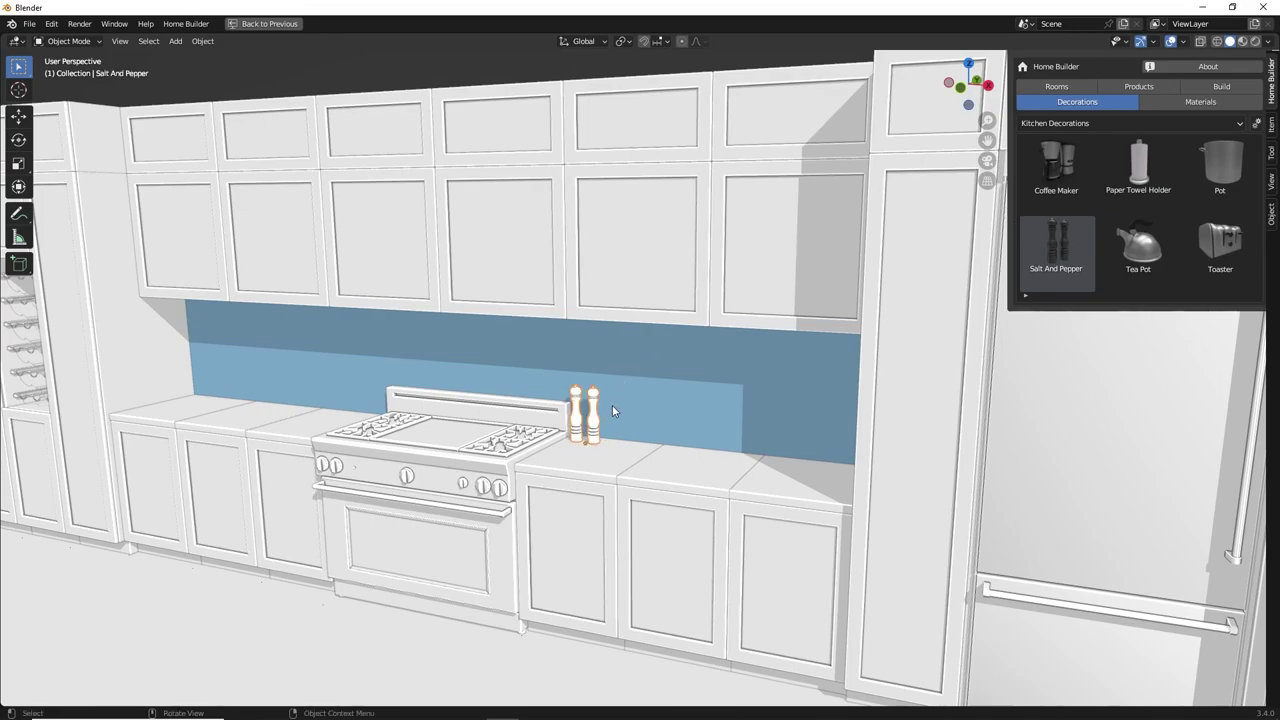
pyautogui.scroll(-3, 608, 406)
pyautogui.moveTo(608, 406); pyautogui.dragTo(522, 414, button='middle')
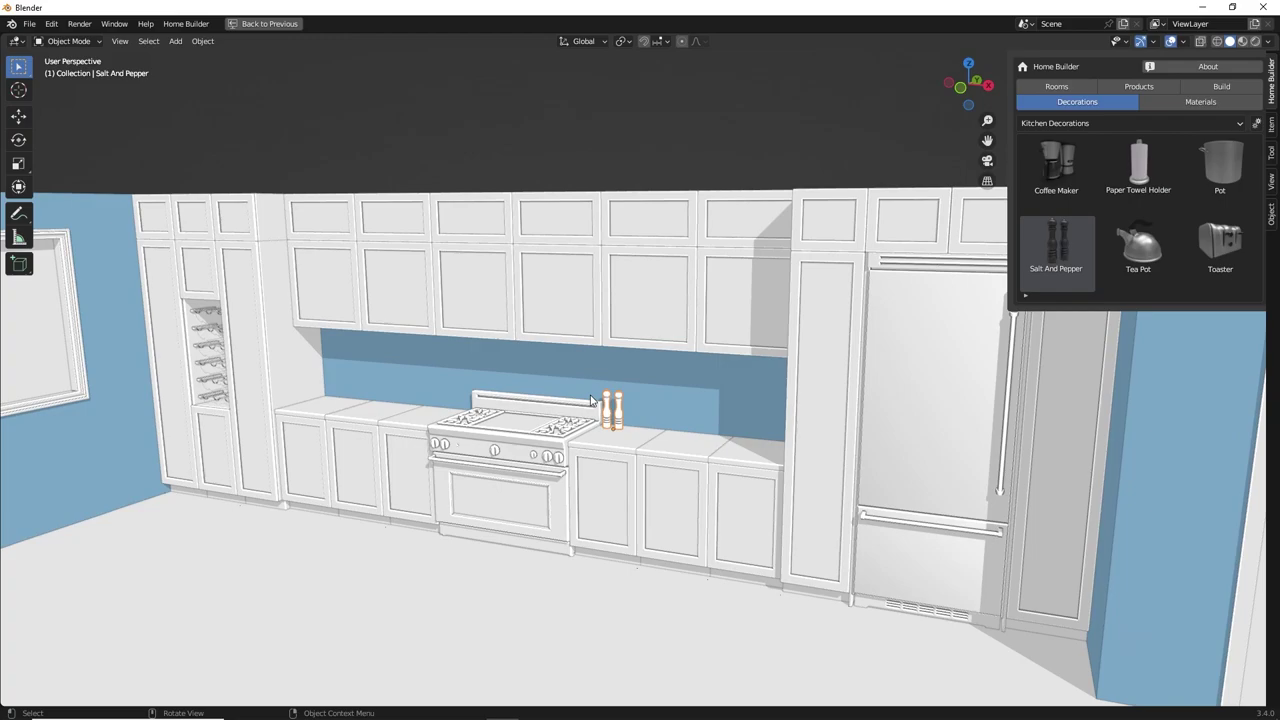
# - Add the Dark Kitchen Pack folder to Home Builder as an external library
pyautogui.click(1108, 122)
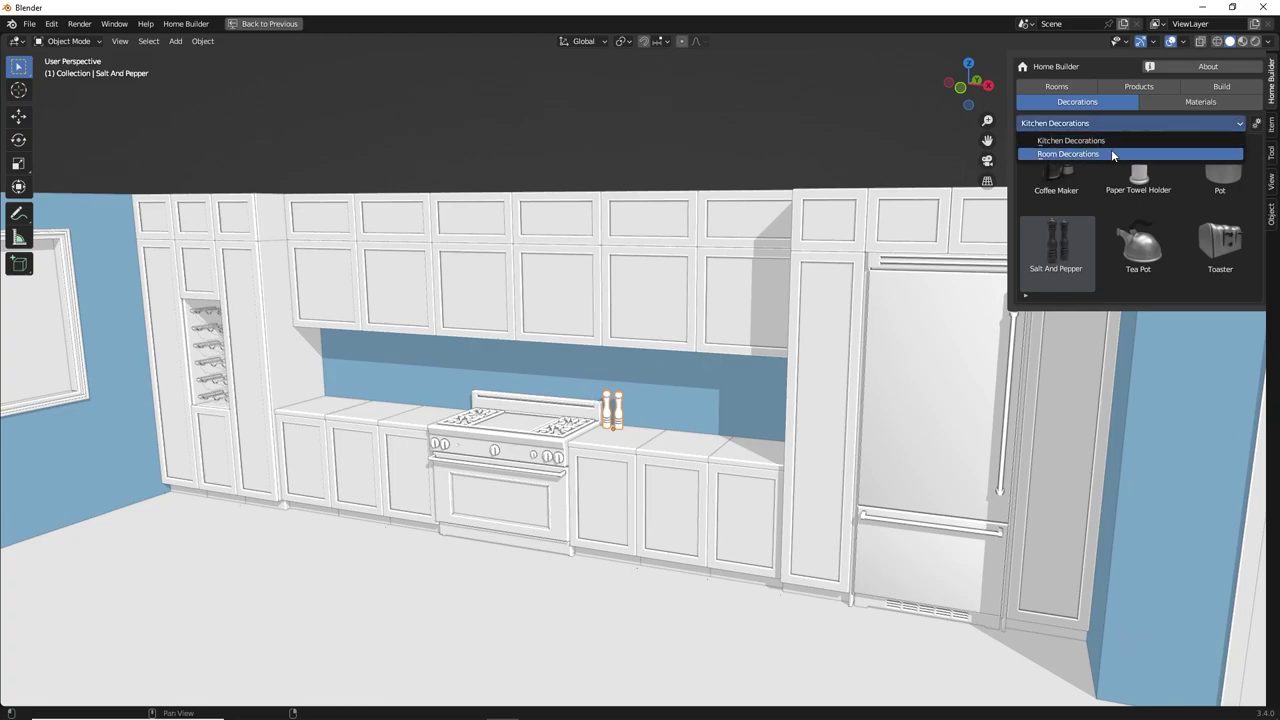
pyautogui.click(1152, 126)
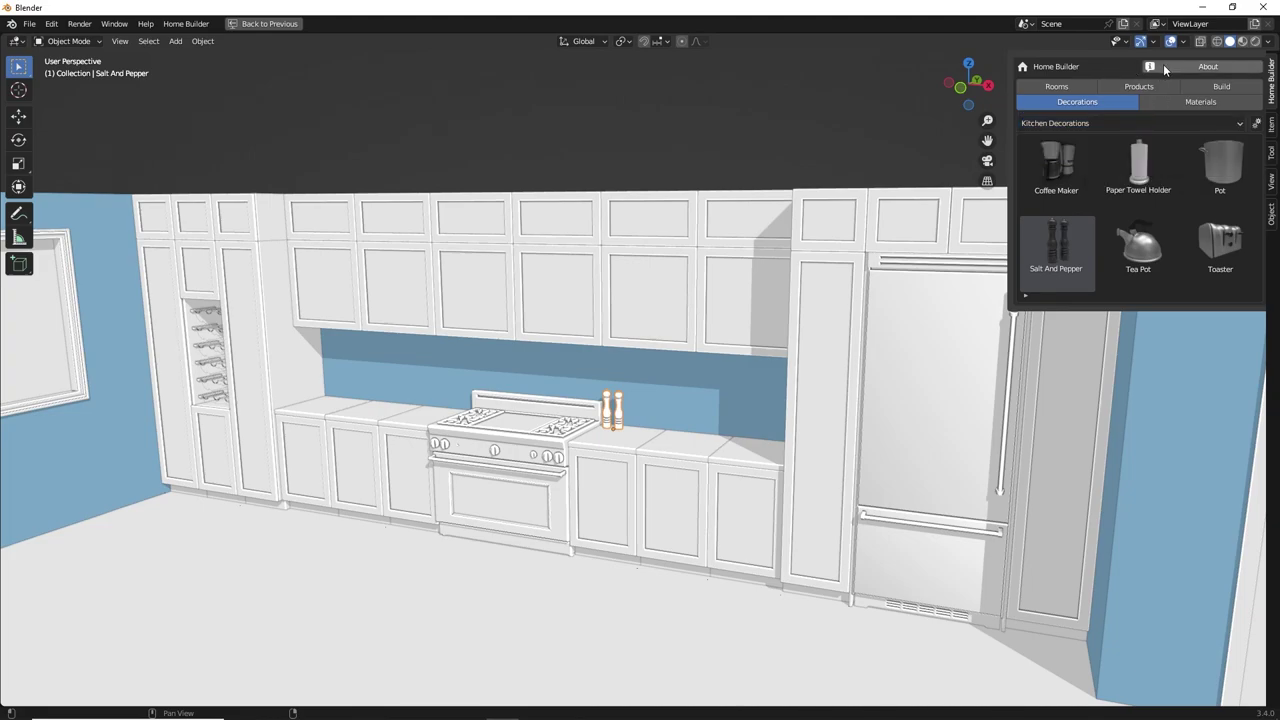
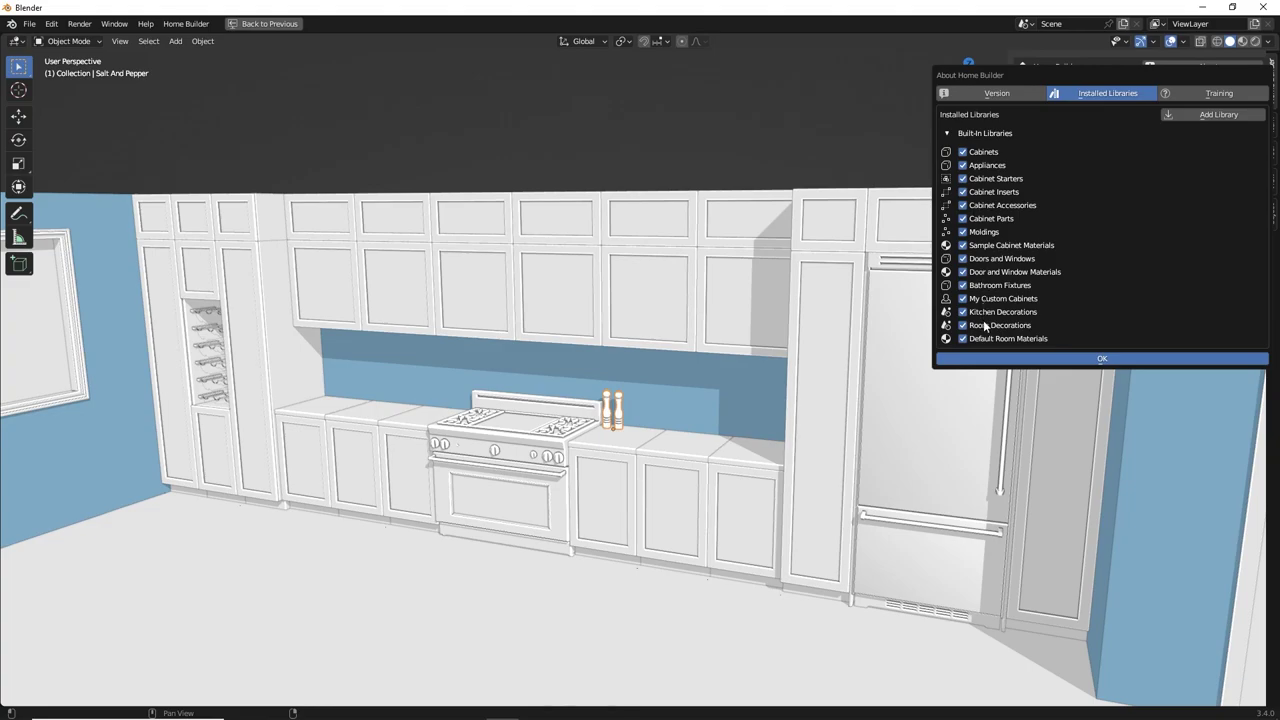
pyautogui.click(950, 132)
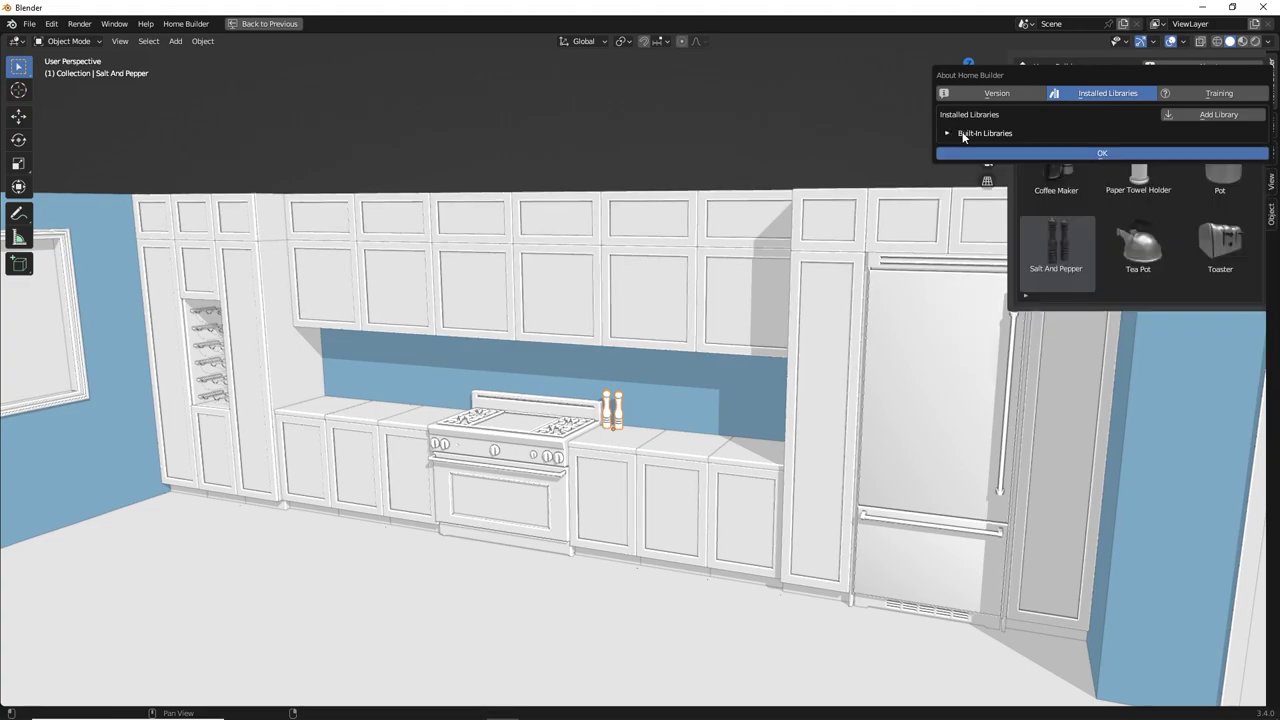
pyautogui.click(1203, 116)
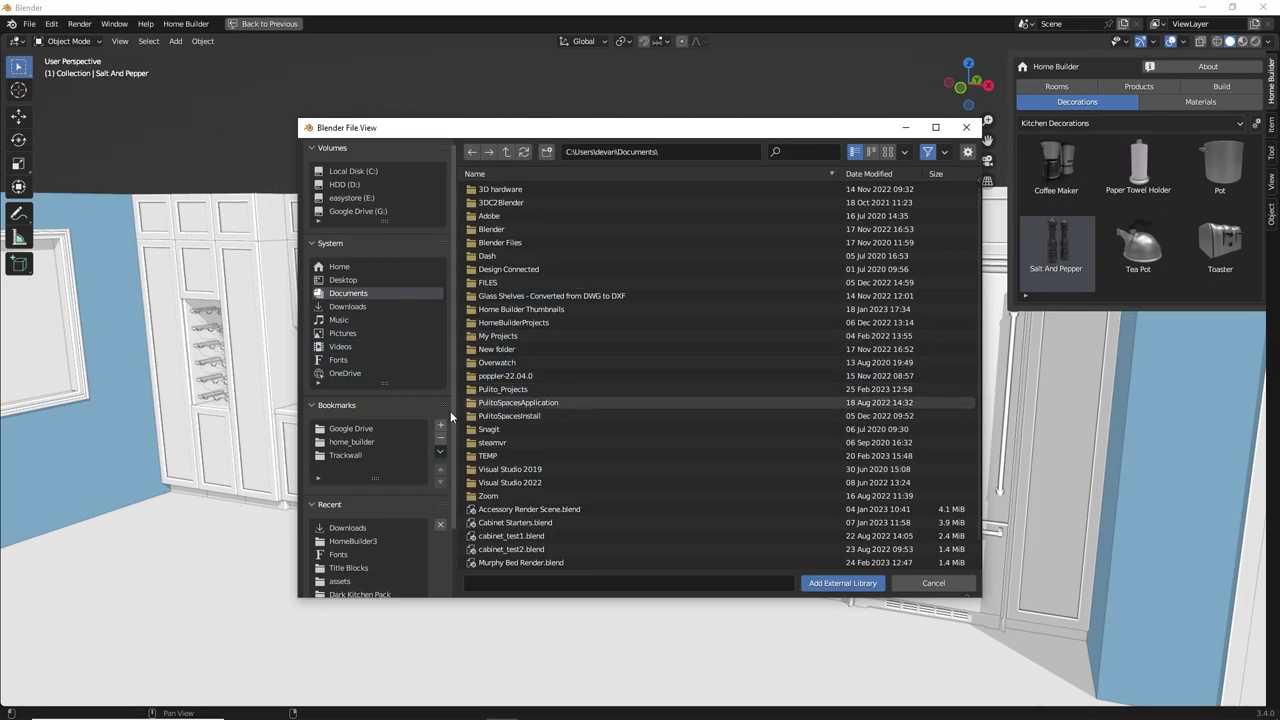
pyautogui.scroll(-2, 370, 450)
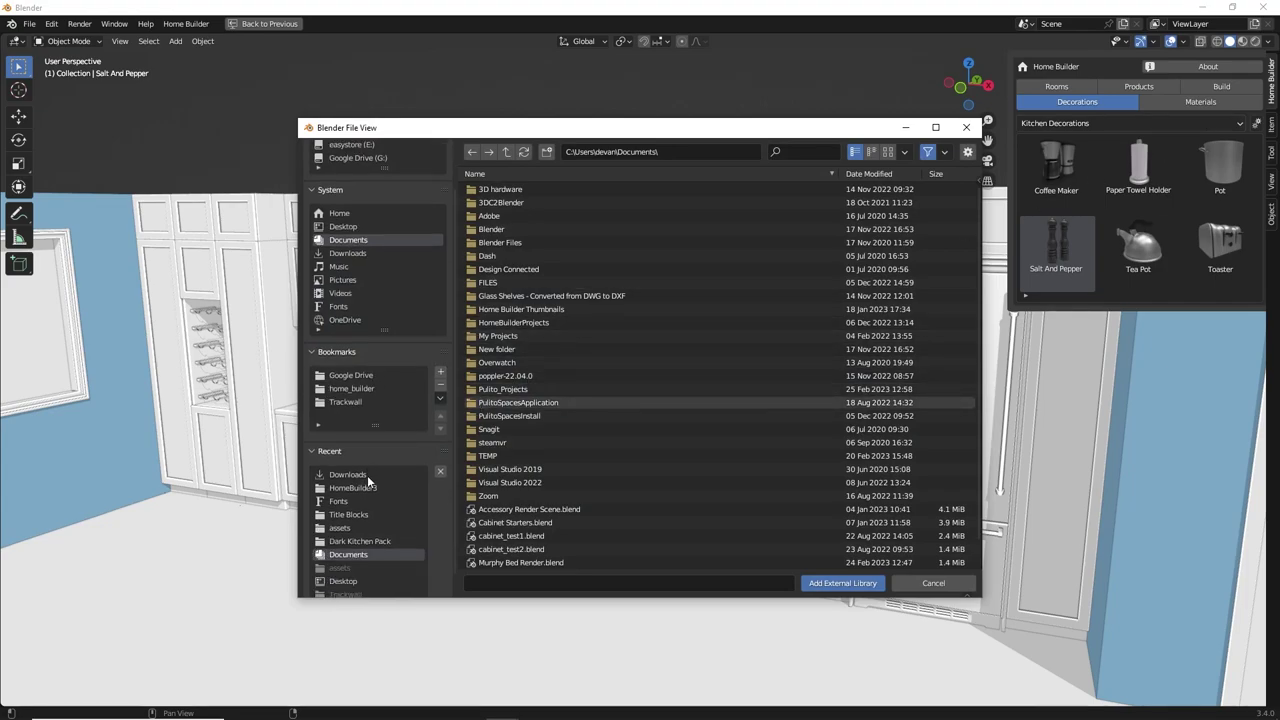
pyautogui.click(355, 541)
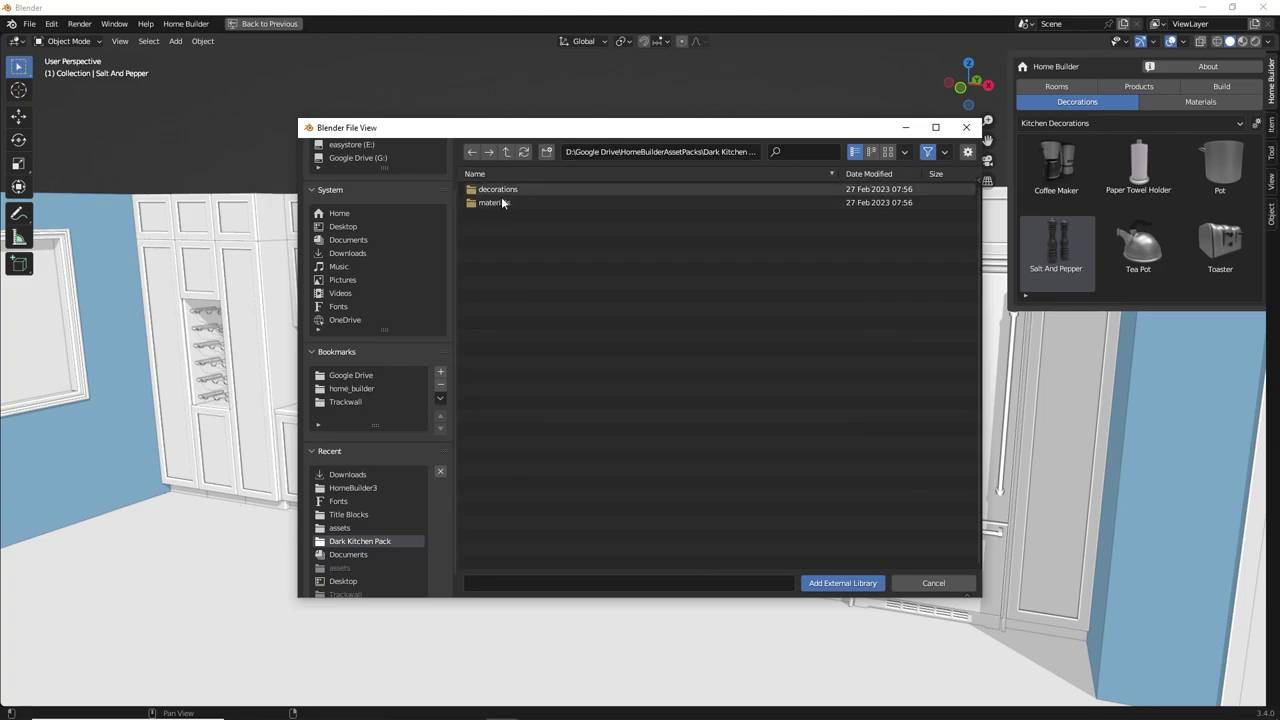
pyautogui.click(835, 585)
# - Examine the Dark Kitchen Pack entry among the installed libraries
pyautogui.click(1176, 70)
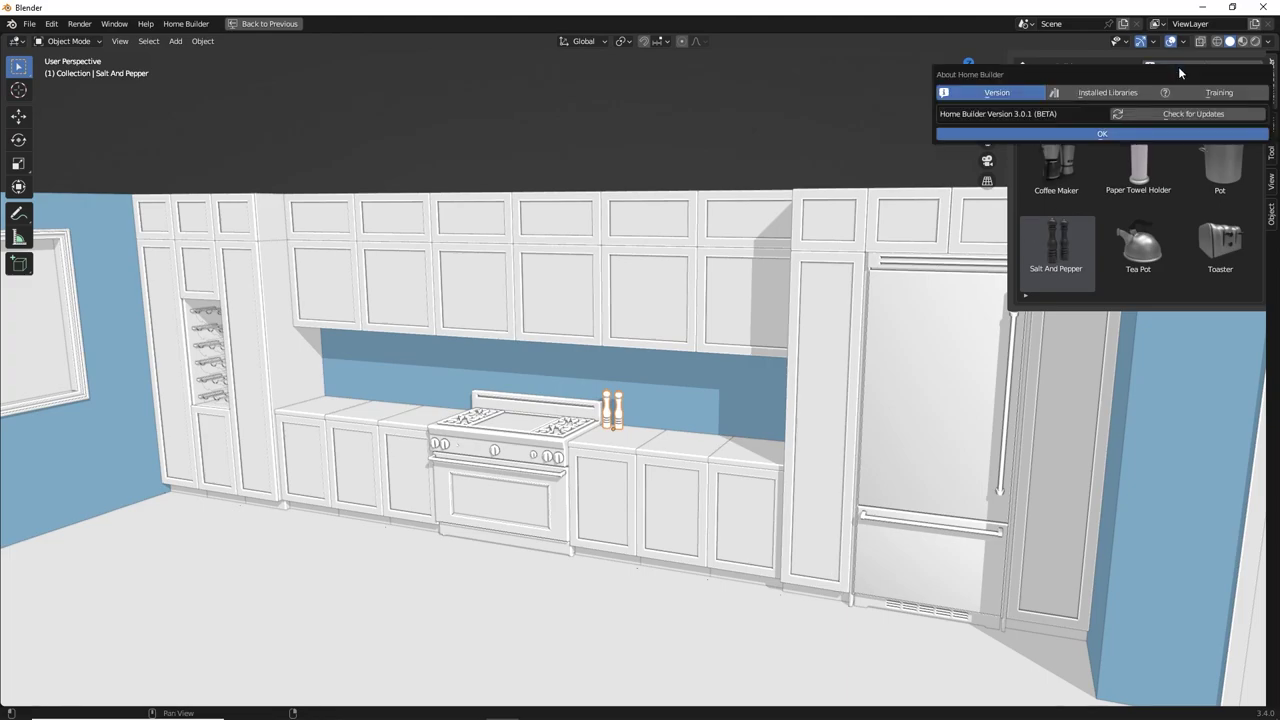
pyautogui.click(1095, 92)
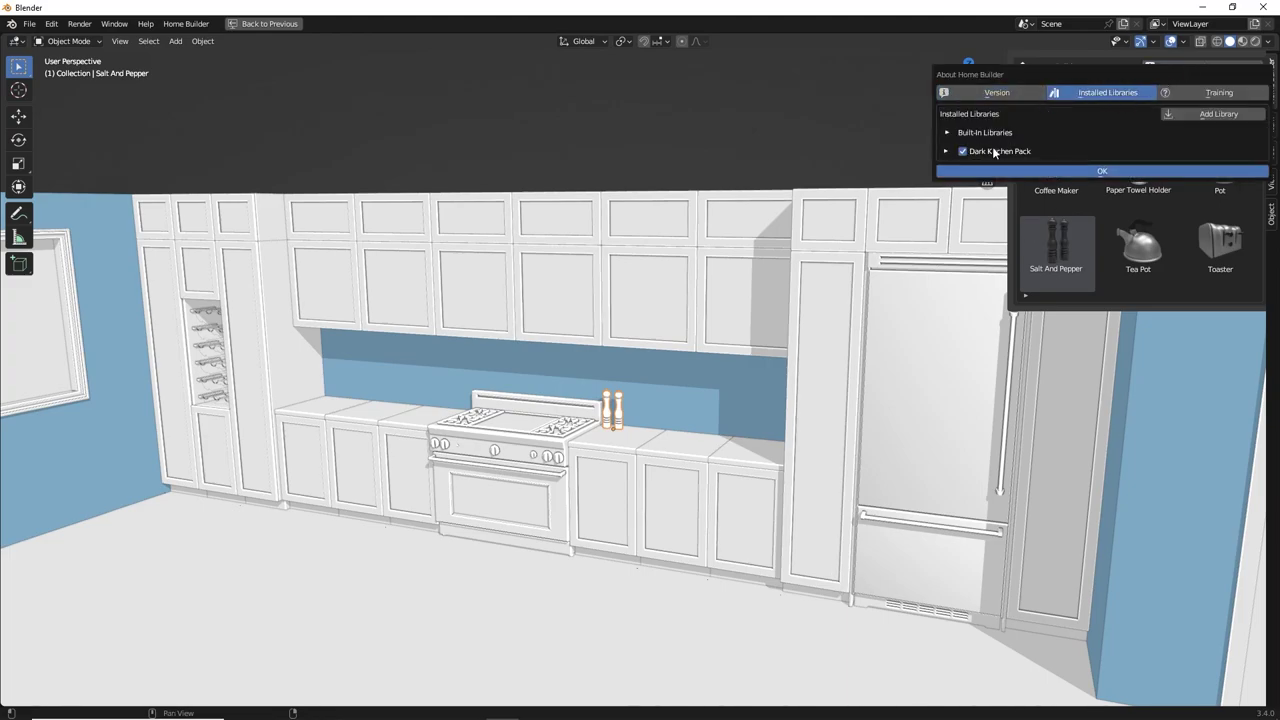
pyautogui.click(947, 151)
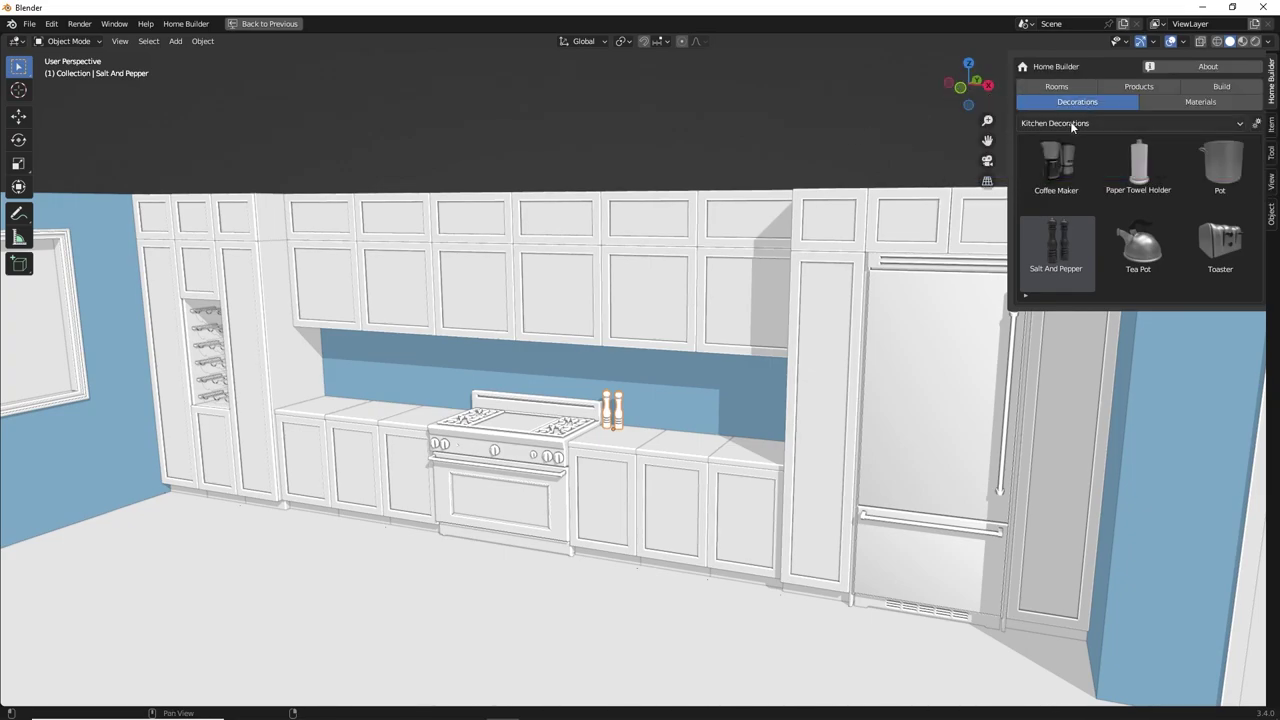
# - Place the iMeshh Carousel Steel from Dark Kitchen Deco on the counter next to the tall wine rack cabinet
pyautogui.click(1070, 122)
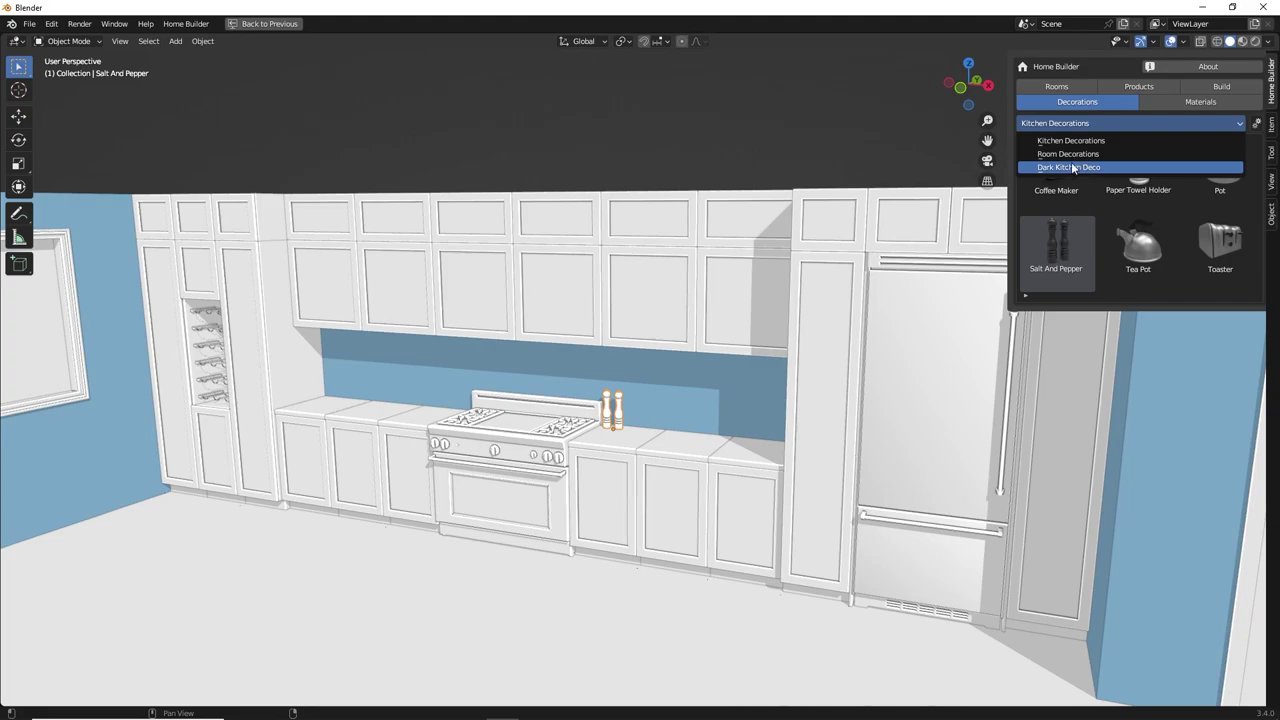
pyautogui.click(1071, 168)
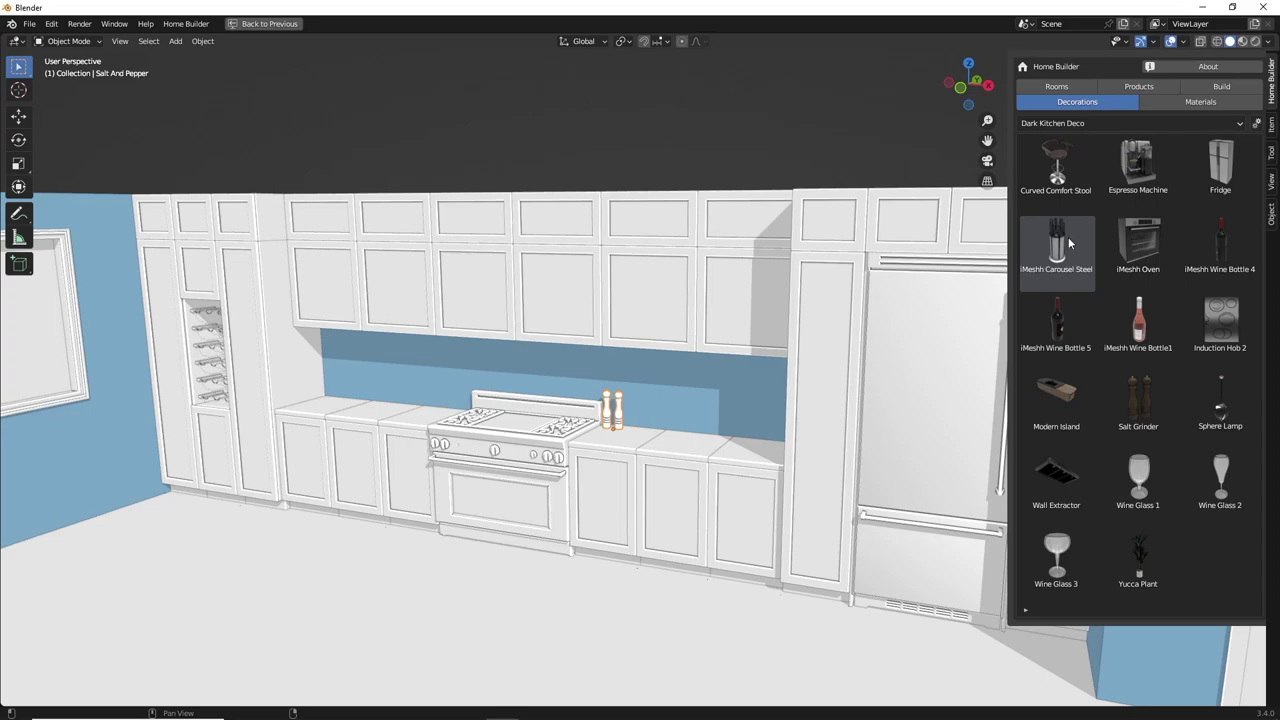
pyautogui.moveTo(445, 362); pyautogui.dragTo(517, 365, button='middle')
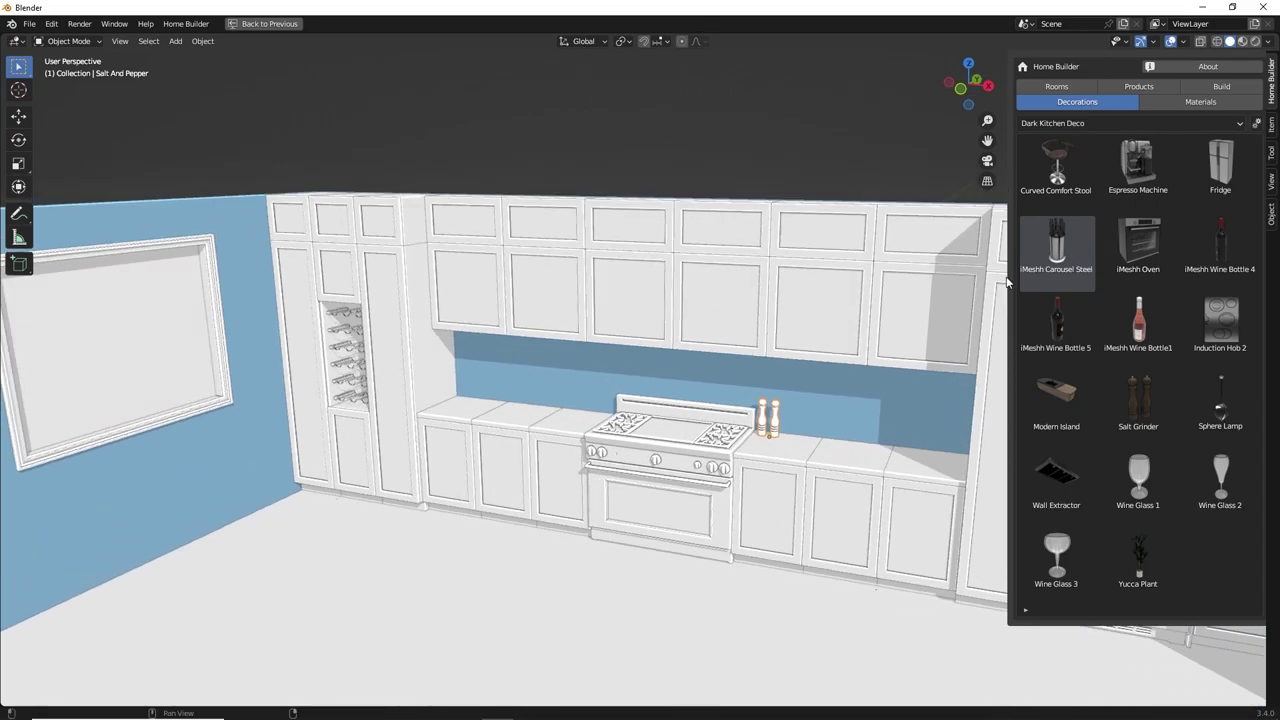
pyautogui.click(460, 405)
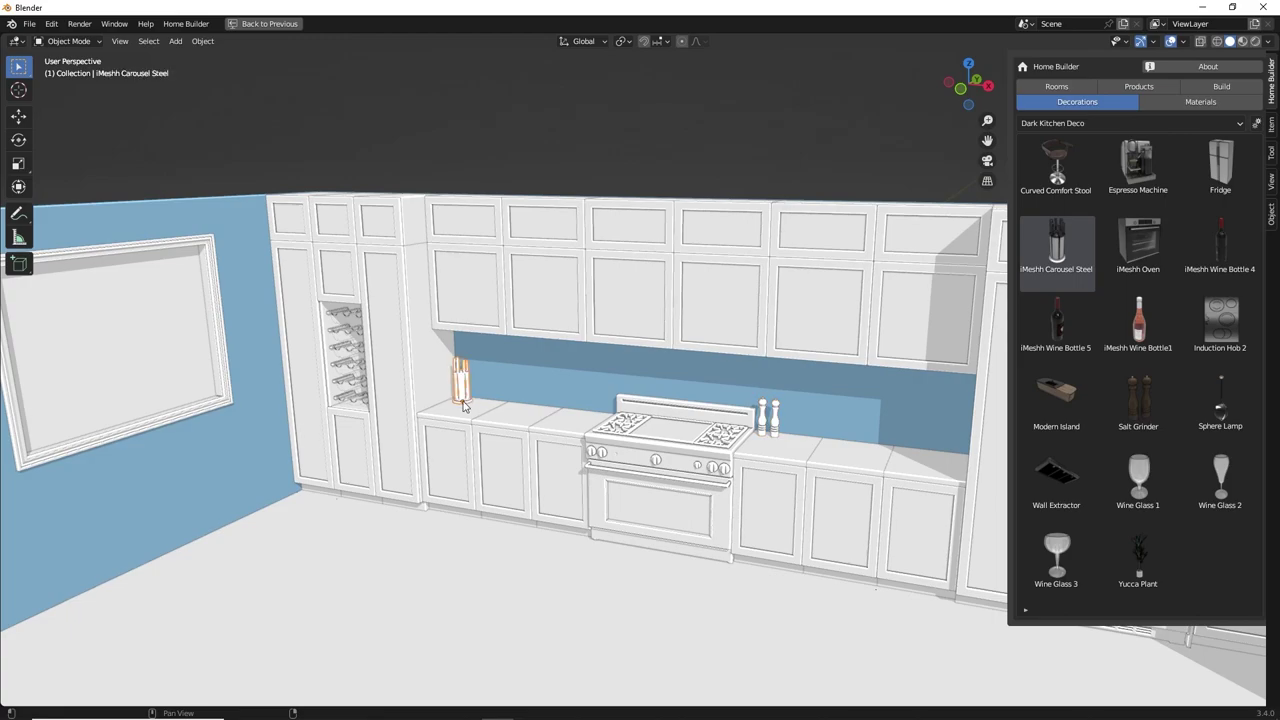
# - Place the Espresso Machine on the counter end nearest the refrigerator and the Modern Island on the floor in front of the range
pyautogui.keyDown('shift'); pyautogui.moveTo(718, 352); pyautogui.dragTo(570, 345, button='middle'); pyautogui.keyUp('shift')
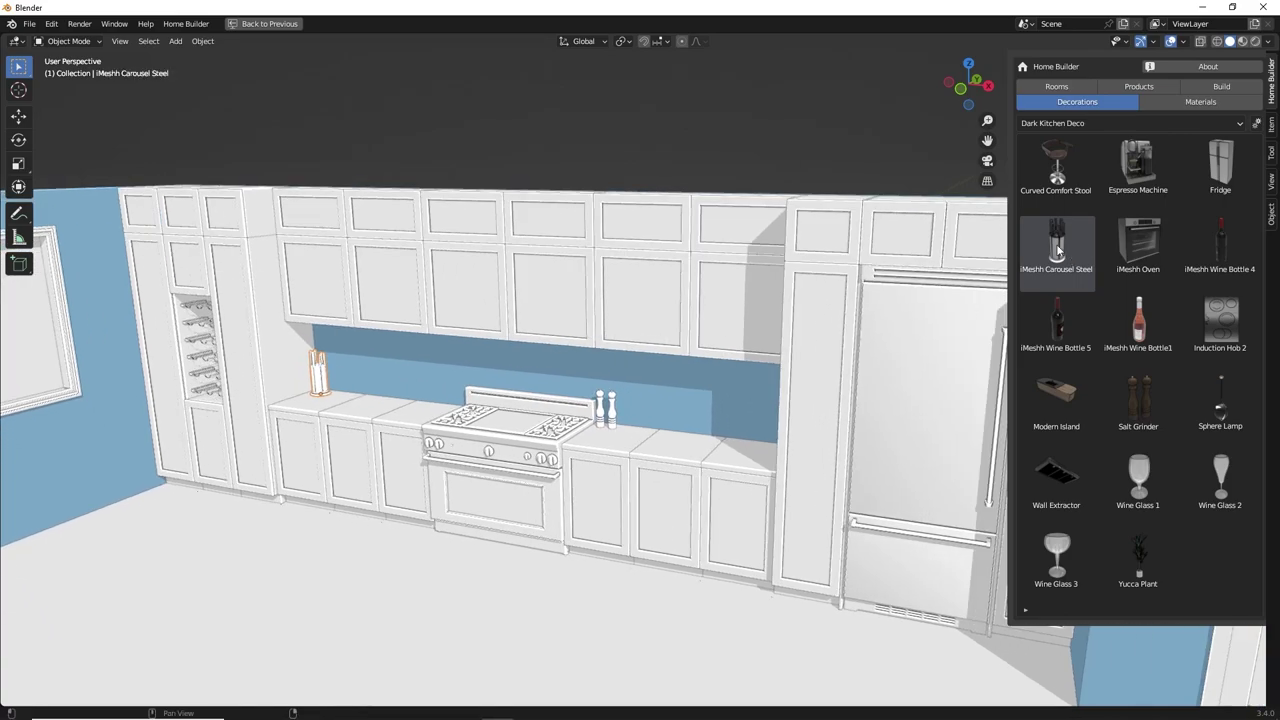
pyautogui.click(1152, 172)
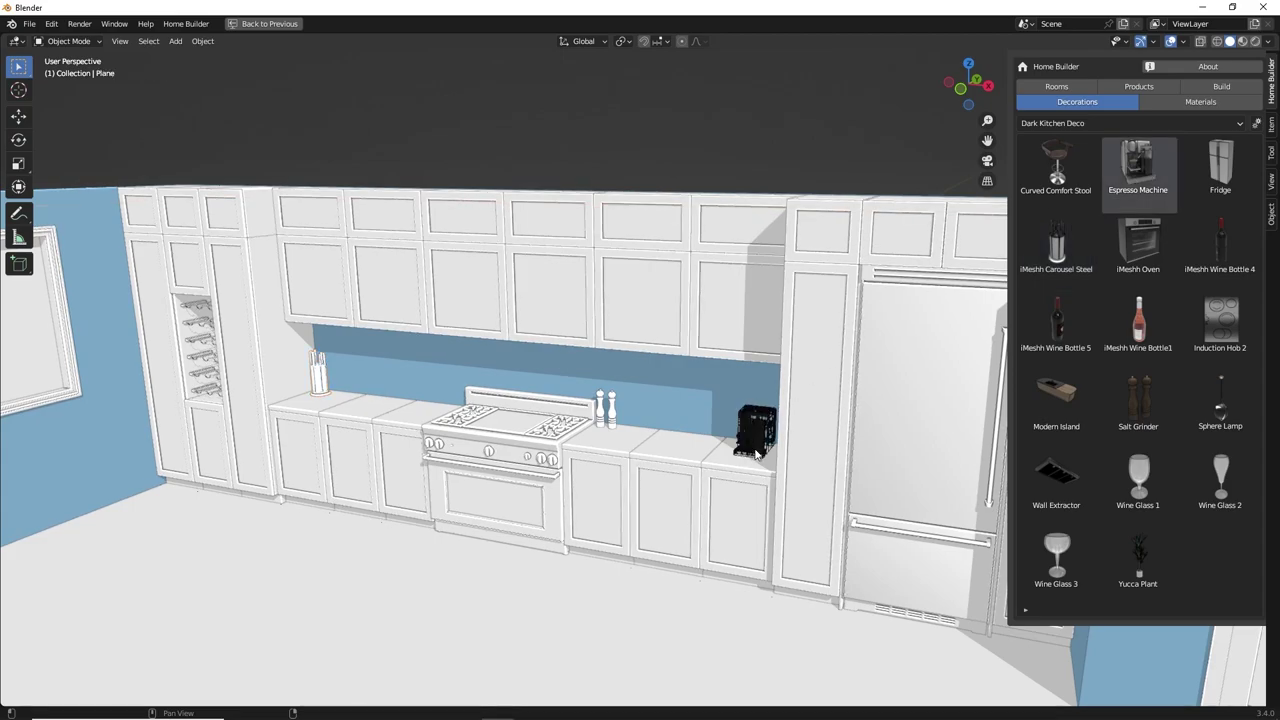
pyautogui.click(757, 455)
pyautogui.moveTo(487, 469); pyautogui.dragTo(1020, 364, button='middle')
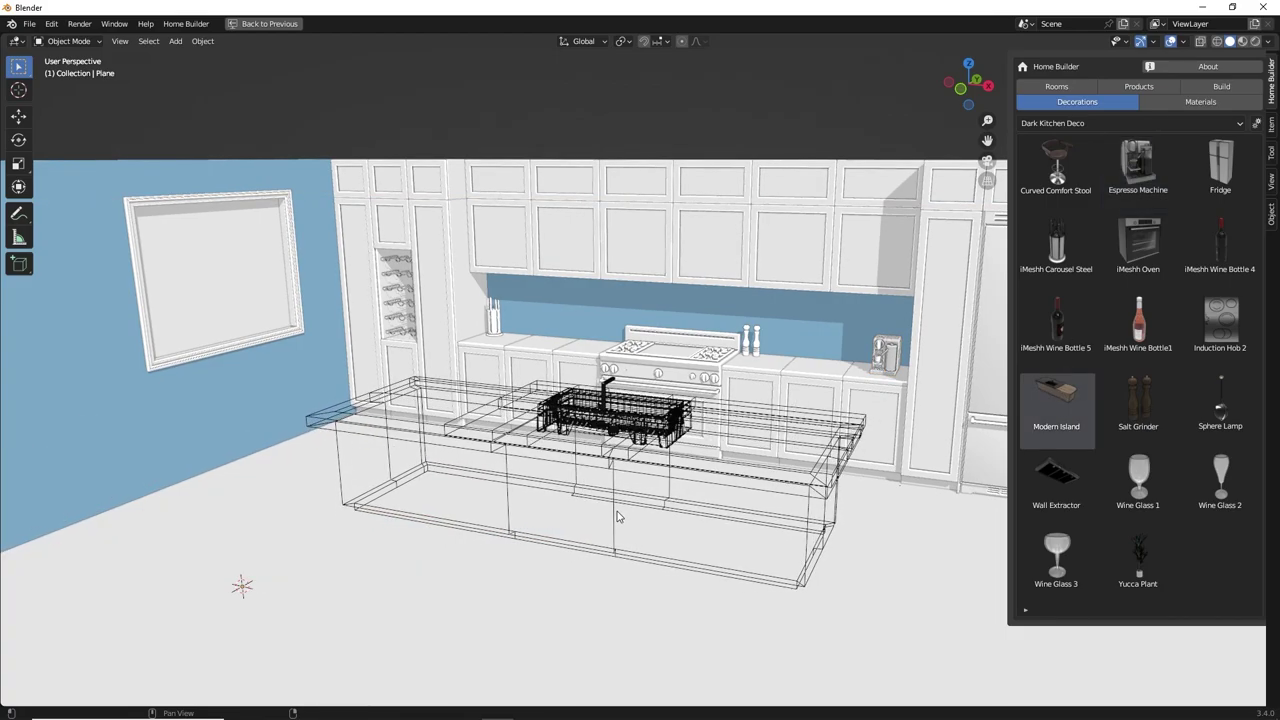
pyautogui.click(617, 516)
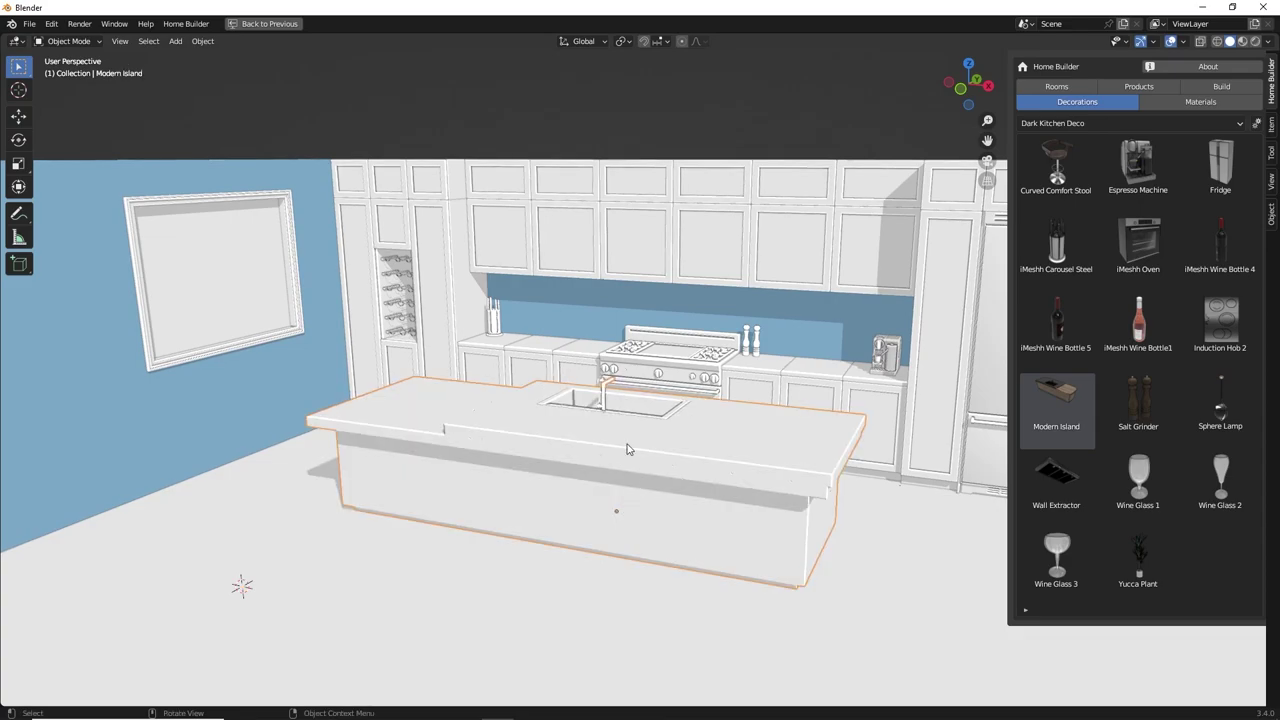
# - Place a Curved Comfort Stool in front of the island and duplicate it twice along the X axis to make a row of three
pyautogui.click(1056, 178)
pyautogui.click(368, 553)
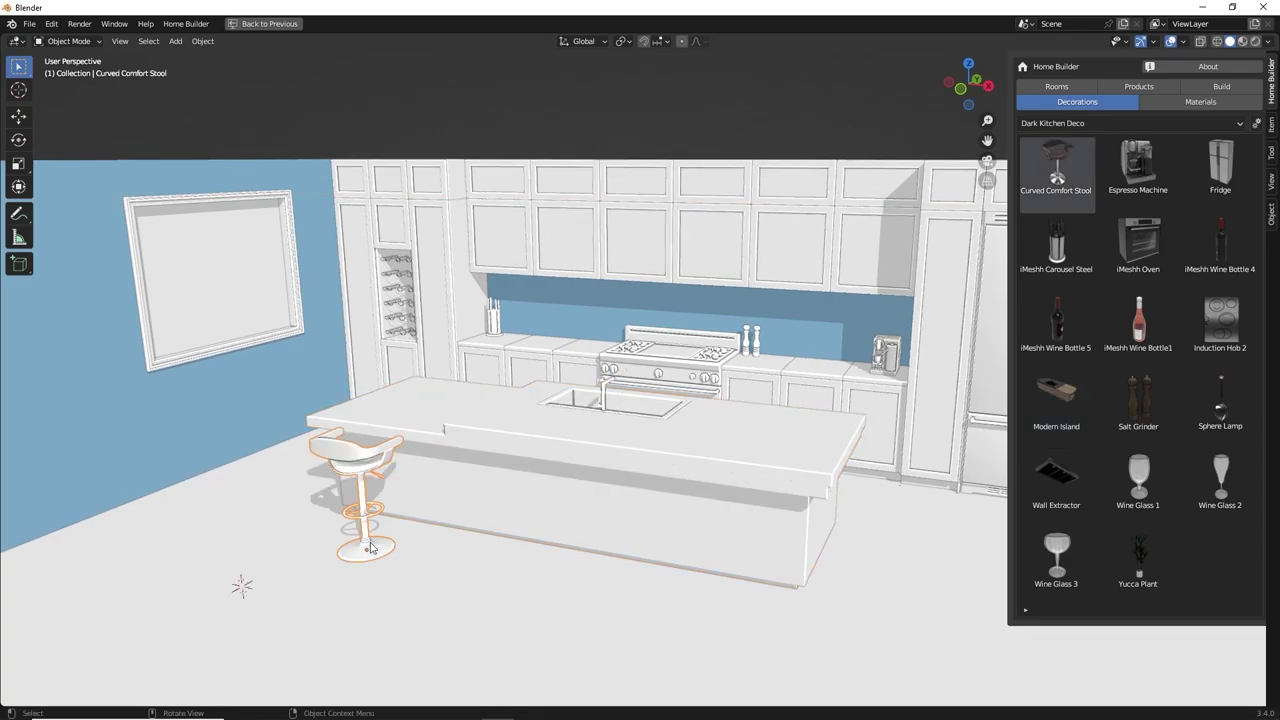
pyautogui.hotkey('shift', 'd')
pyautogui.press('x')
pyautogui.click(510, 565)
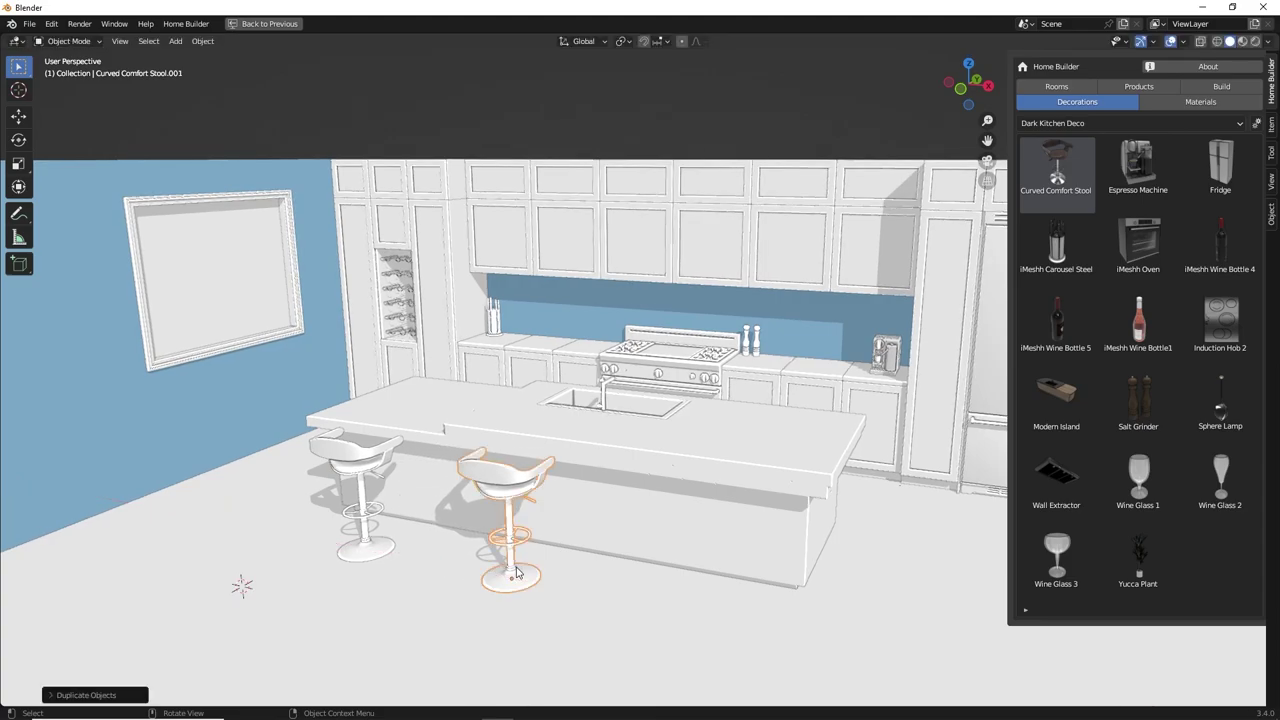
pyautogui.hotkey('shift', 'd')
pyautogui.press('x')
pyautogui.click(706, 597)
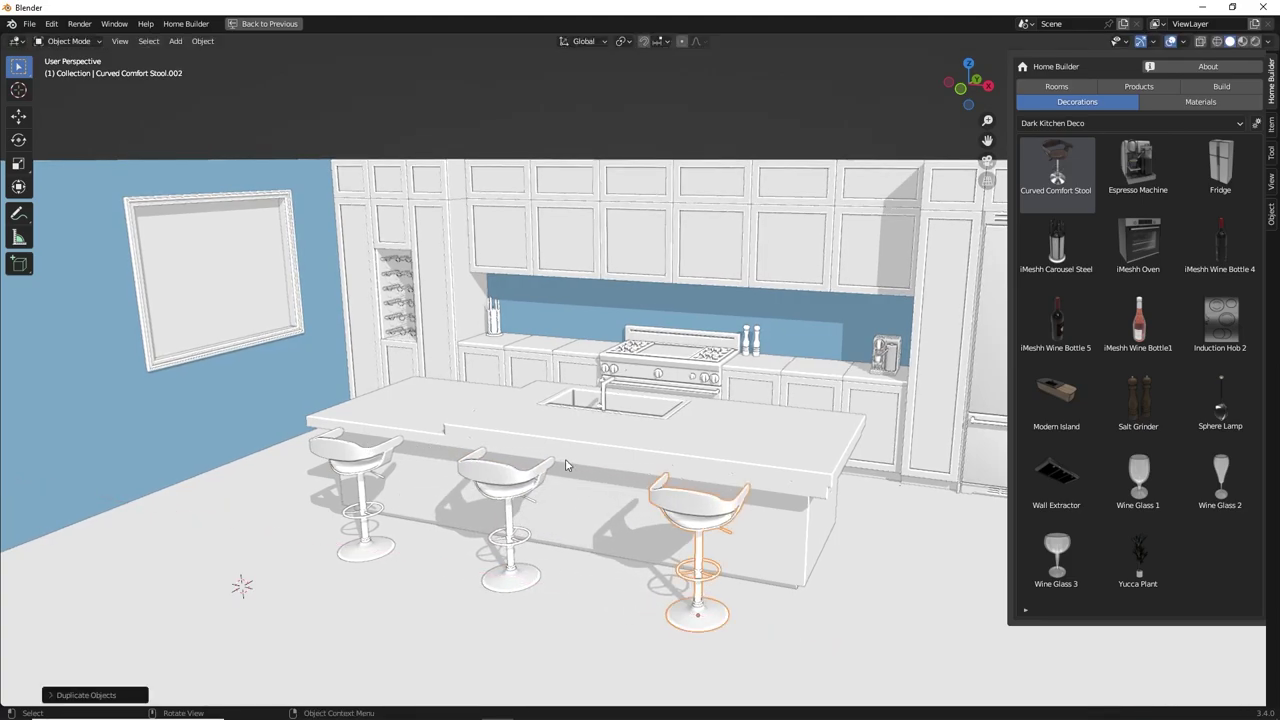
# - Place Wine Glass 1 and Wine Glass 2 side by side on the island countertop near the sink
pyautogui.keyDown('shift'); pyautogui.moveTo(568, 460); pyautogui.dragTo(548, 462, button='middle'); pyautogui.keyUp('shift')
pyautogui.click(1145, 478)
pyautogui.click(722, 440)
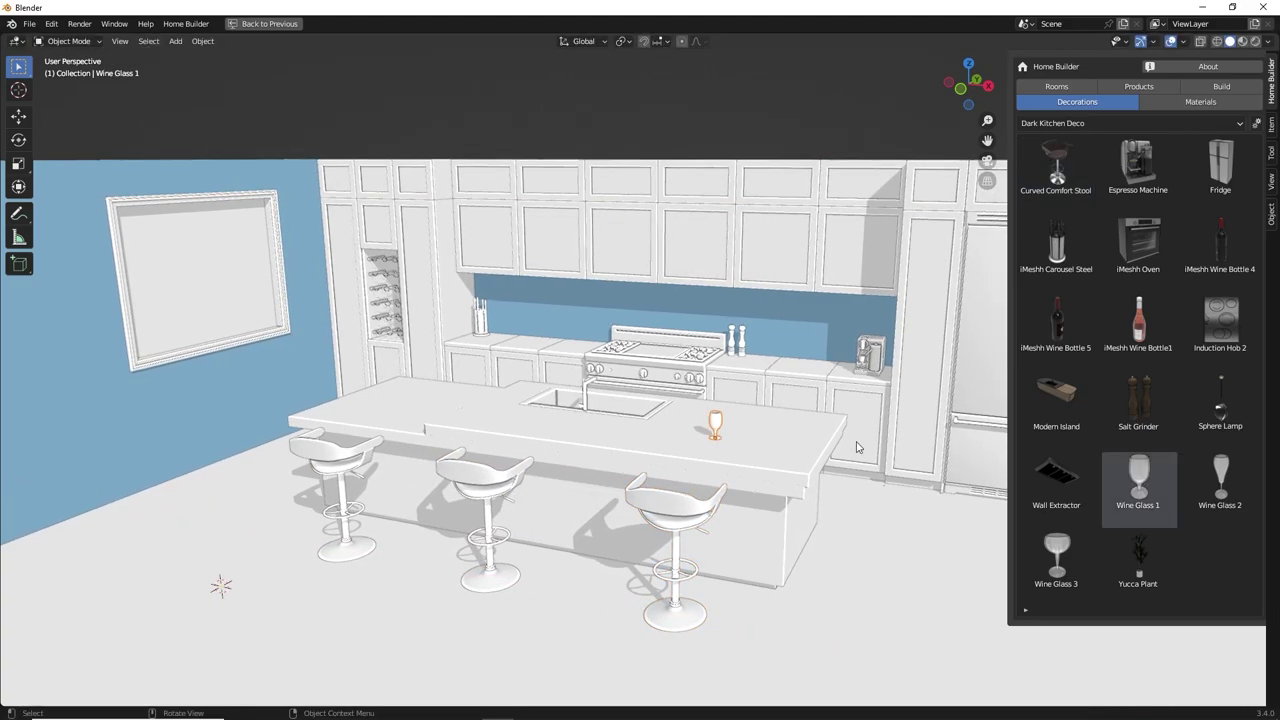
pyautogui.click(1216, 488)
pyautogui.click(756, 440)
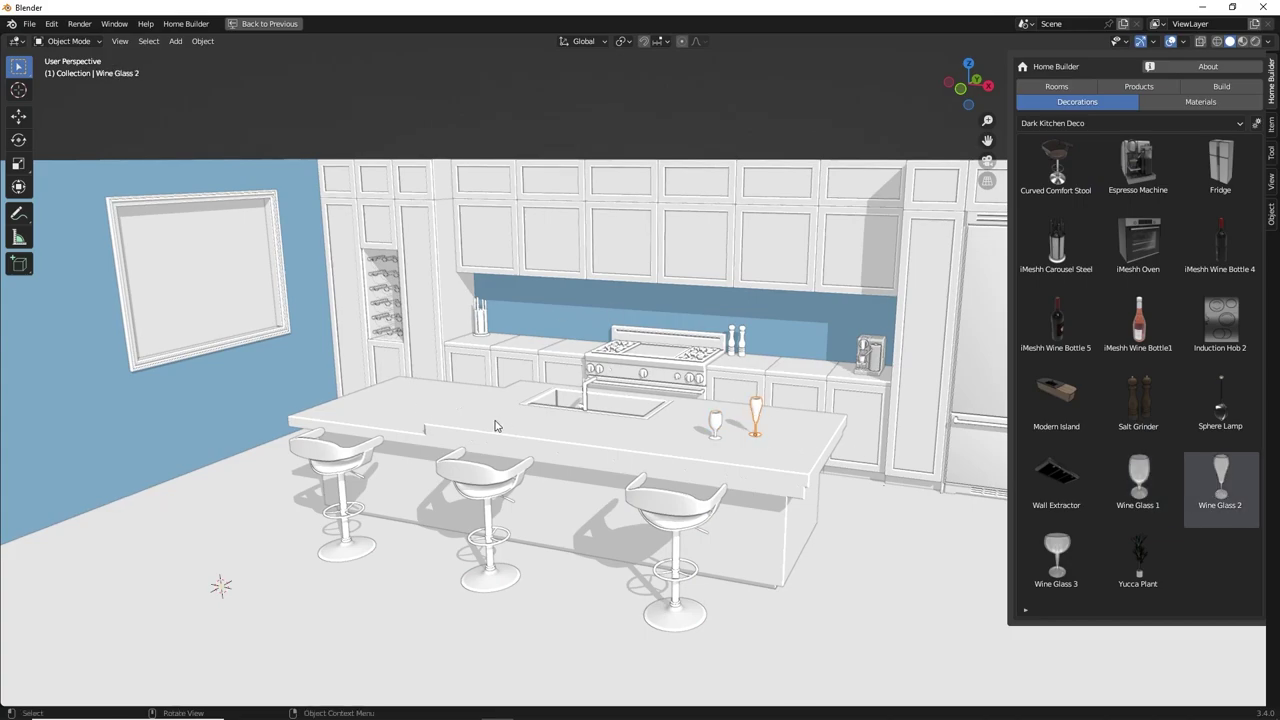
# - Place the Yucca Plant on the floor against the window wall, below the window
pyautogui.moveTo(498, 427); pyautogui.dragTo(417, 407, button='middle')
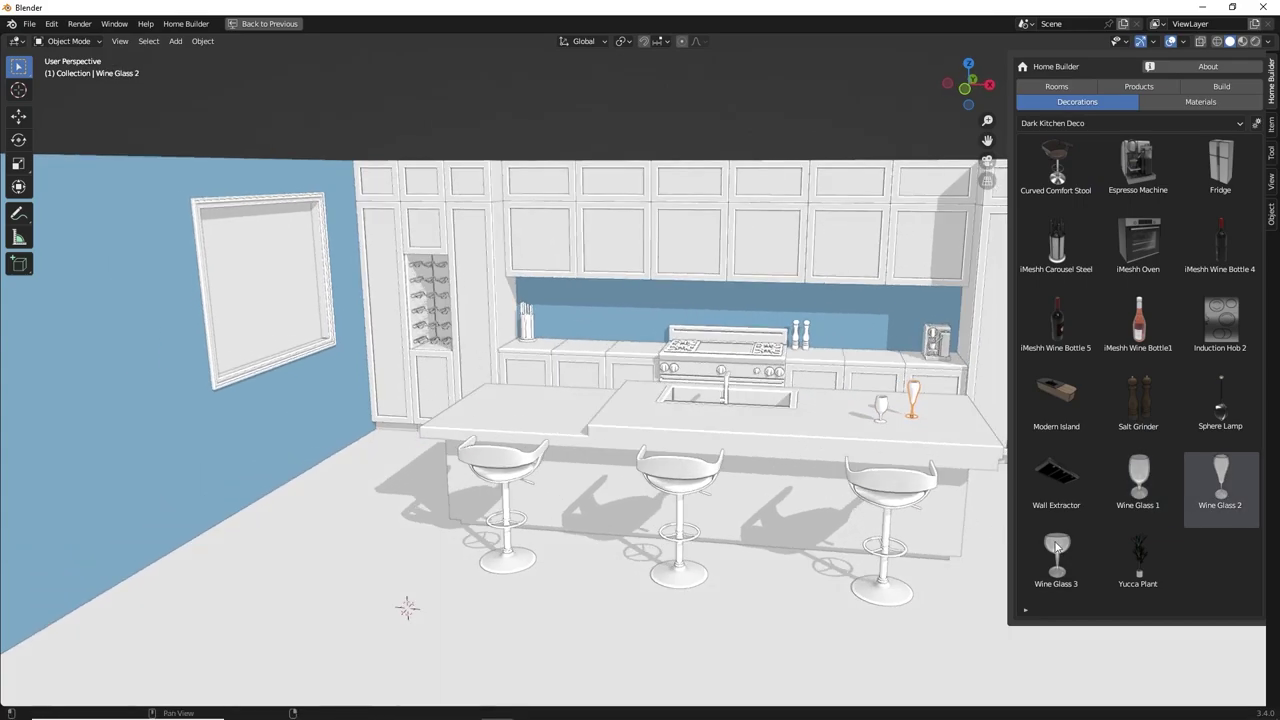
pyautogui.click(1125, 566)
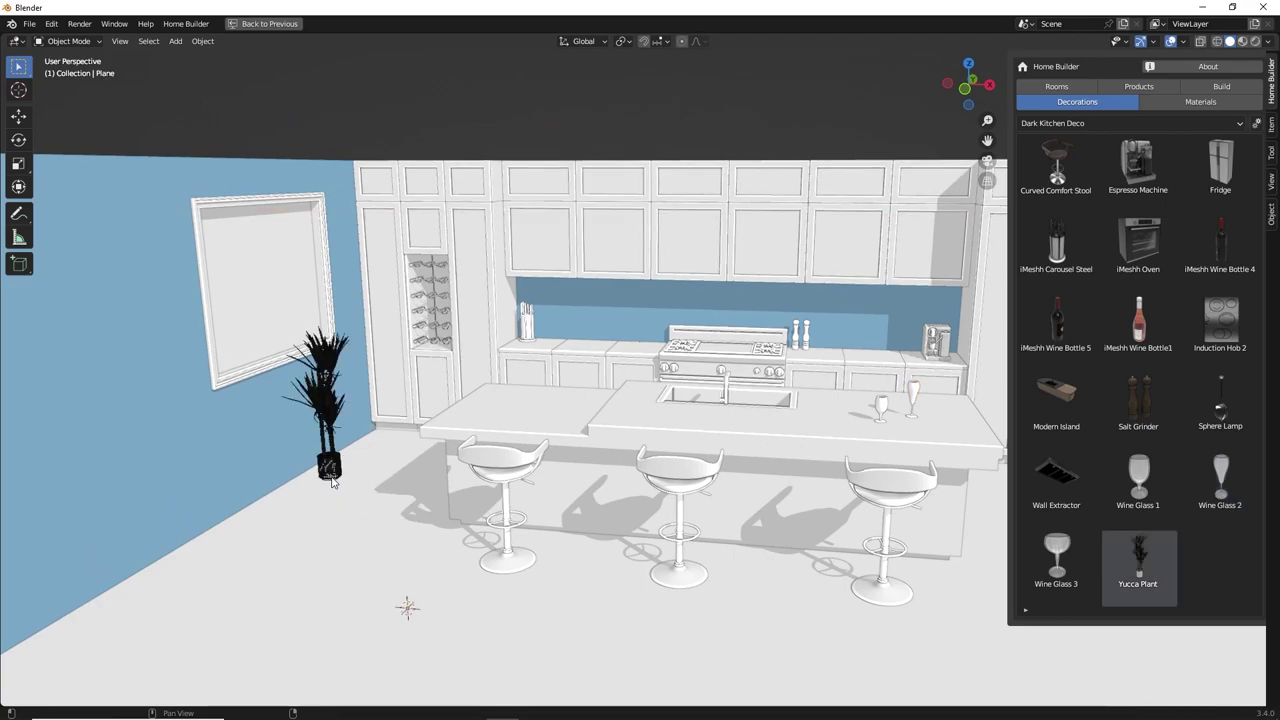
pyautogui.click(335, 485)
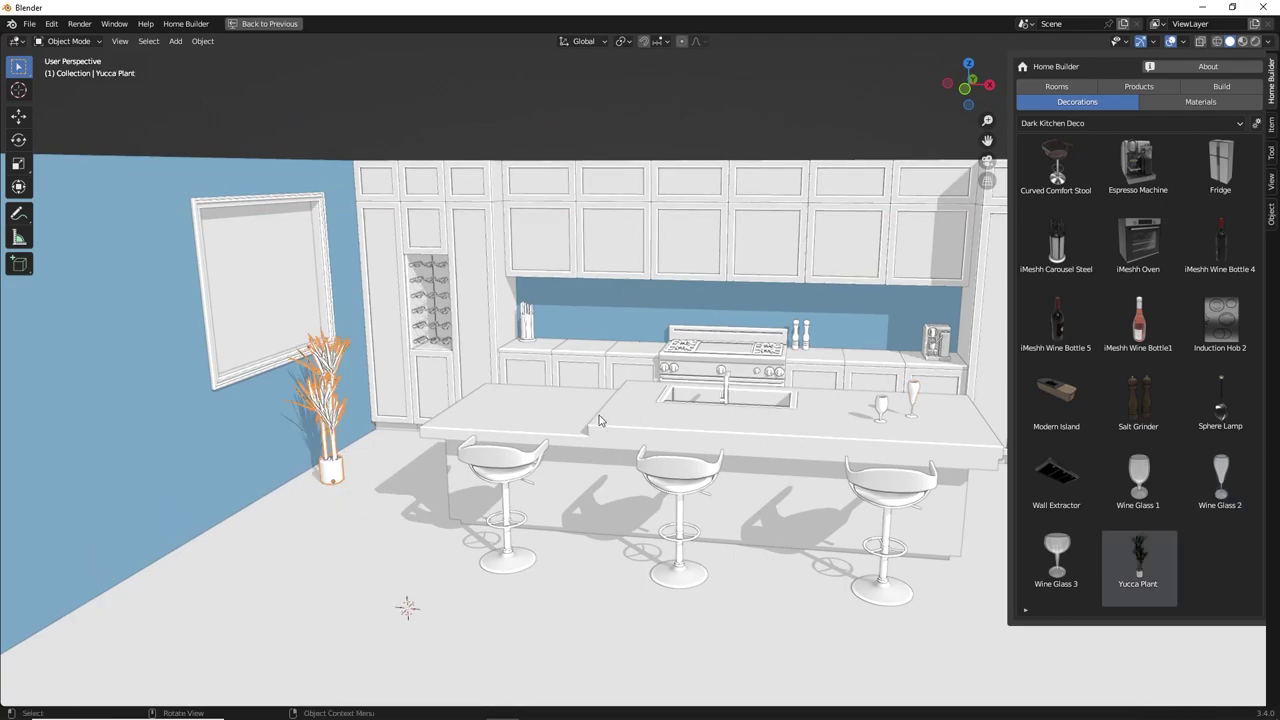
# - Show the scene in material preview shading and switch the material library to Dark Kitchen Materials
pyautogui.moveTo(778, 404); pyautogui.dragTo(605, 432, button='middle')
pyautogui.scroll(2, 605, 432)
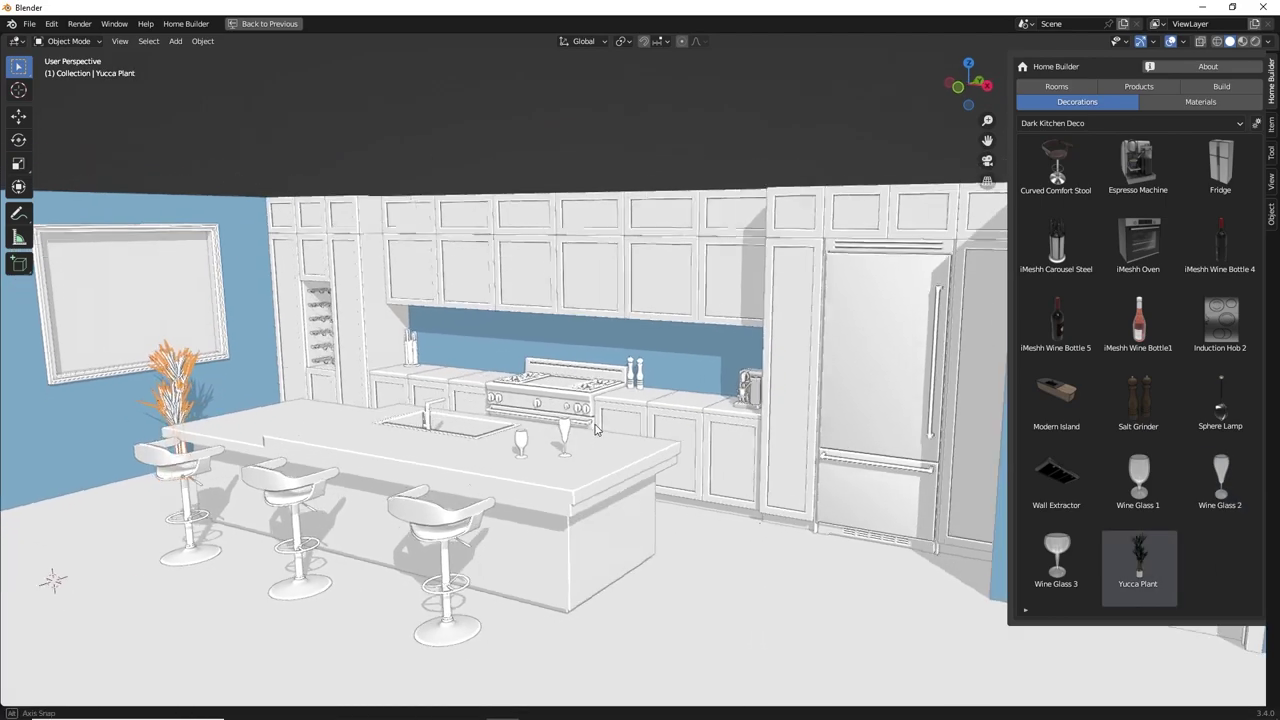
pyautogui.click(1166, 104)
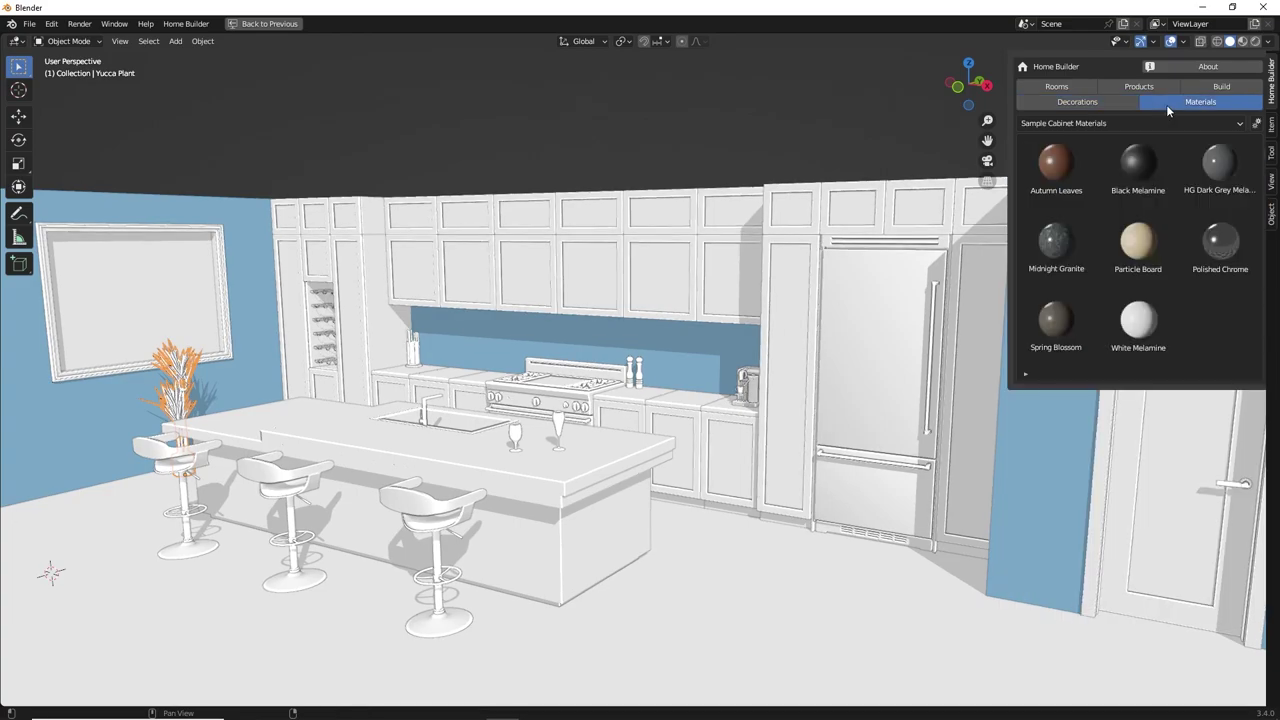
pyautogui.click(1106, 124)
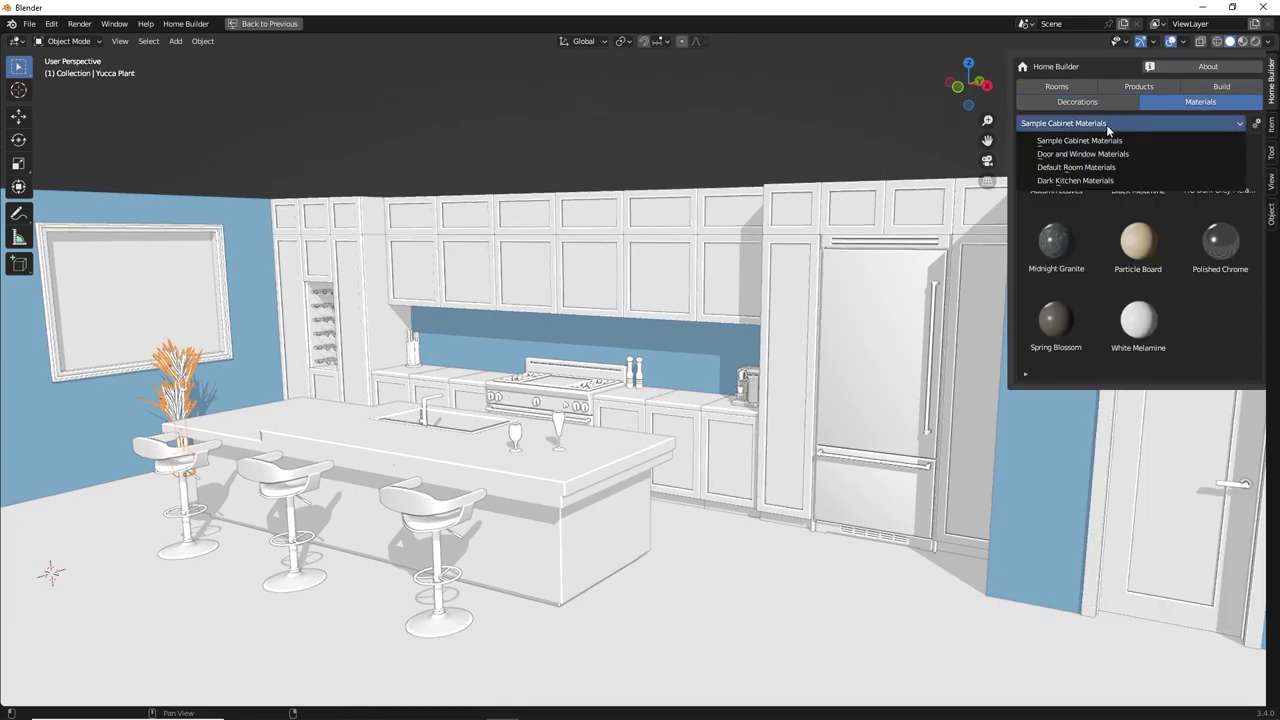
pyautogui.click(1243, 44)
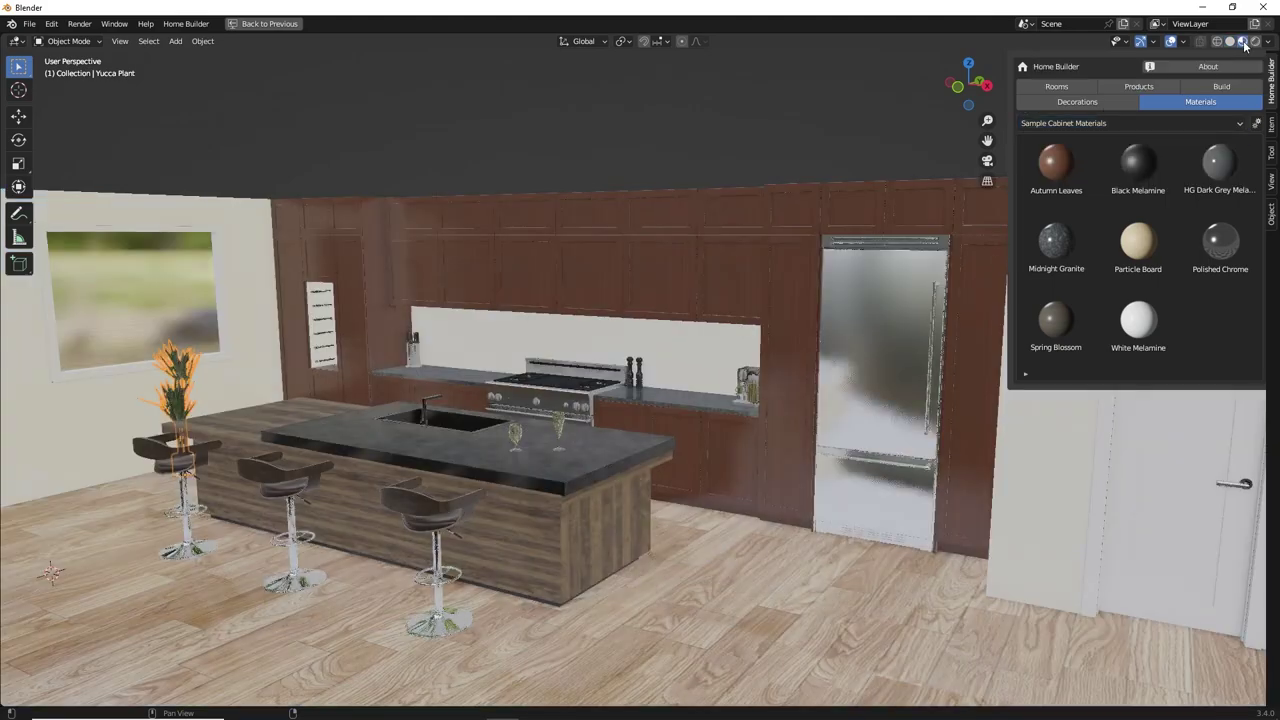
pyautogui.scroll(4, 676, 269)
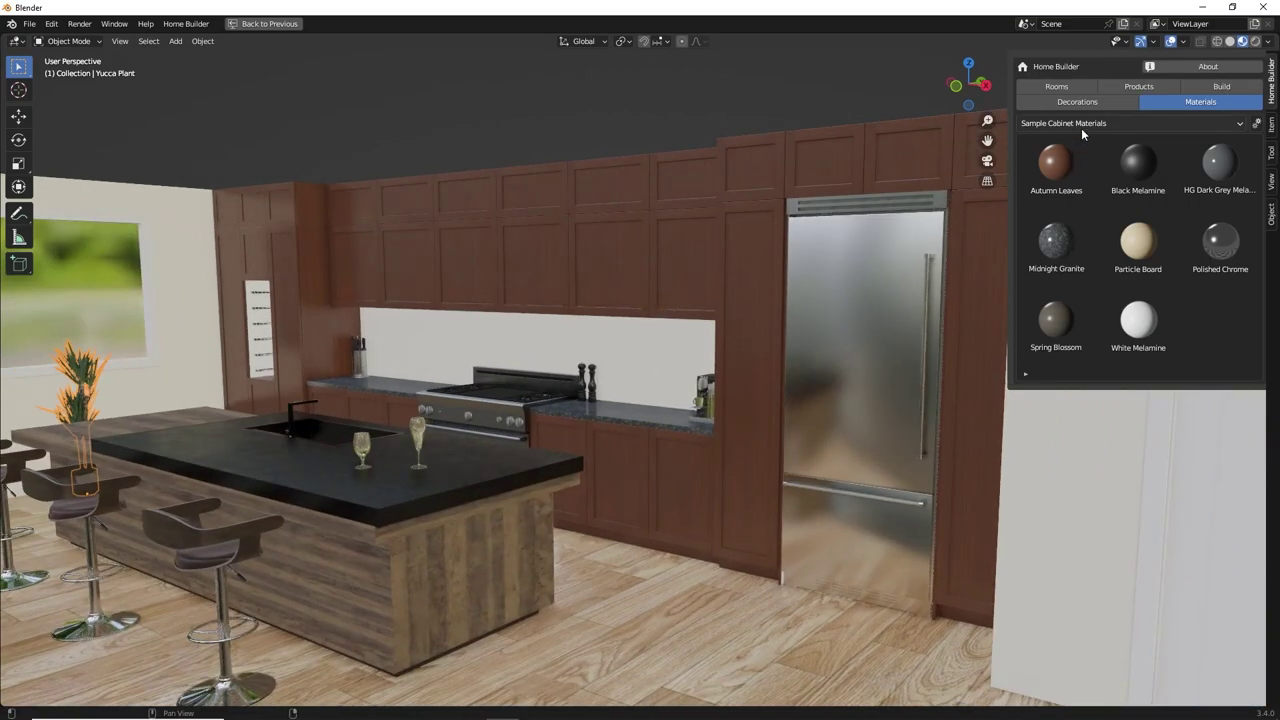
pyautogui.click(1081, 125)
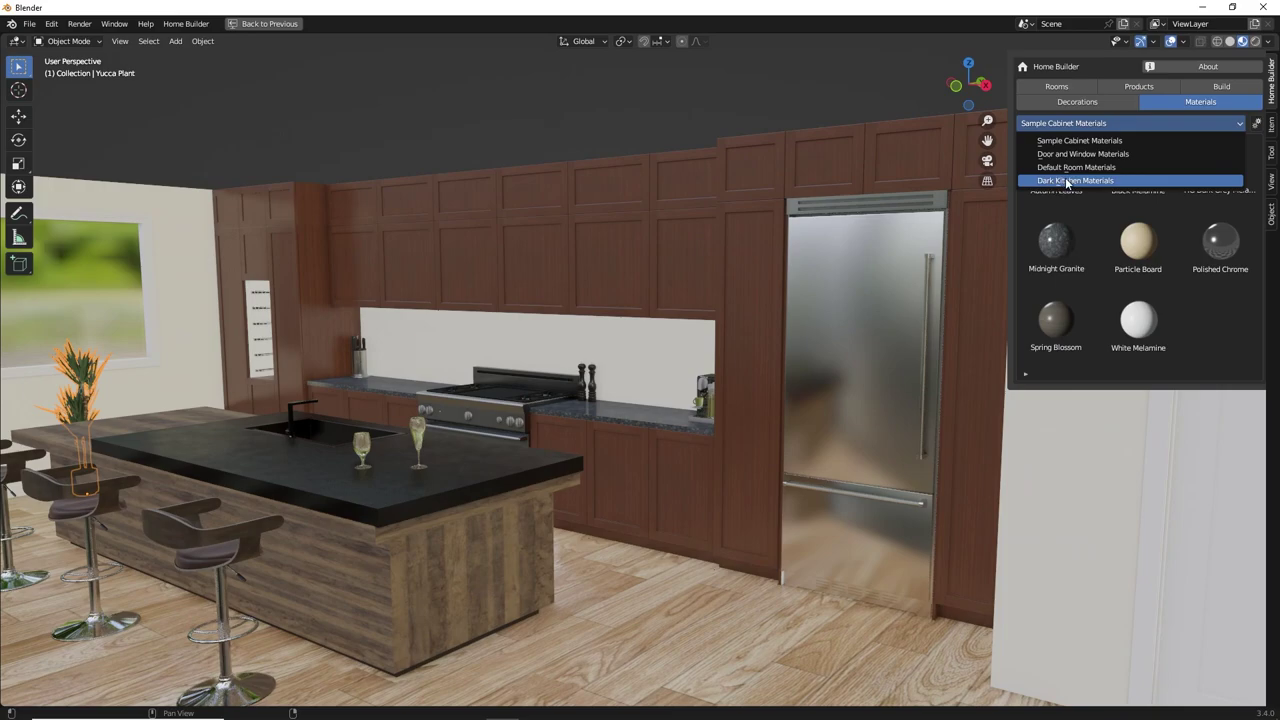
pyautogui.click(1066, 179)
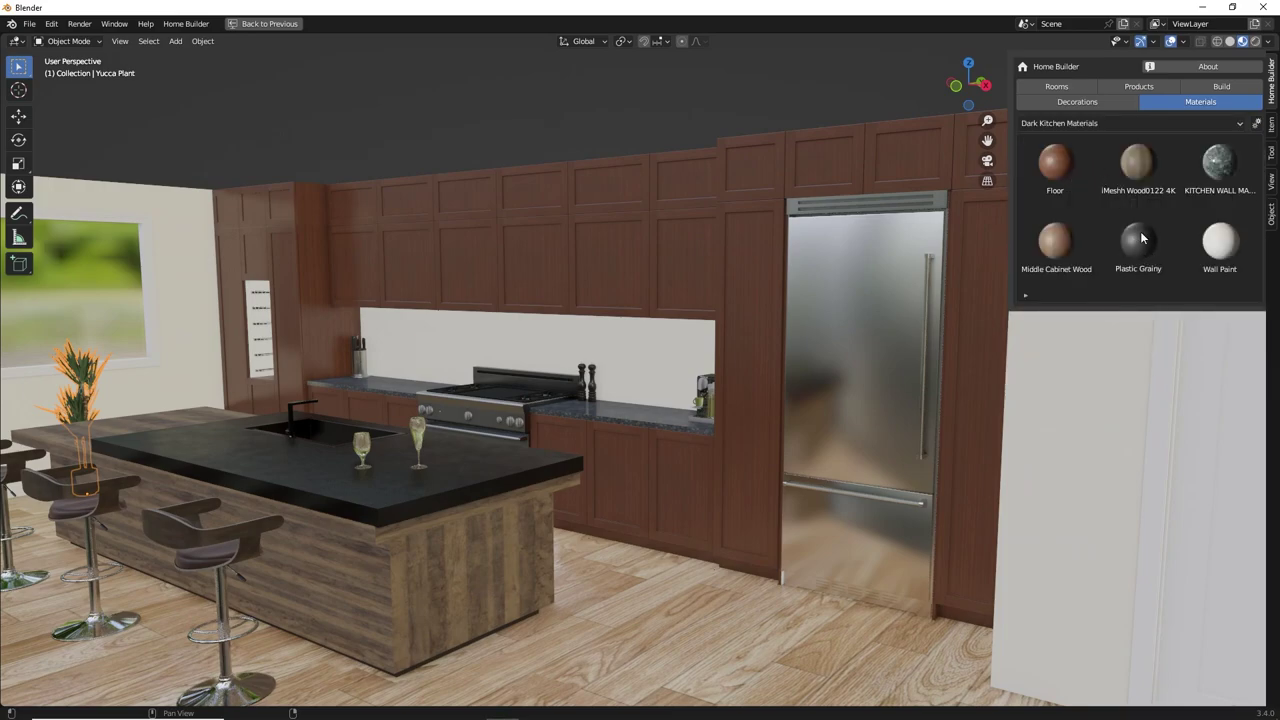
# - Assign Plastic Grainy to the tall door beside the refrigerator and update all cabinet door surfaces with it
pyautogui.moveTo(1136, 247); pyautogui.dragTo(760, 244)
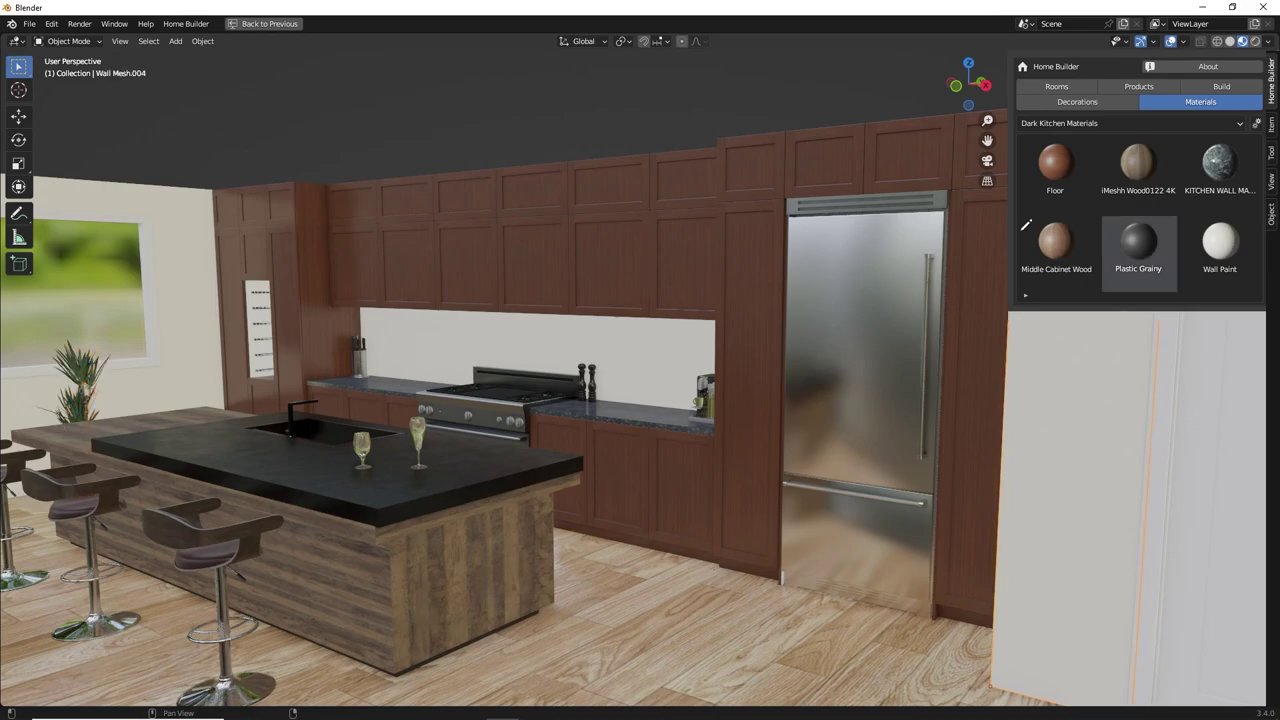
pyautogui.click(752, 260)
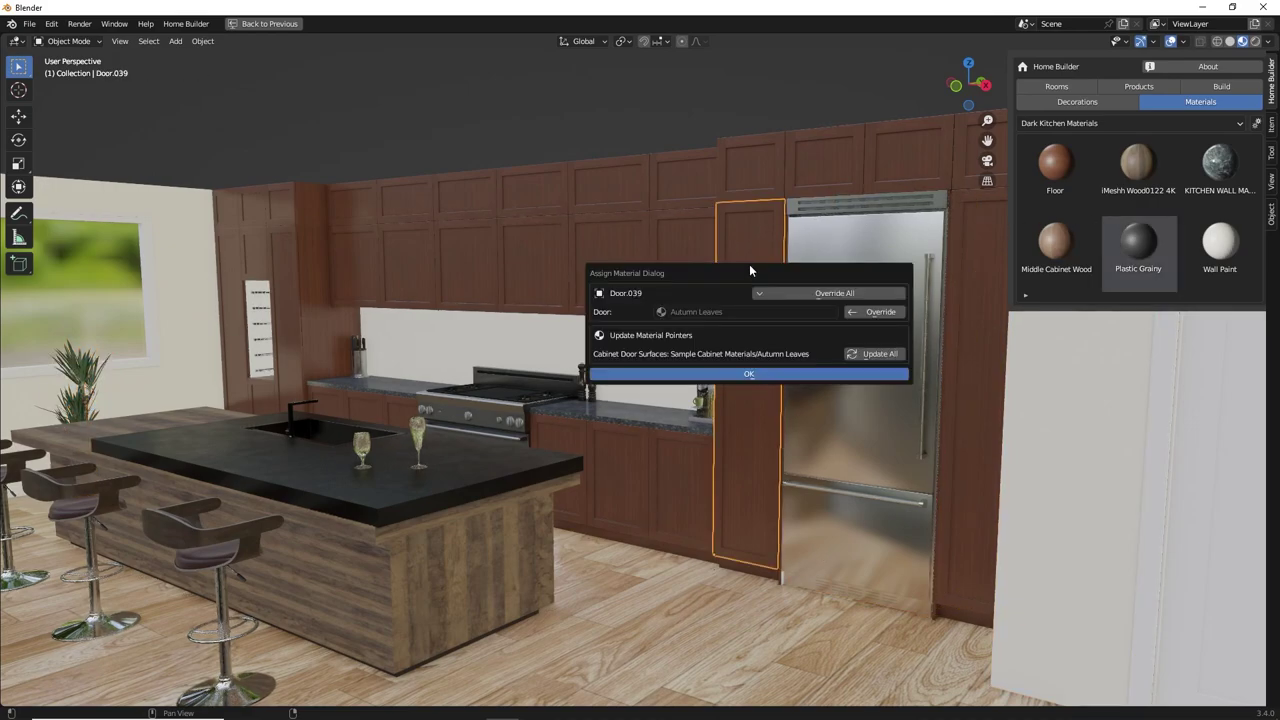
pyautogui.moveTo(745, 271); pyautogui.dragTo(490, 226)
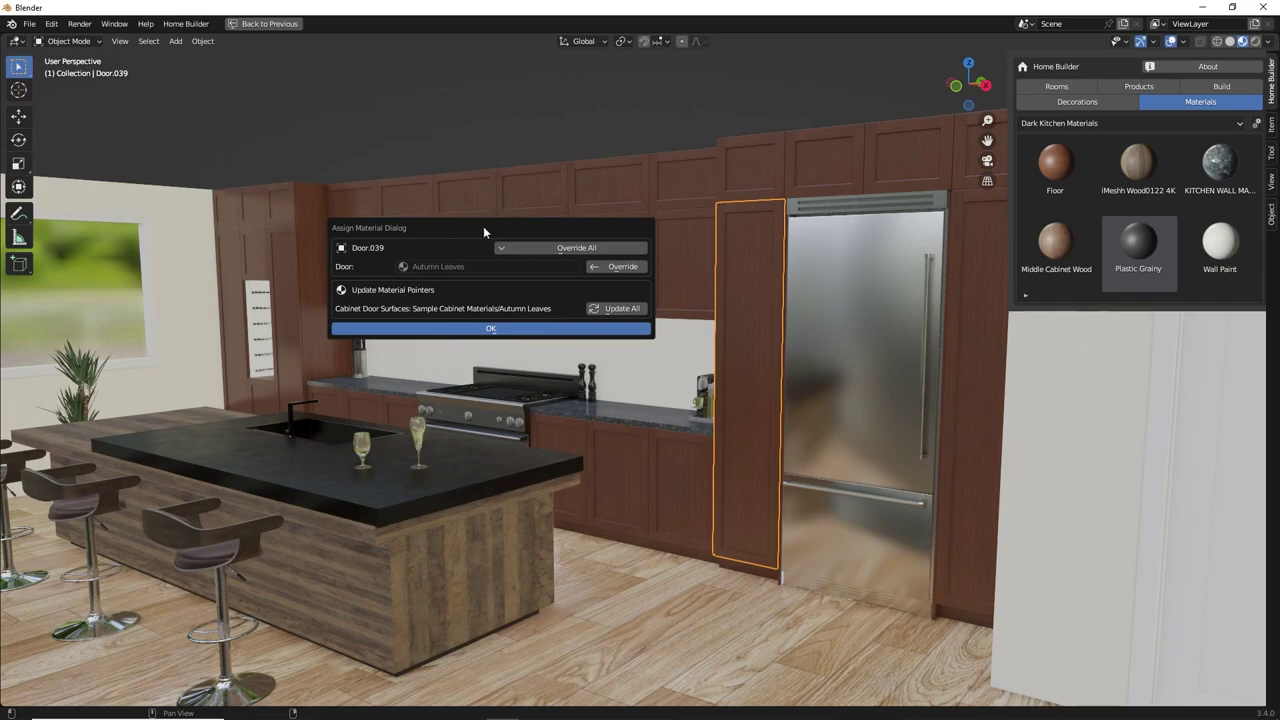
pyautogui.click(605, 272)
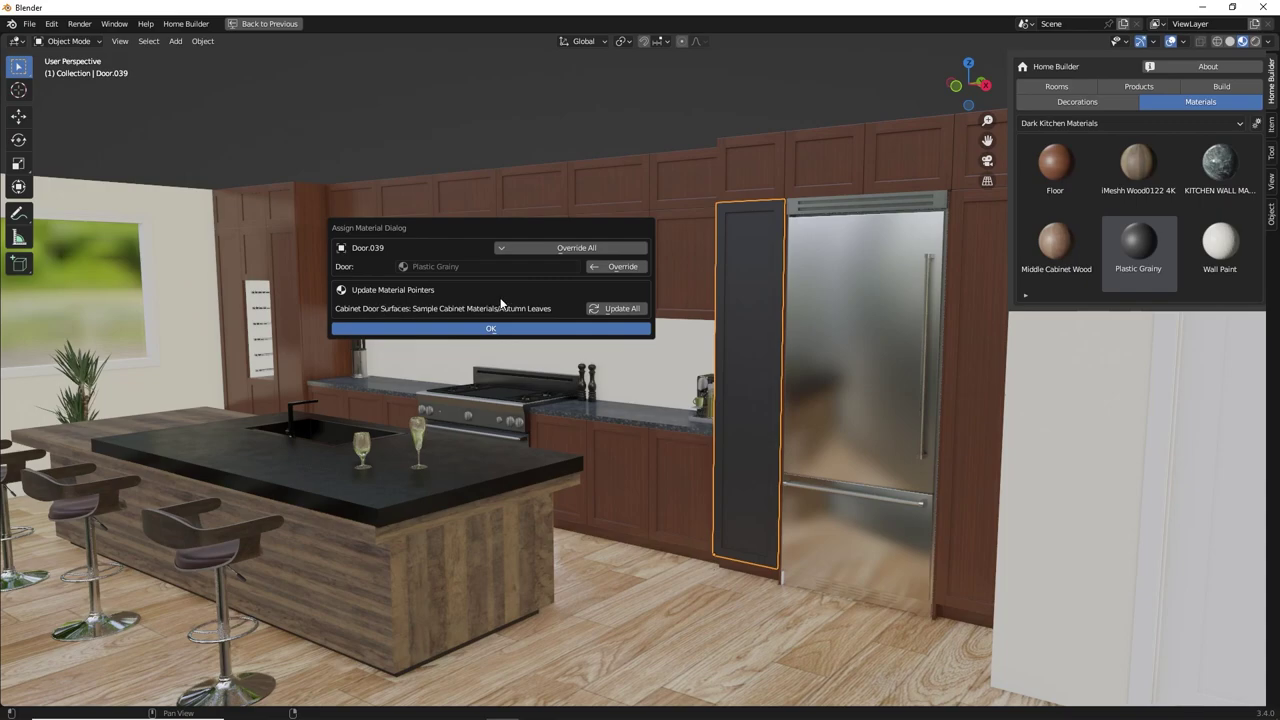
pyautogui.click(612, 308)
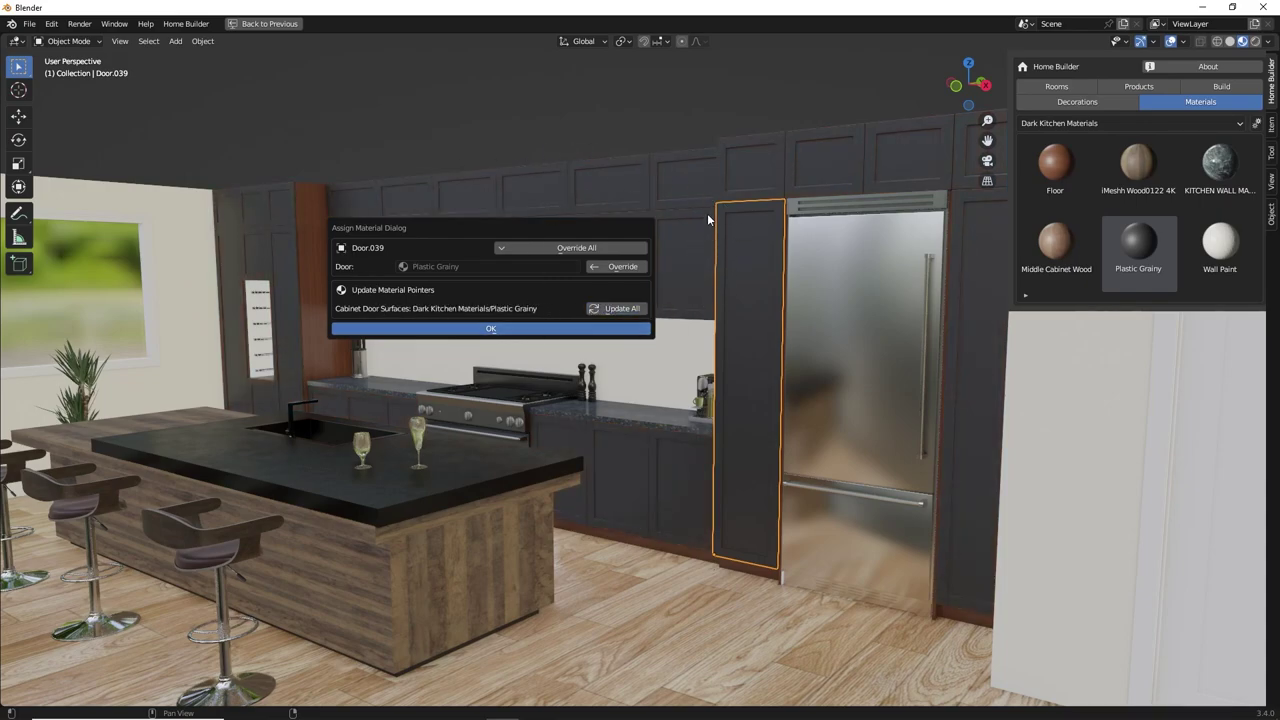
pyautogui.press('Escape')
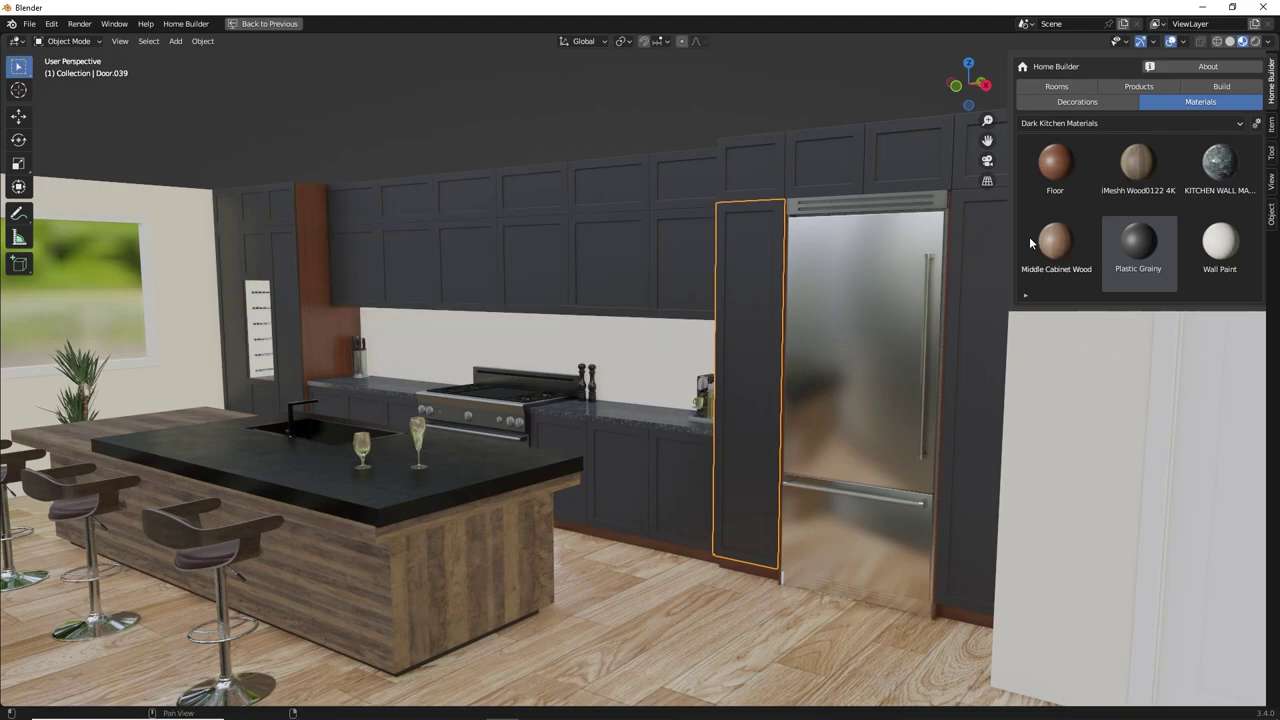
# - Assign Plastic Grainy to a cabinet carcass, updating all cabinet interior surfaces and all cabinet exposed surfaces
pyautogui.moveTo(1145, 250); pyautogui.dragTo(634, 156)
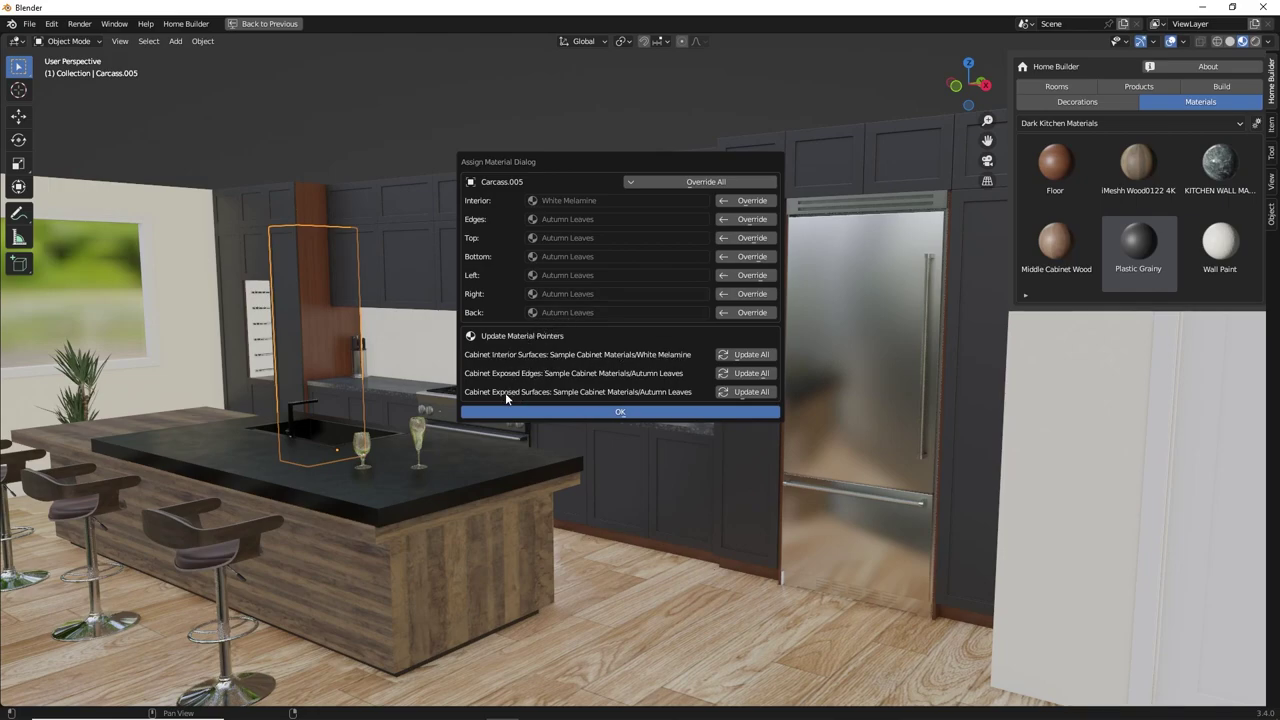
pyautogui.click(745, 355)
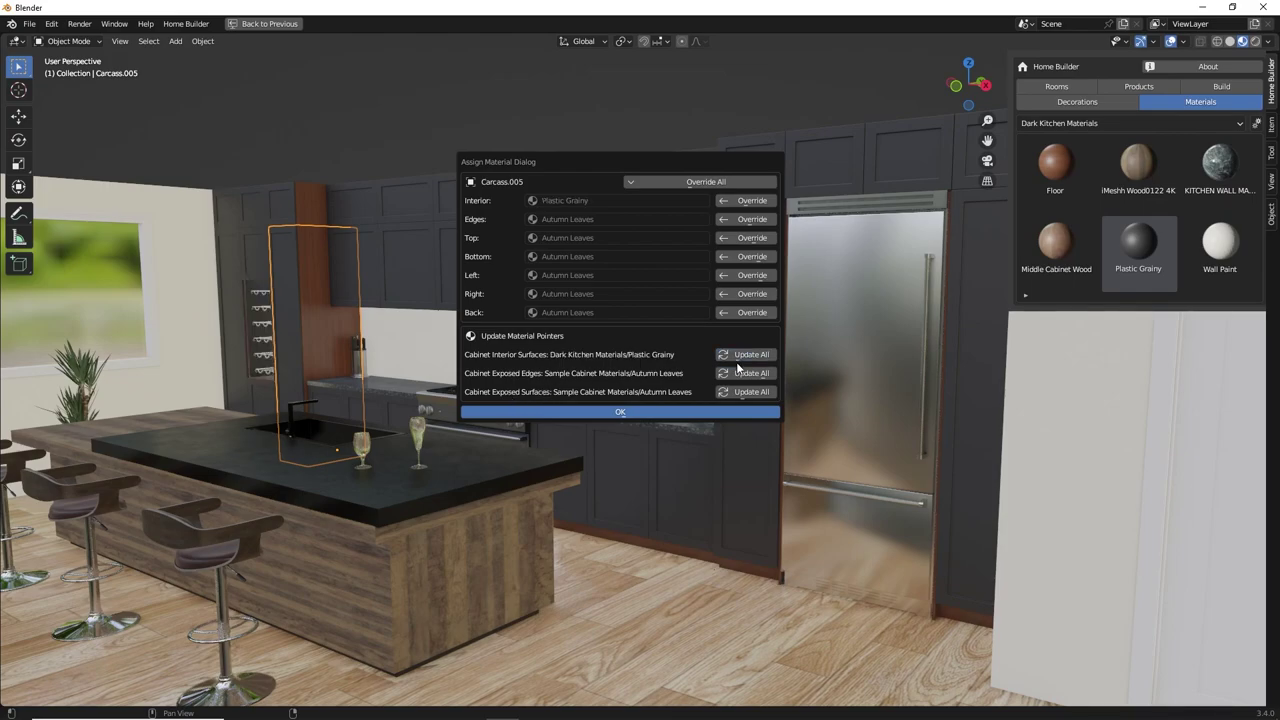
pyautogui.click(740, 393)
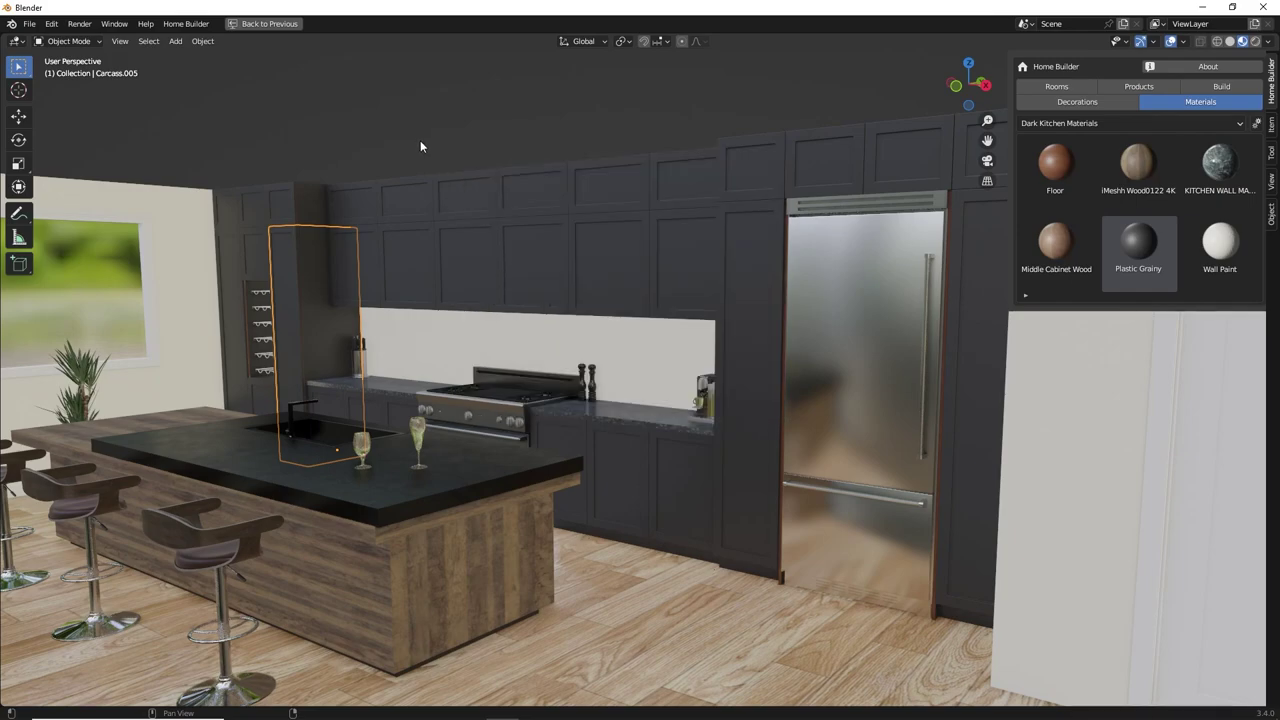
# - Override the room floor's material with Floor from Dark Kitchen Materials
pyautogui.scroll(-3, 448, 324)
pyautogui.scroll(2, 475, 317)
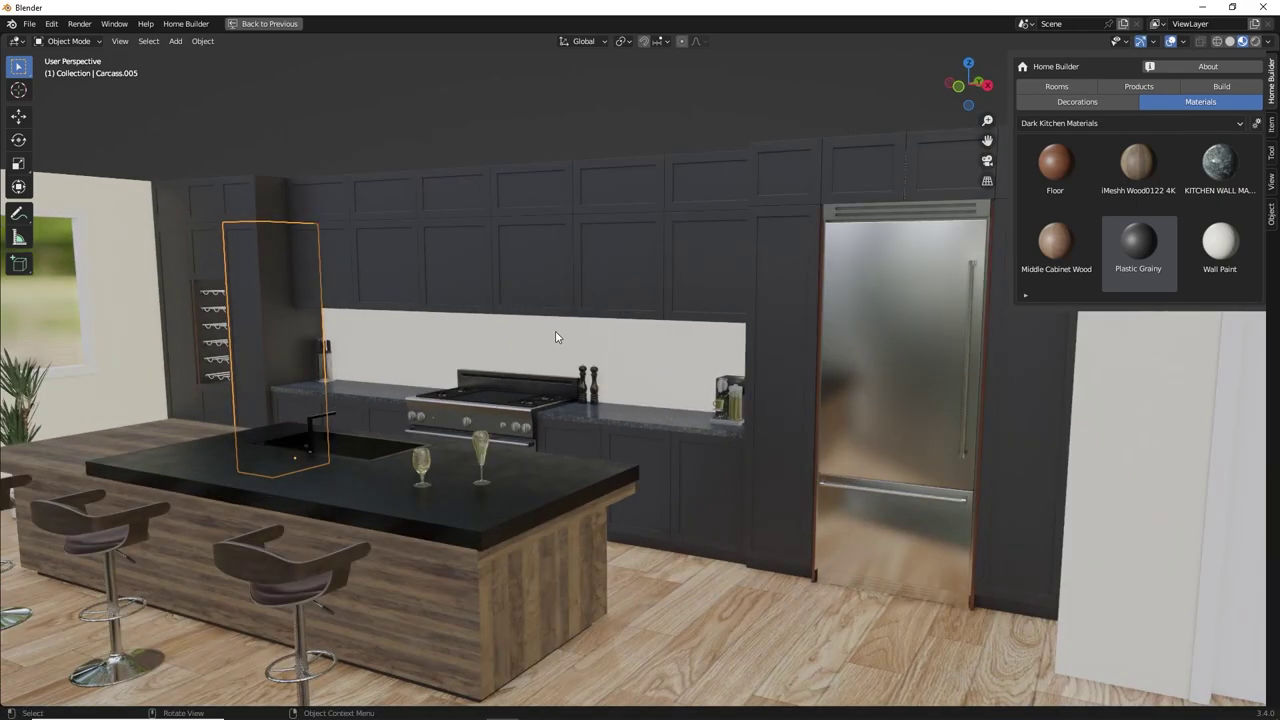
pyautogui.moveTo(1055, 163); pyautogui.dragTo(678, 612)
pyautogui.click(798, 641)
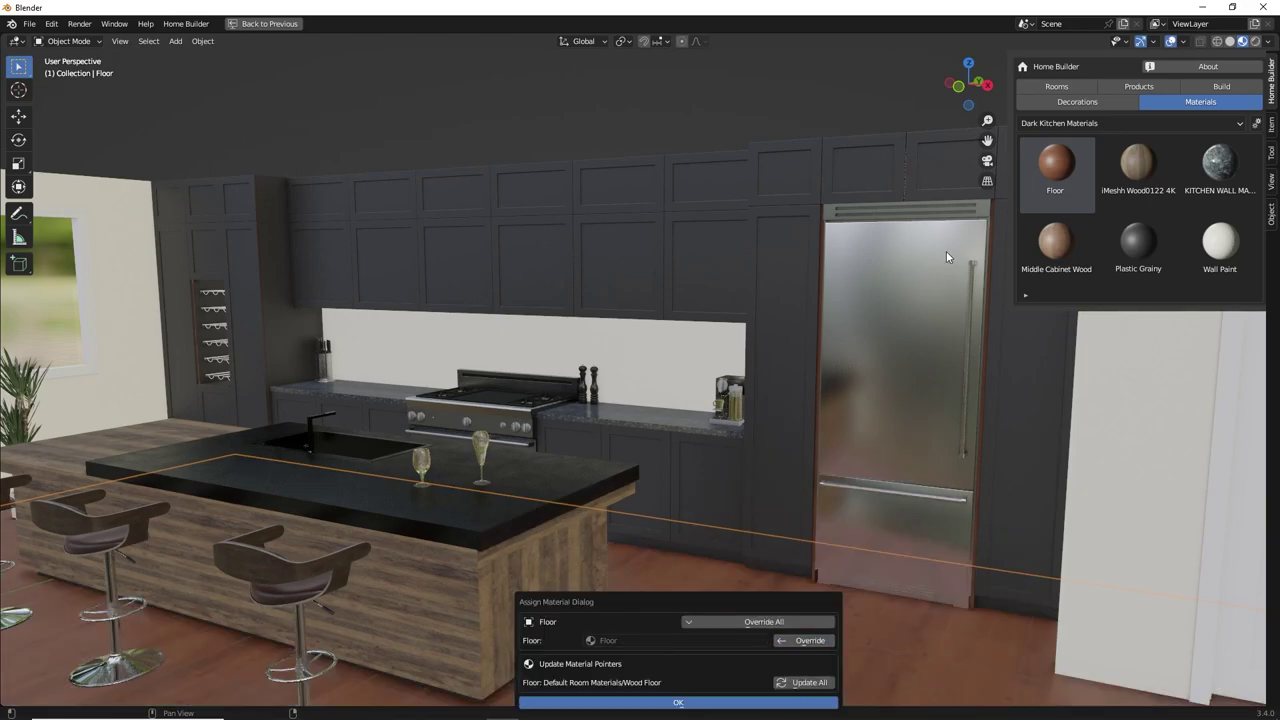
# - Override the material of the wall behind the range with the green KITCHEN WALL marble, leaving other walls alone, and clear the selection
pyautogui.moveTo(843, 255); pyautogui.dragTo(558, 261)
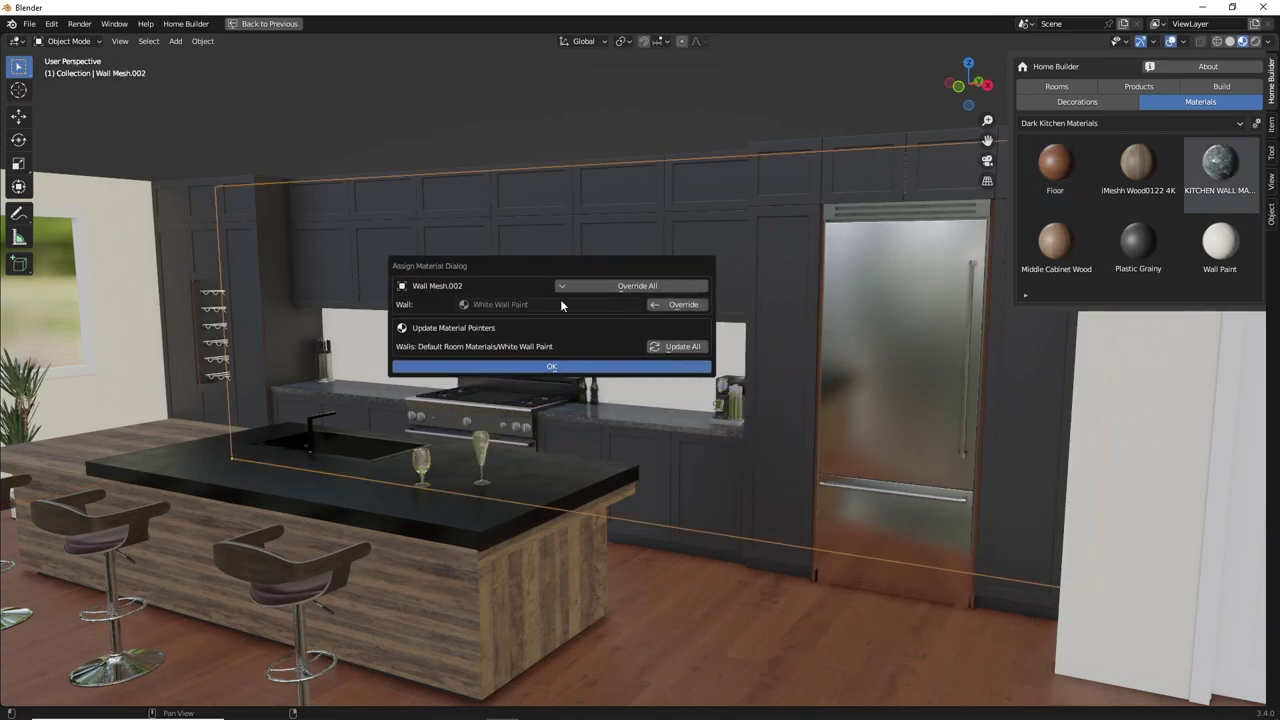
pyautogui.click(680, 304)
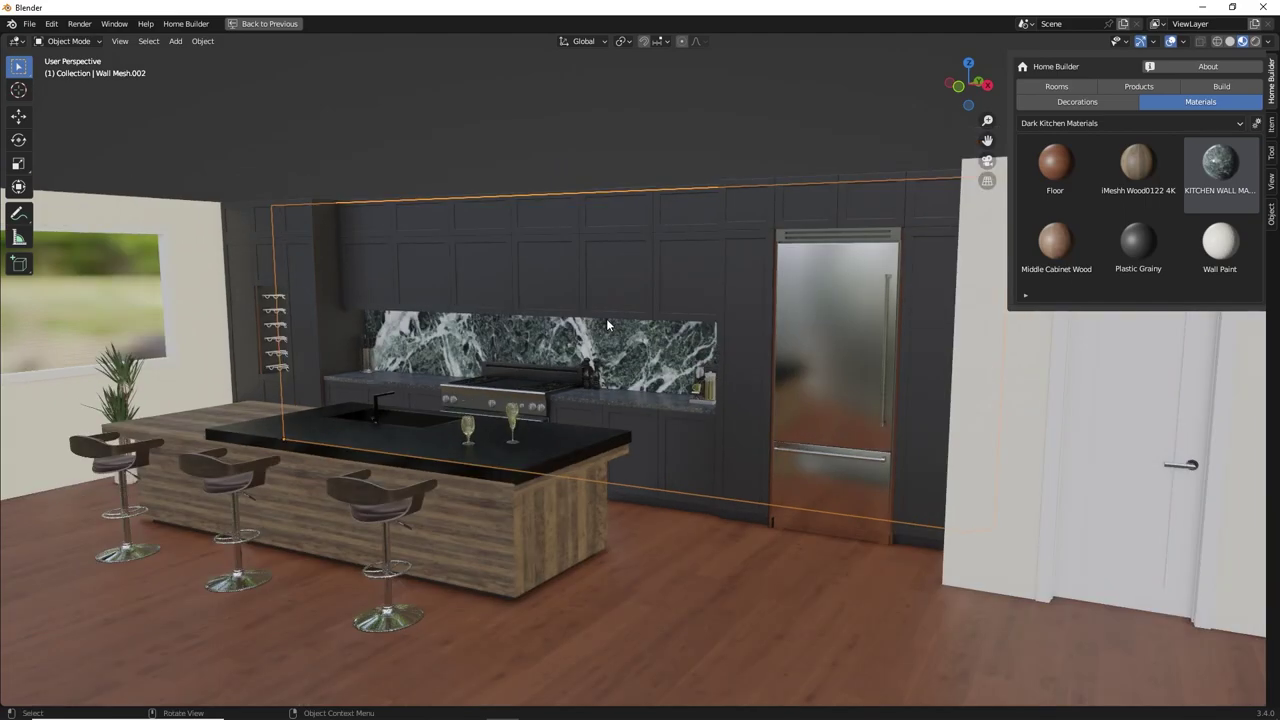
pyautogui.scroll(-4, 615, 335)
pyautogui.moveTo(625, 346); pyautogui.dragTo(653, 385, button='middle')
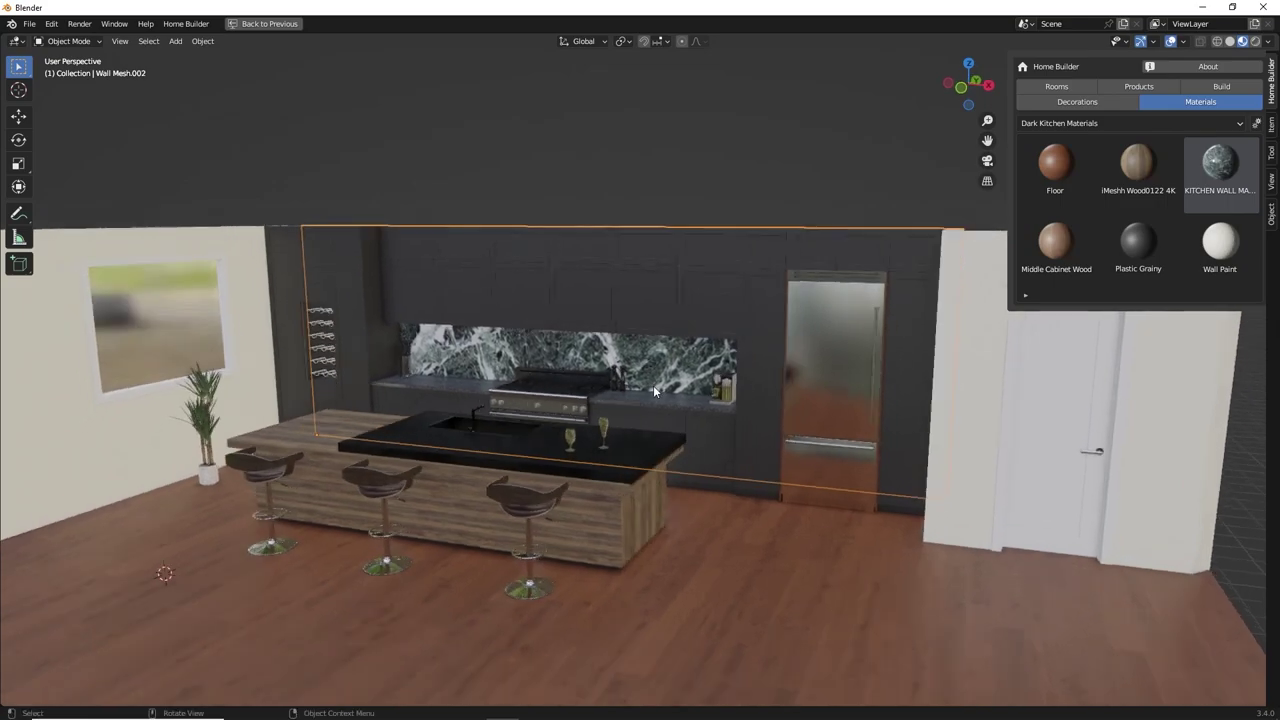
pyautogui.click(473, 204)
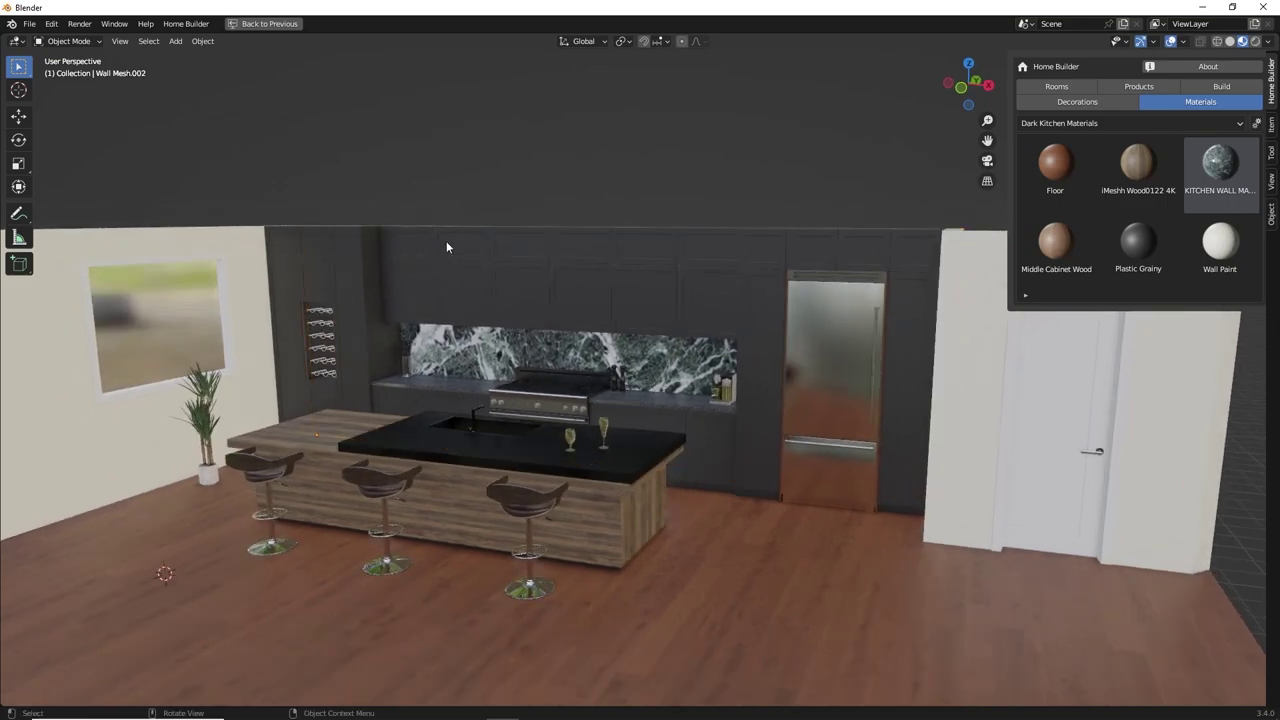
# - Add a room light to the current room
pyautogui.scroll(2, 470, 280)
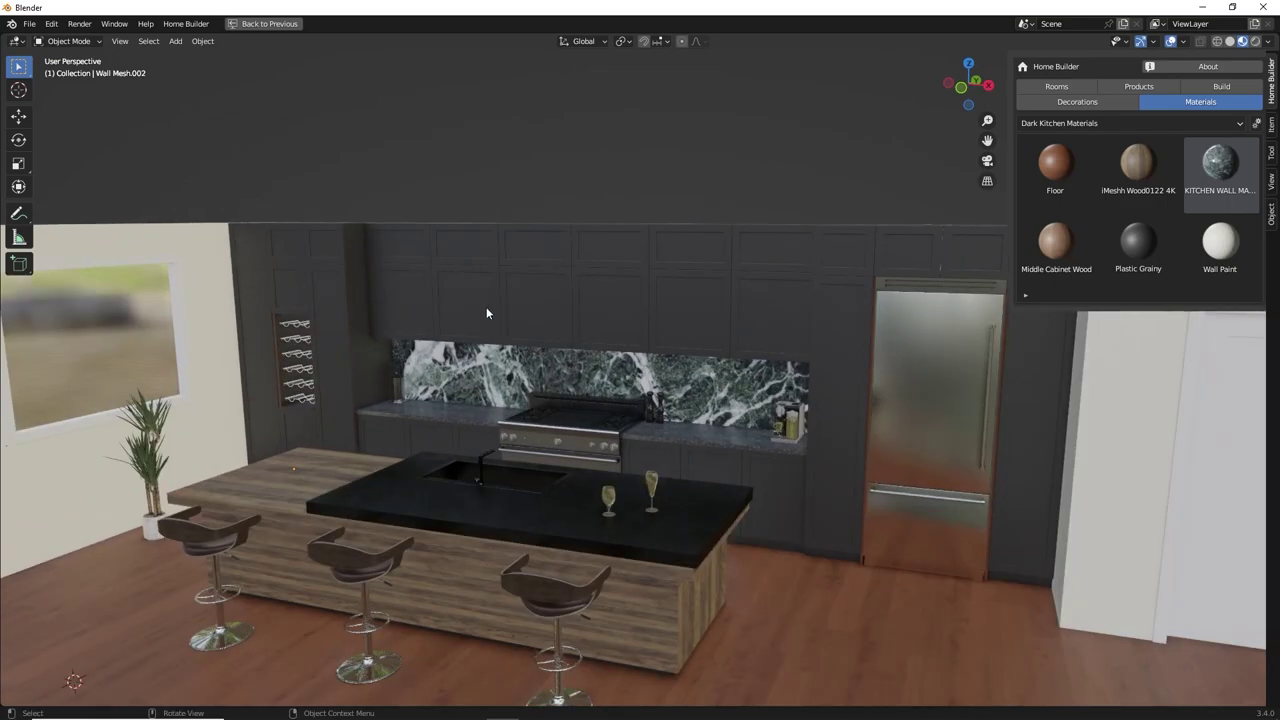
pyautogui.scroll(-3, 558, 300)
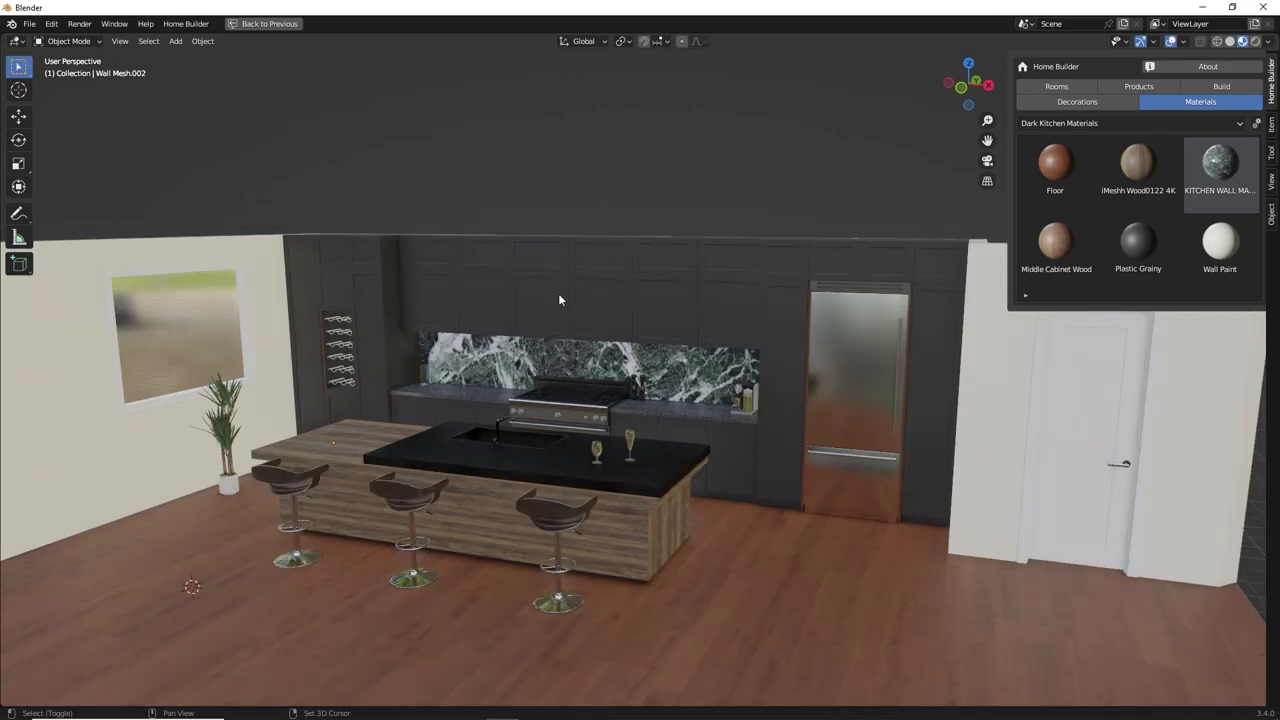
pyautogui.moveTo(558, 300); pyautogui.dragTo(540, 330, button='middle')
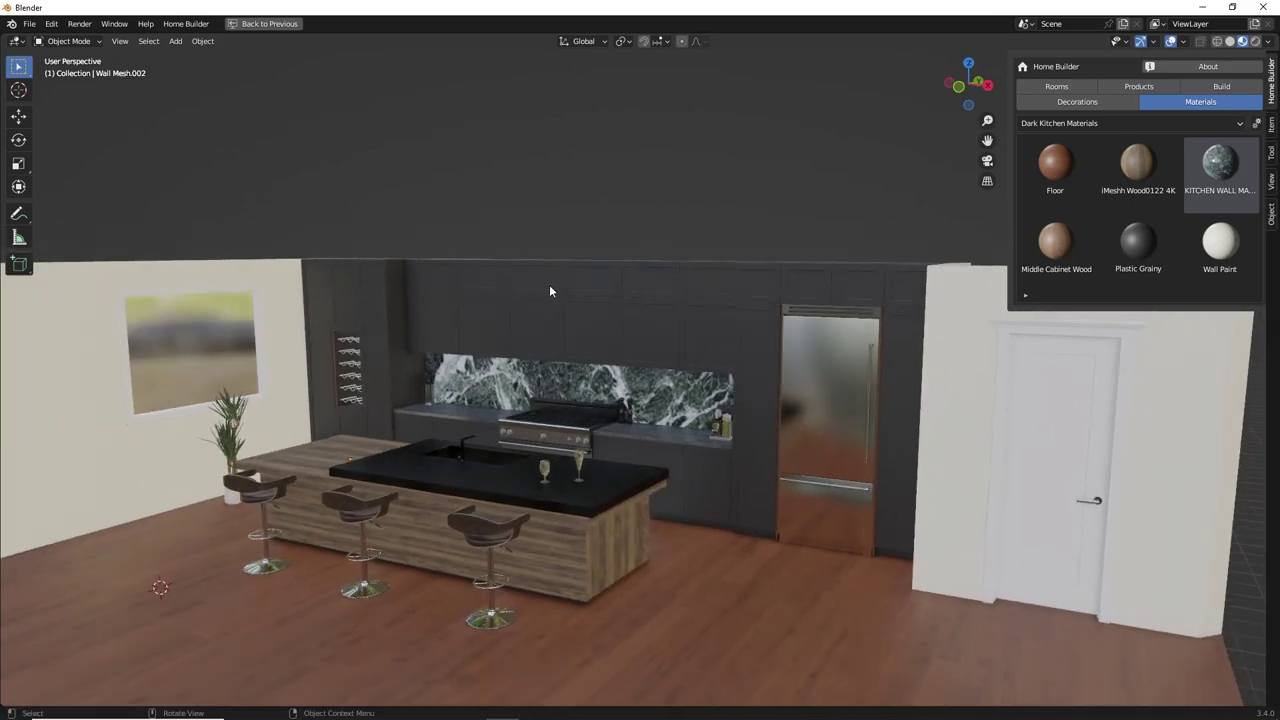
pyautogui.scroll(2, 549, 291)
pyautogui.click(1048, 86)
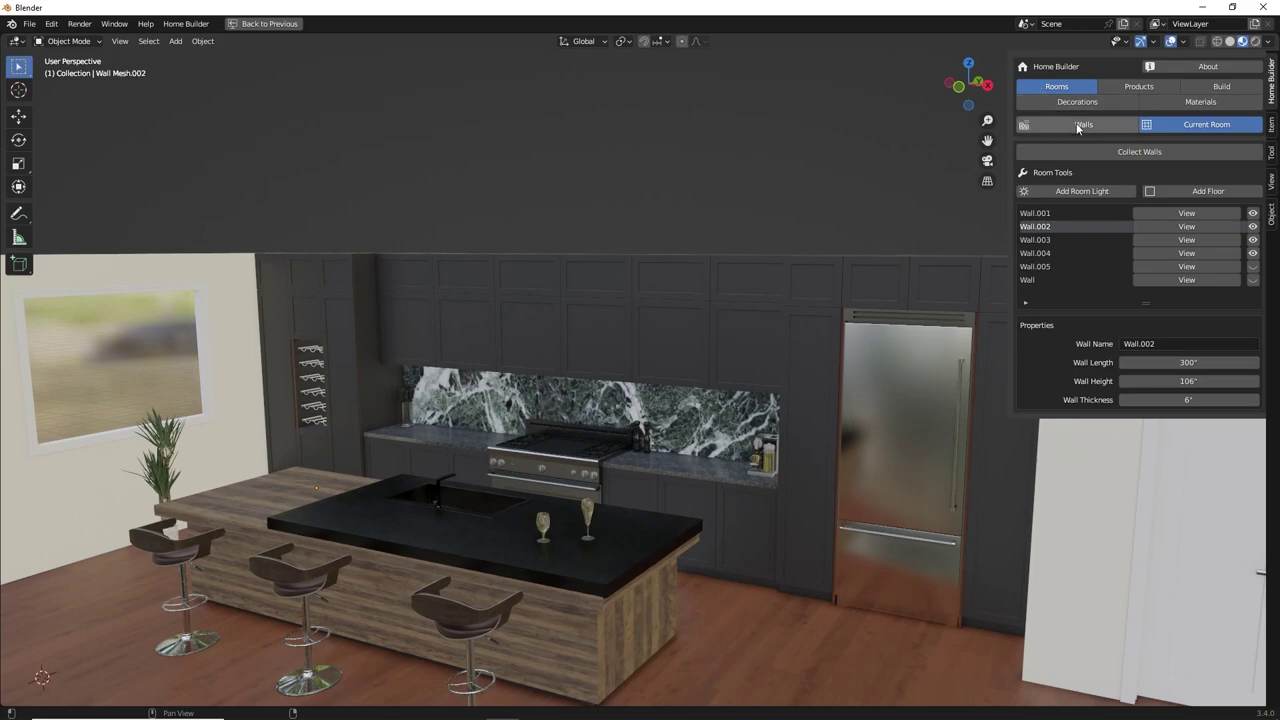
pyautogui.click(1078, 191)
pyautogui.scroll(-2, 626, 255)
pyautogui.moveTo(634, 280); pyautogui.dragTo(417, 325, button='middle')
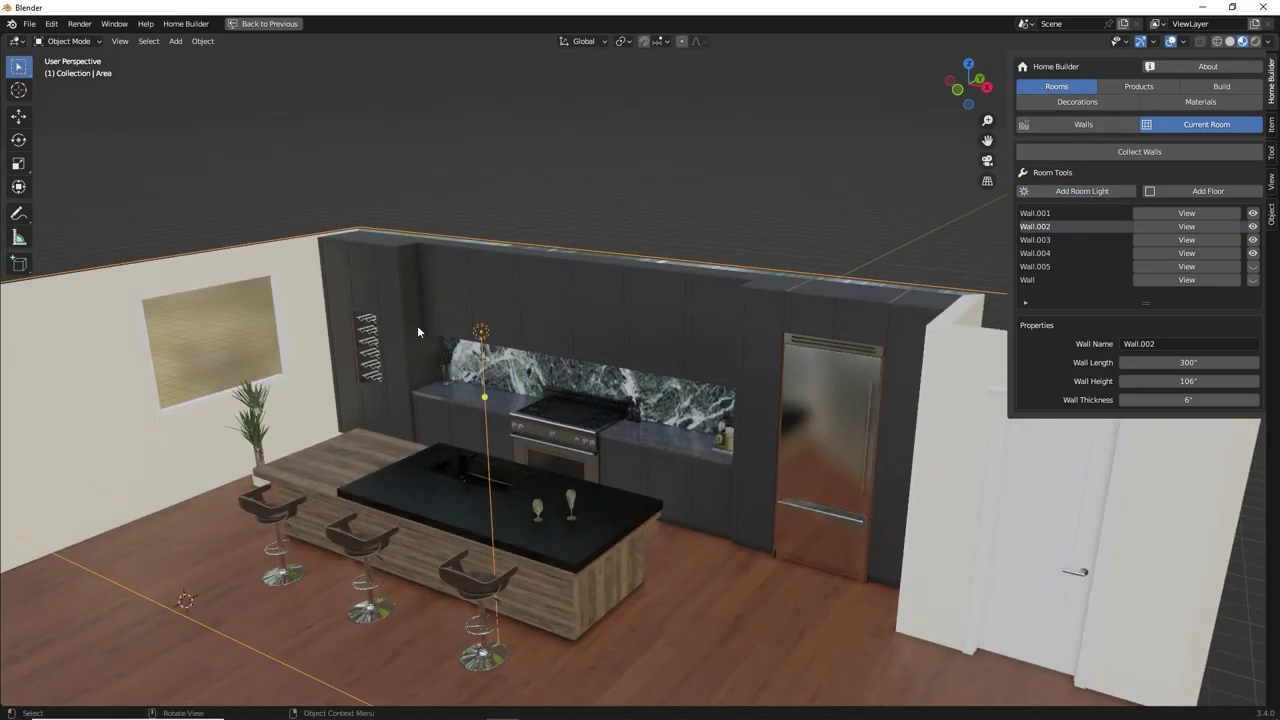
# - Switch the viewport to rendered shading and increase the energy of the room's area light
pyautogui.click(1257, 41)
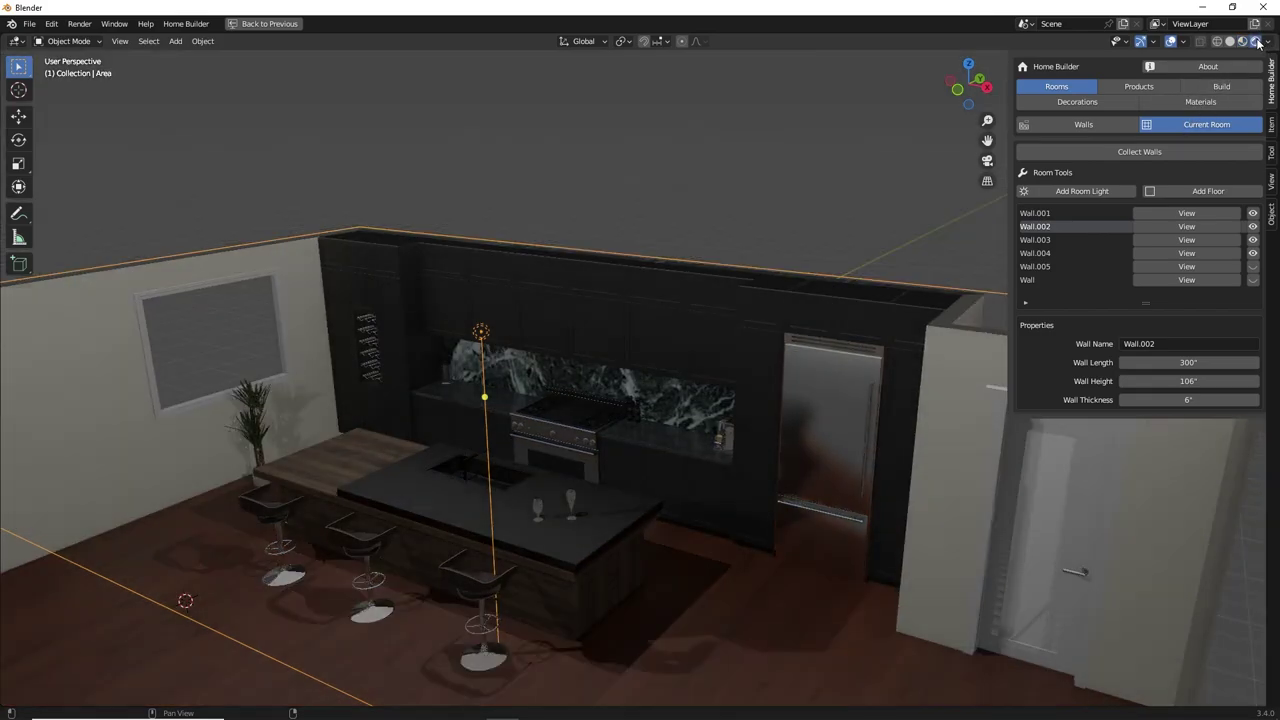
pyautogui.moveTo(578, 369); pyautogui.dragTo(571, 252, button='middle')
pyautogui.rightClick(571, 252)
pyautogui.click(571, 248)
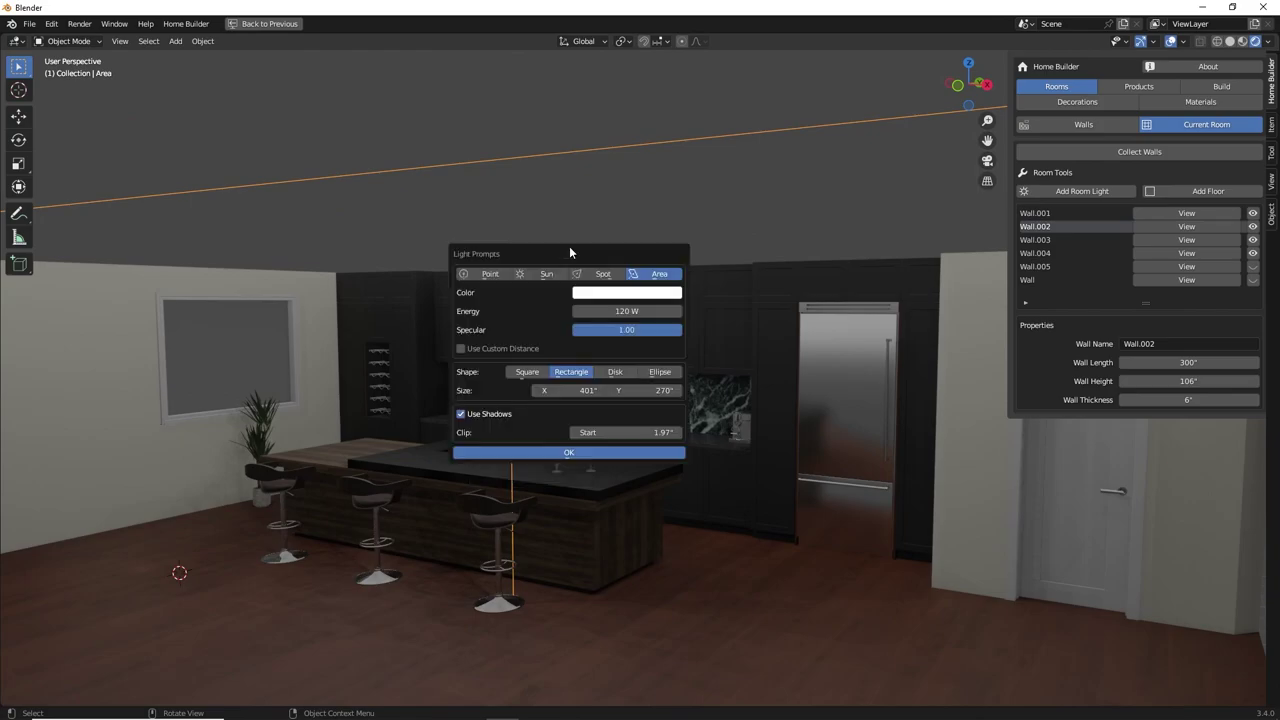
pyautogui.moveTo(569, 251); pyautogui.dragTo(766, 252)
pyautogui.moveTo(797, 307); pyautogui.dragTo(848, 307)
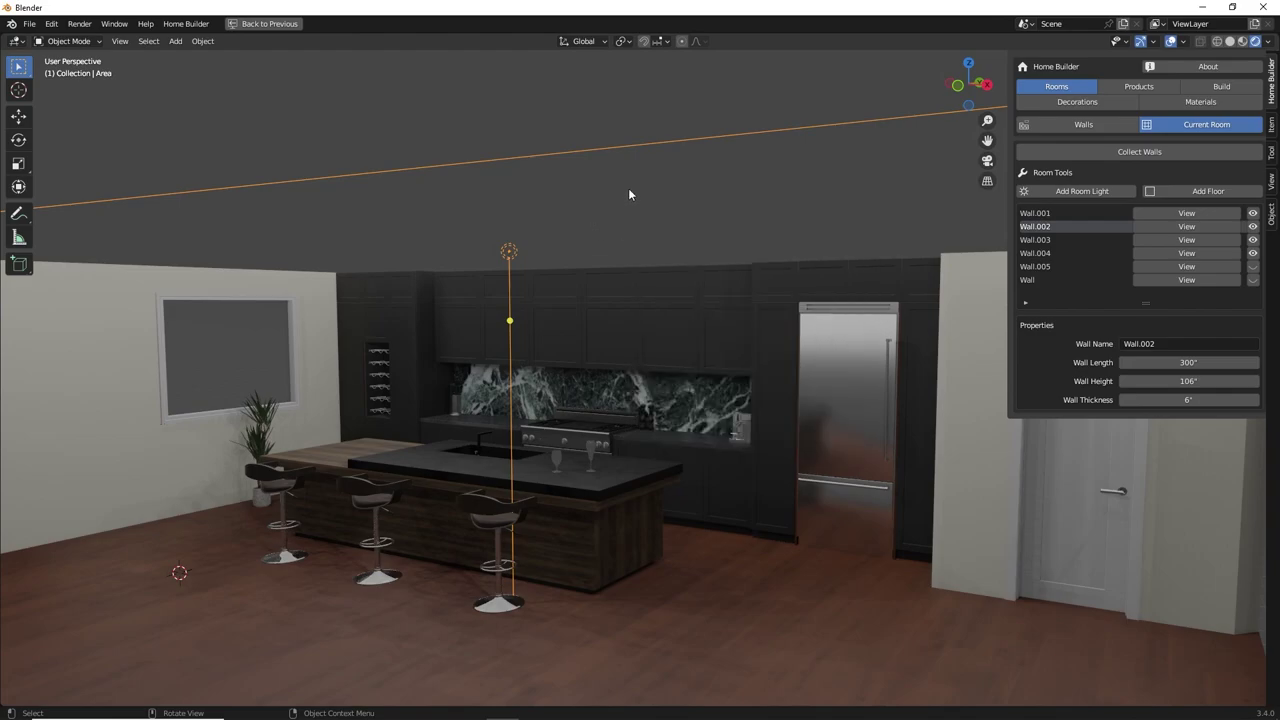